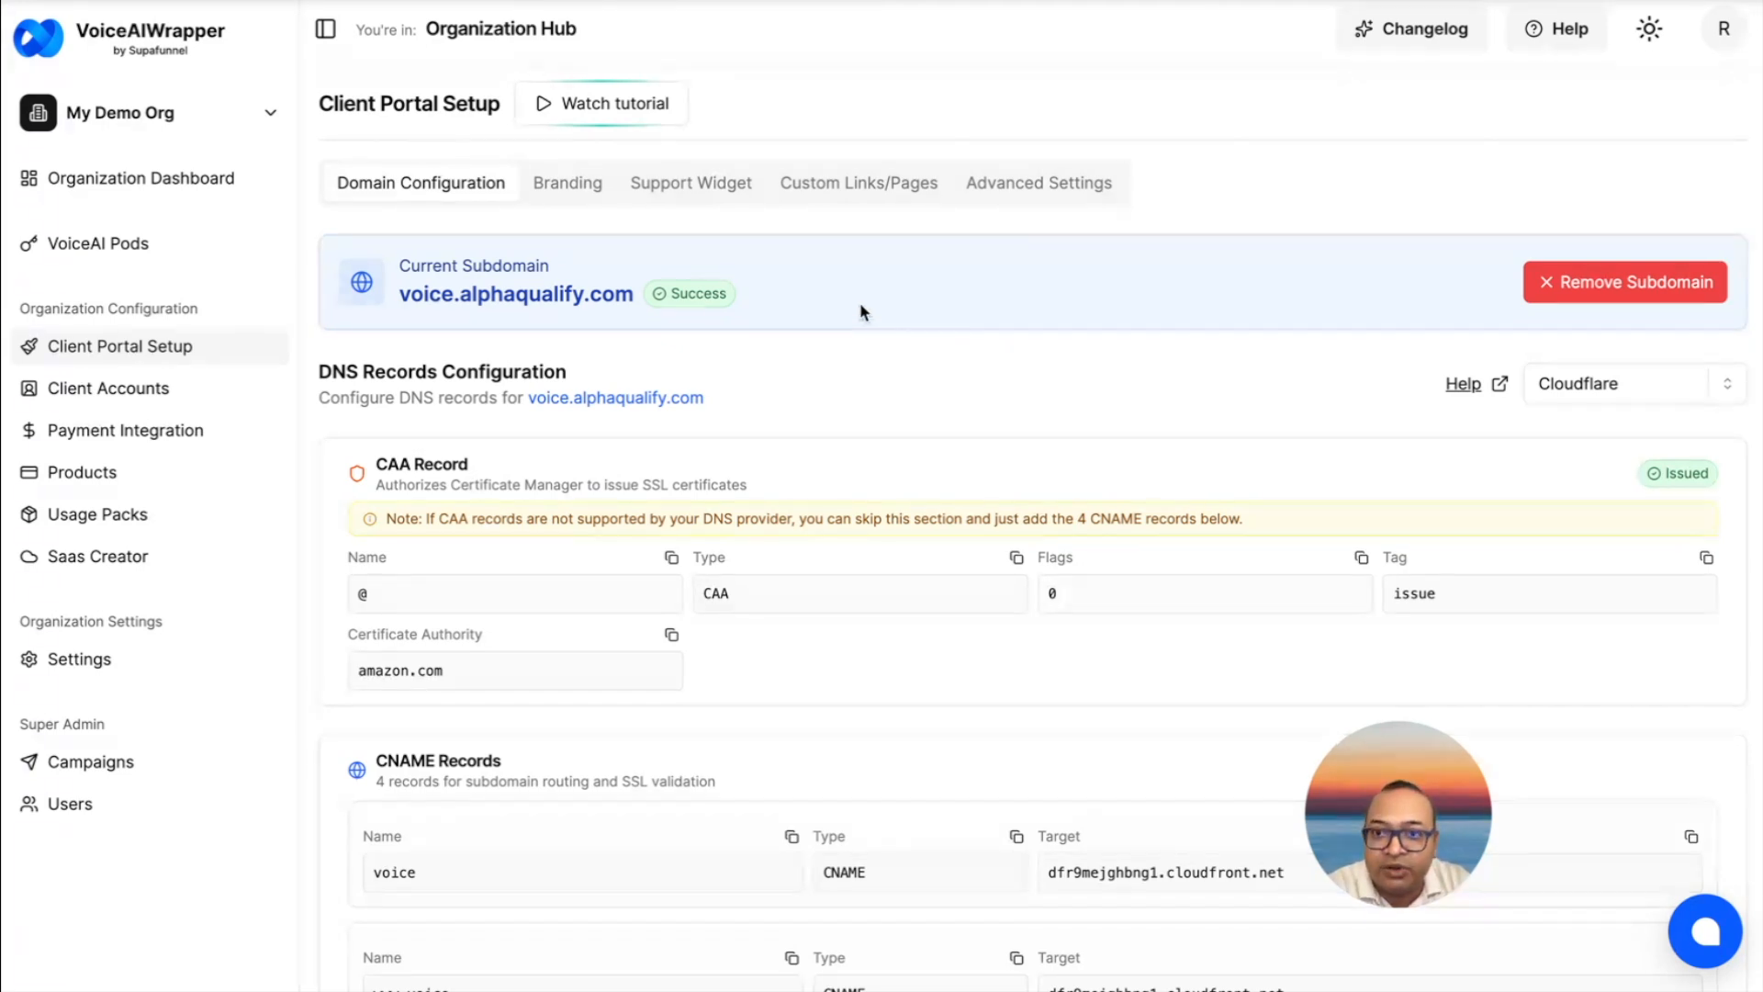
Step: View the client accounts, then enter the VAPI pod and review its synced assistants and phone numbers
left_click(202, 398)
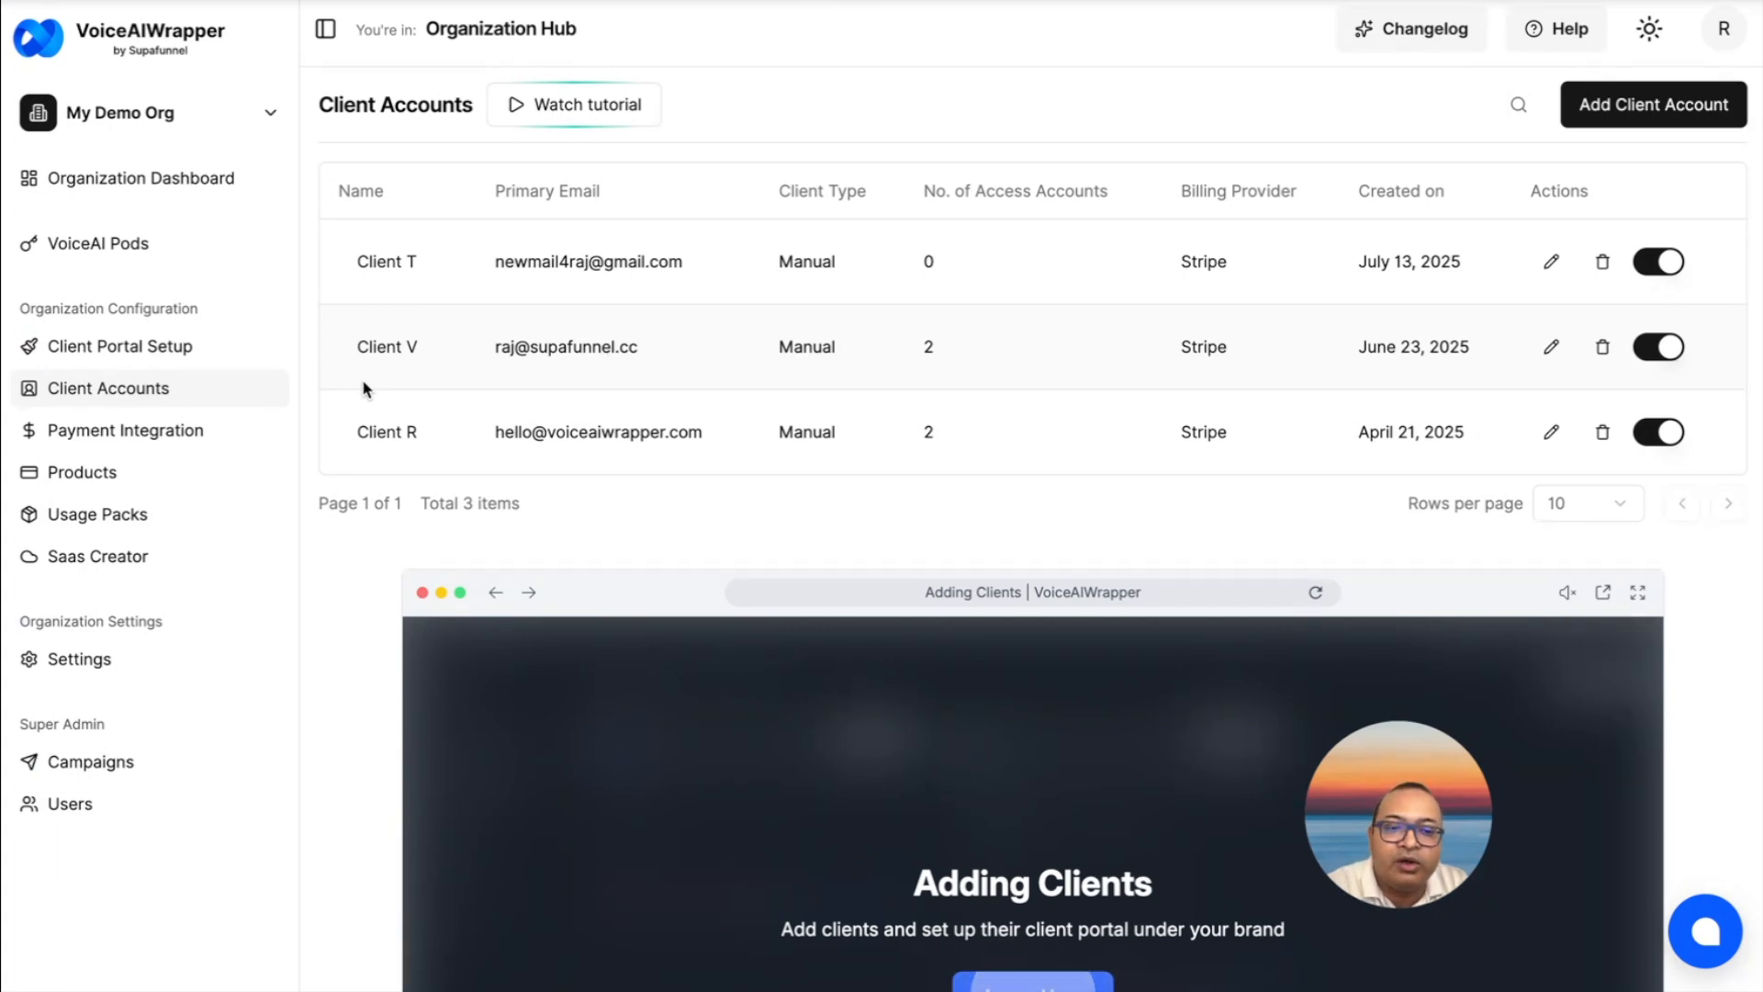
left_click(191, 254)
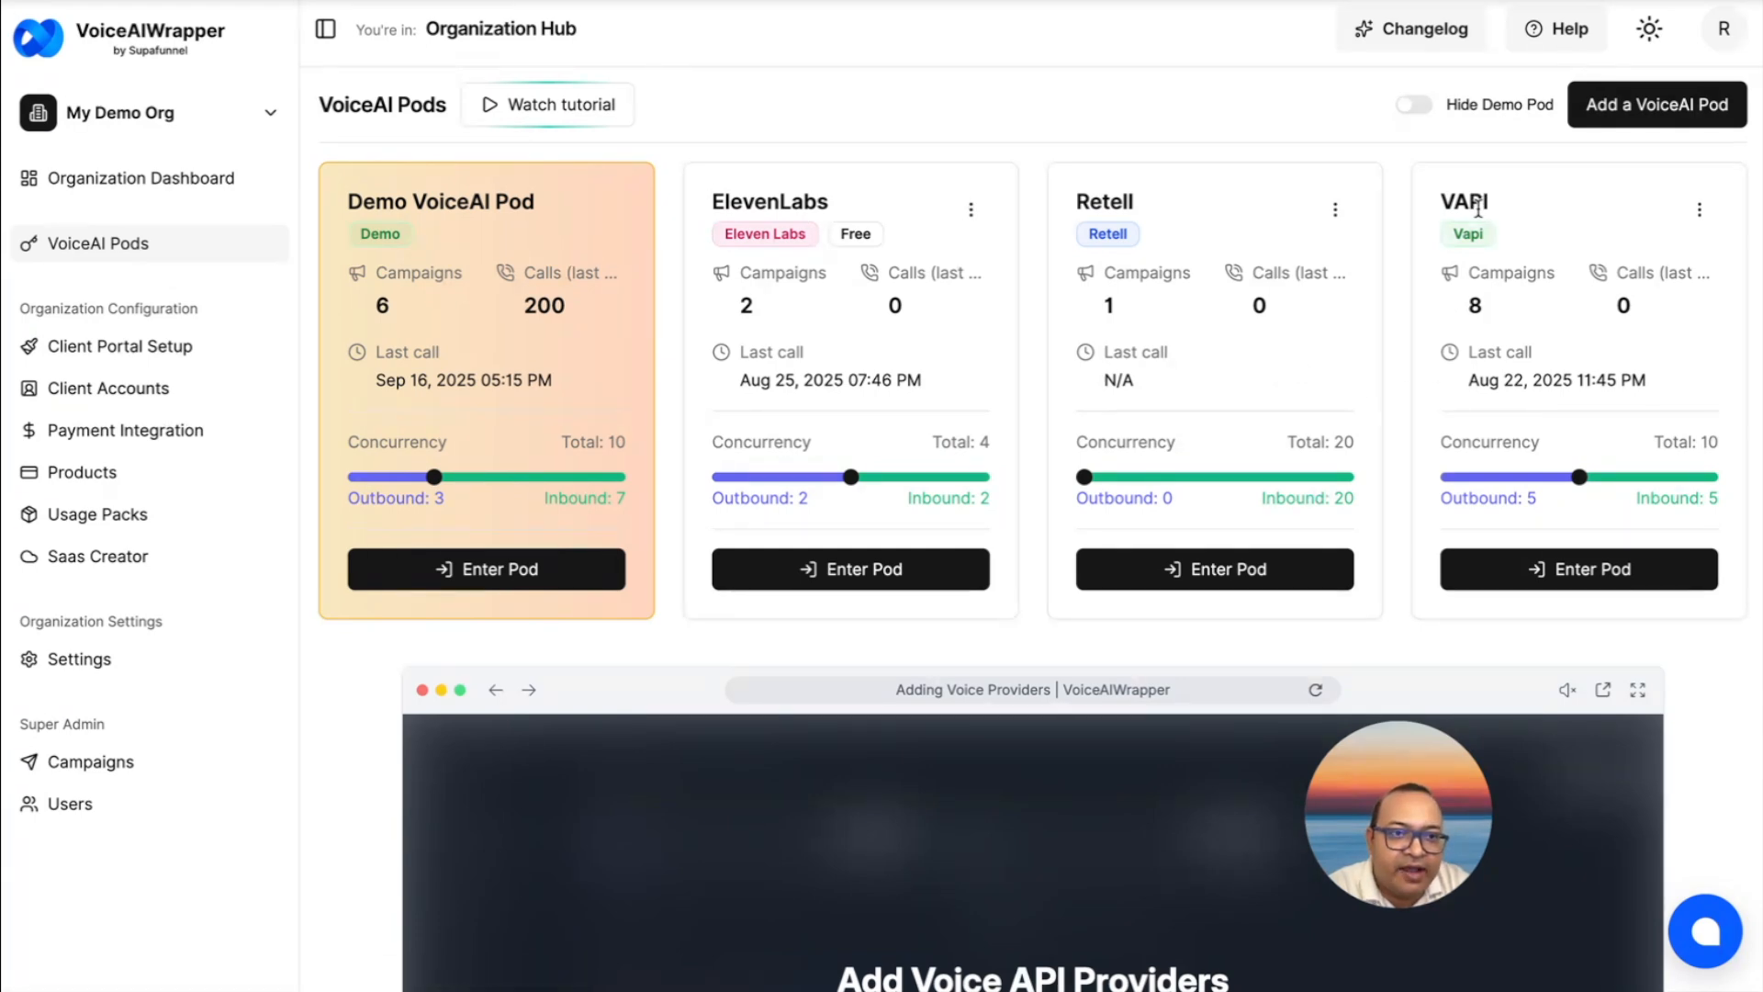
left_click(1514, 576)
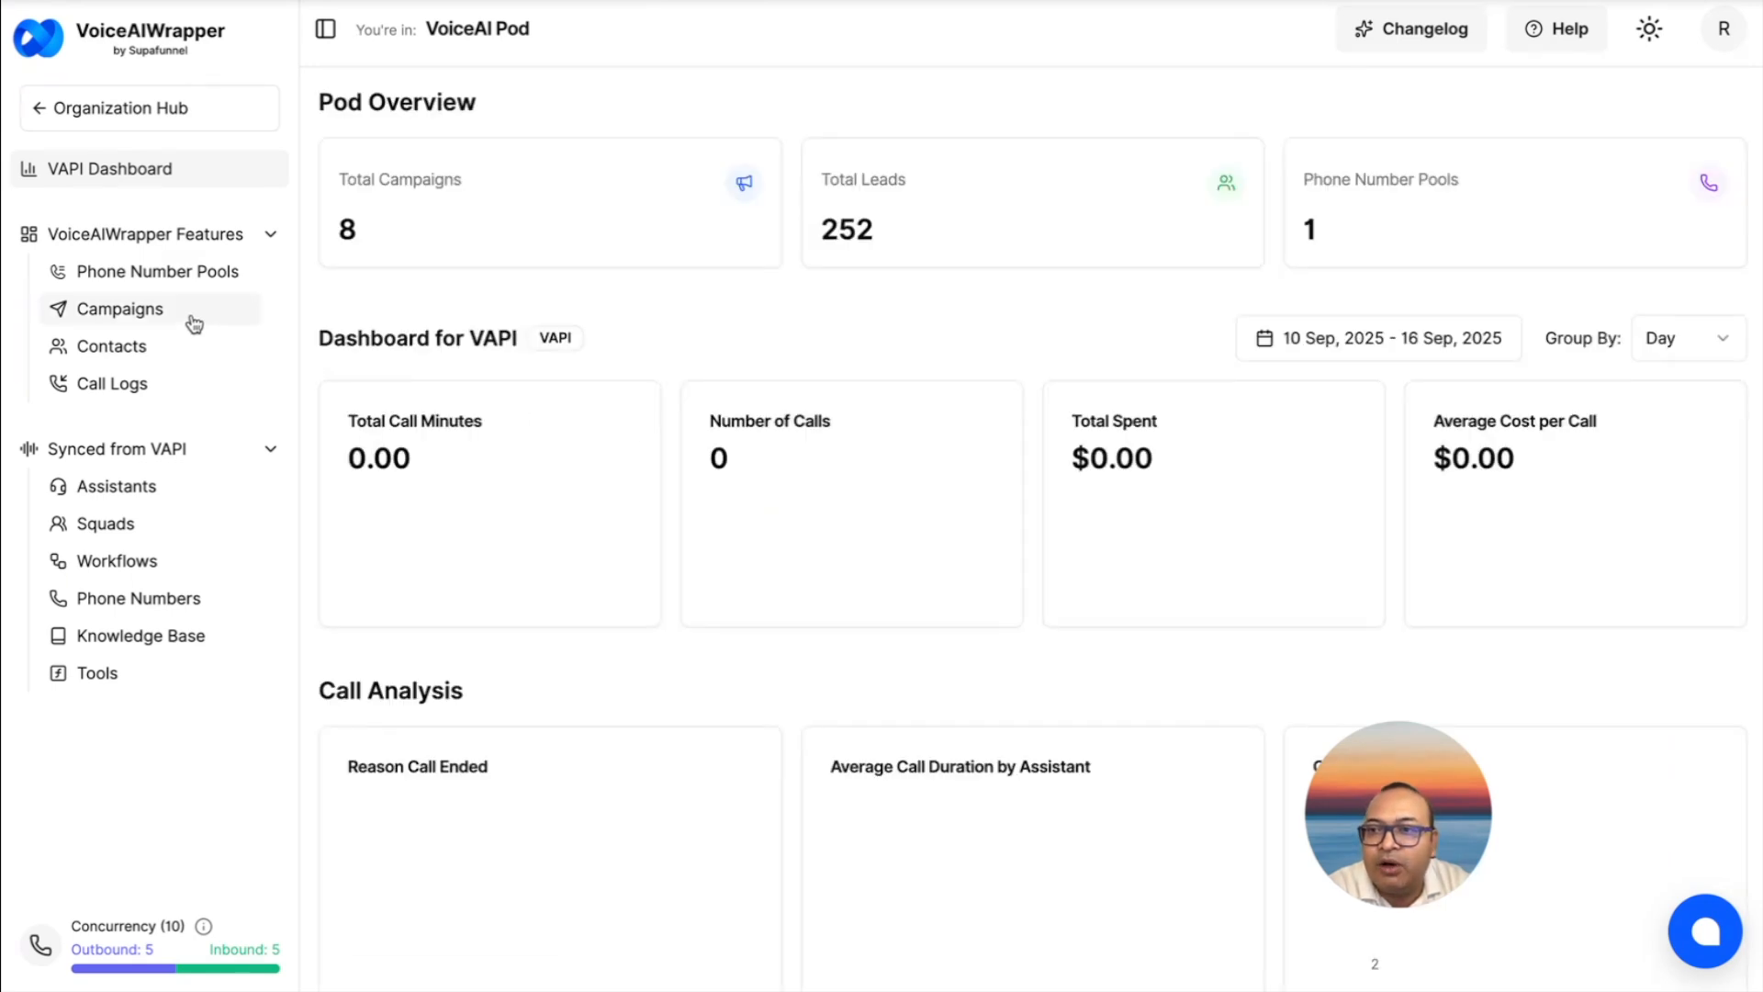
left_click(173, 497)
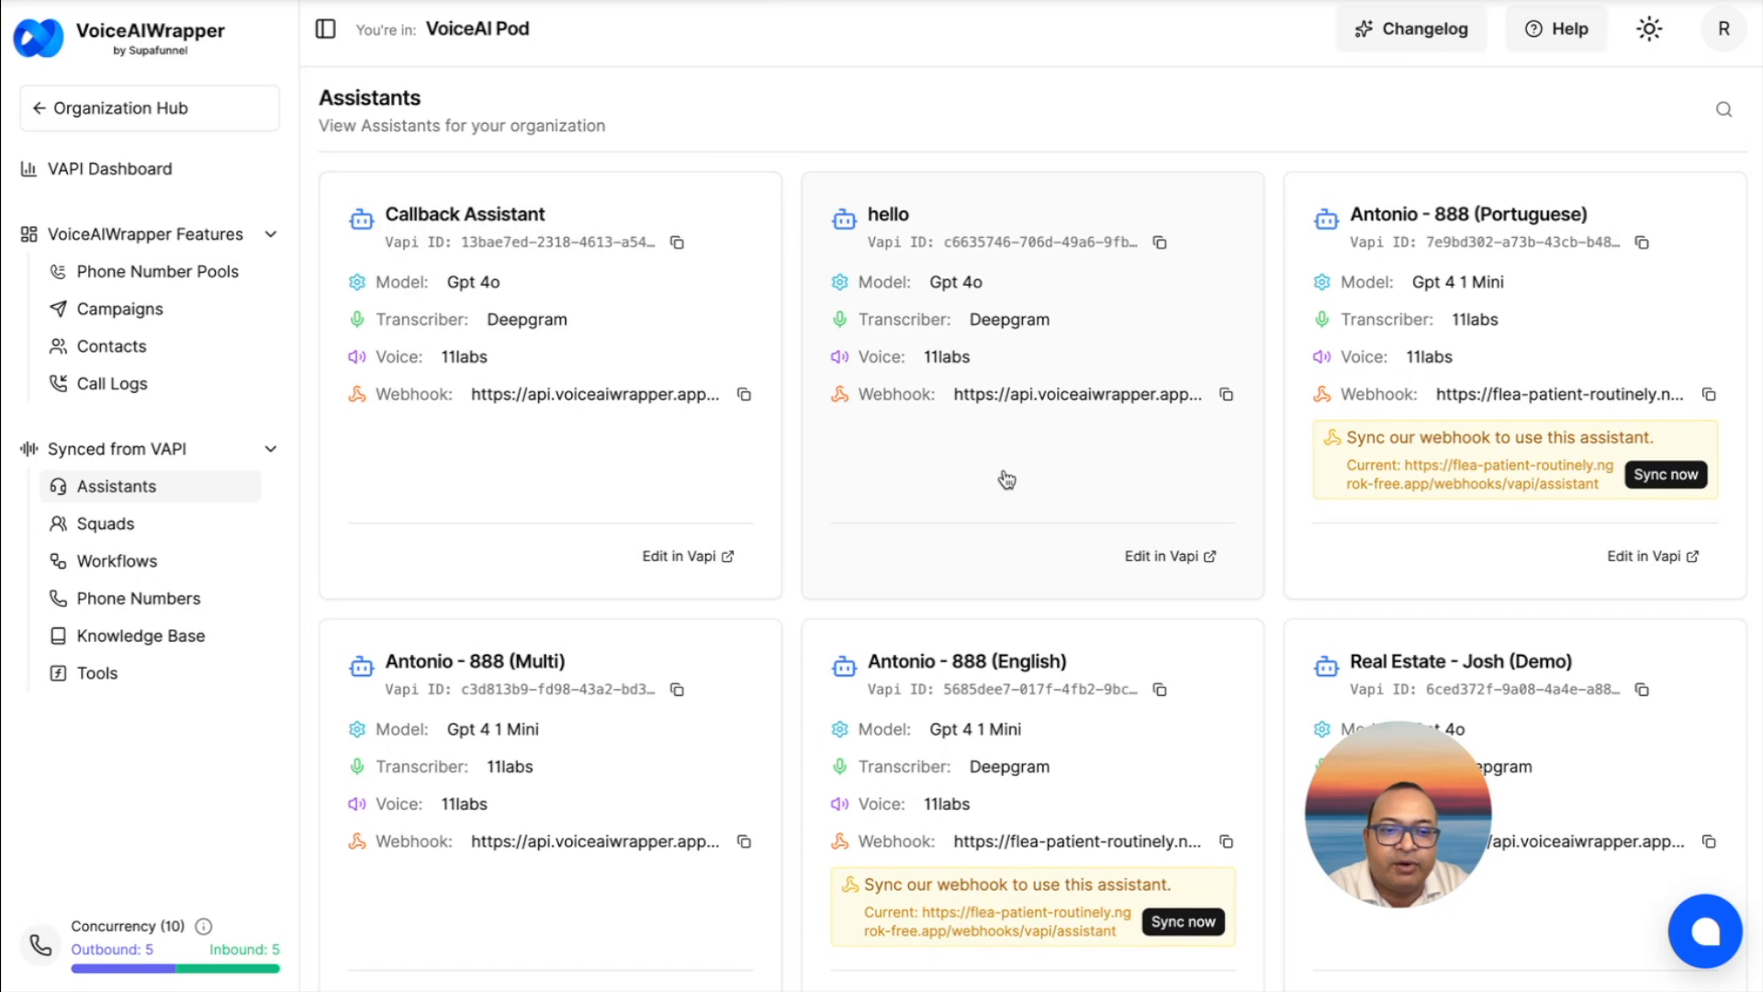
left_click(165, 597)
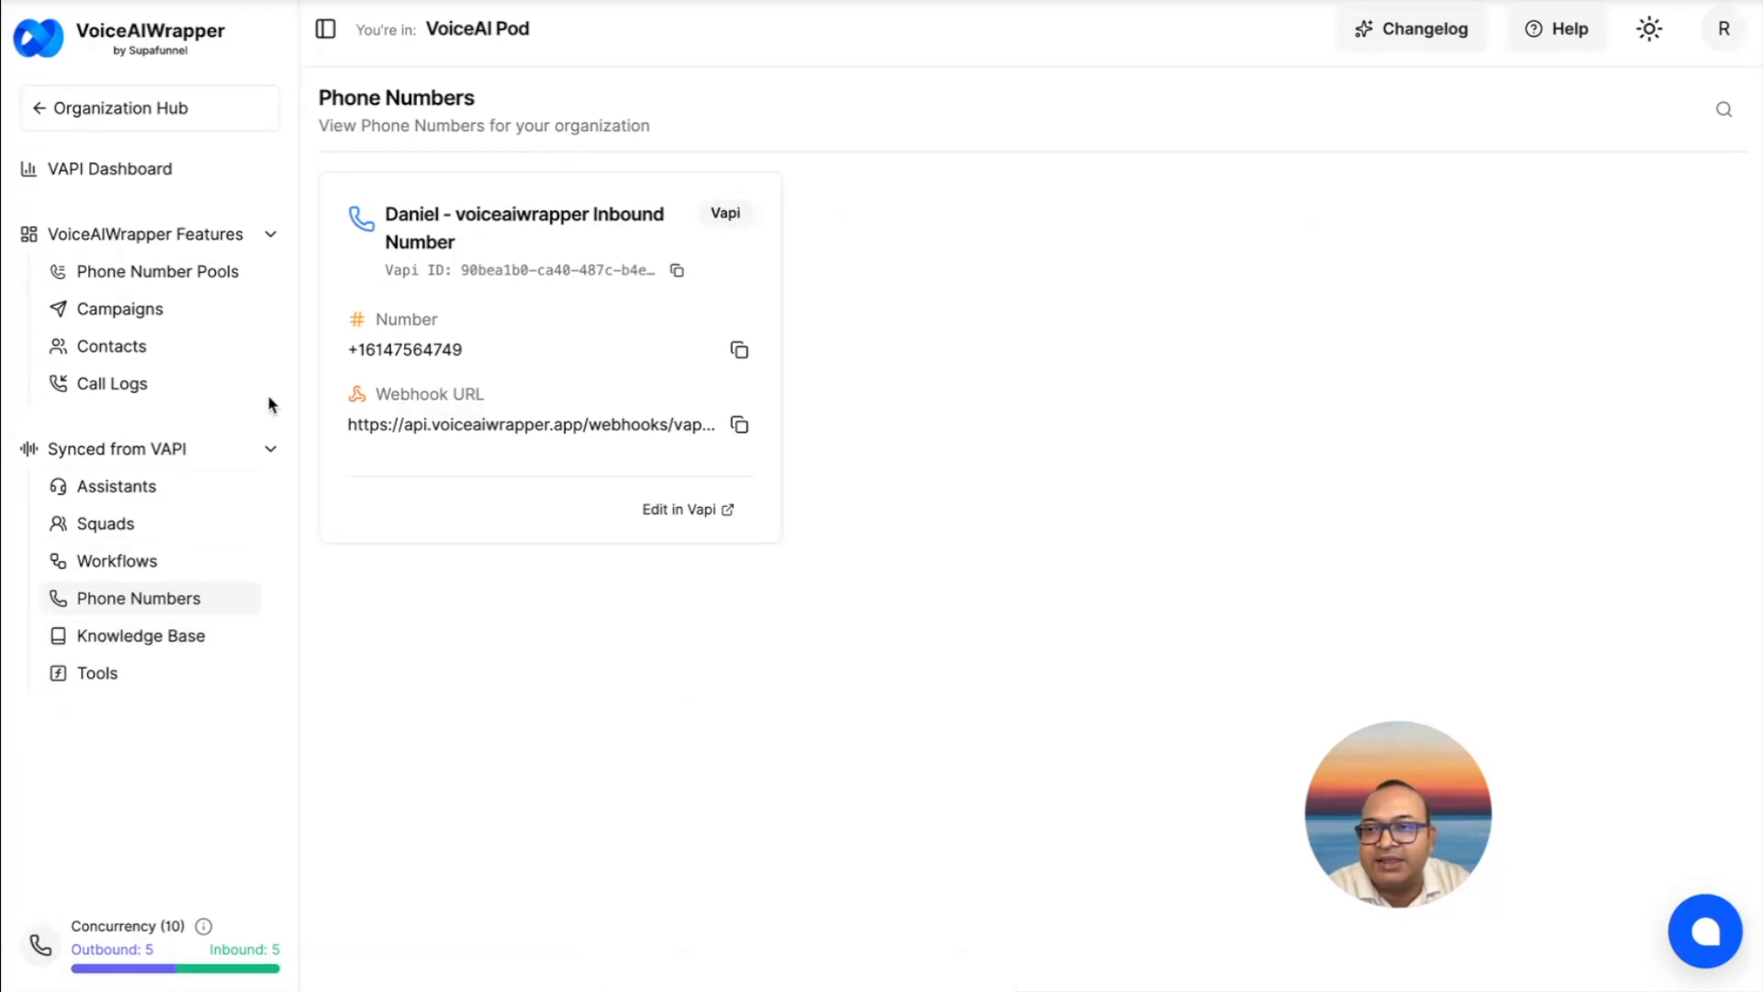
Step: Review the VAPI pod's campaigns, the blank Add Campaign form and the phone number pools
left_click(165, 315)
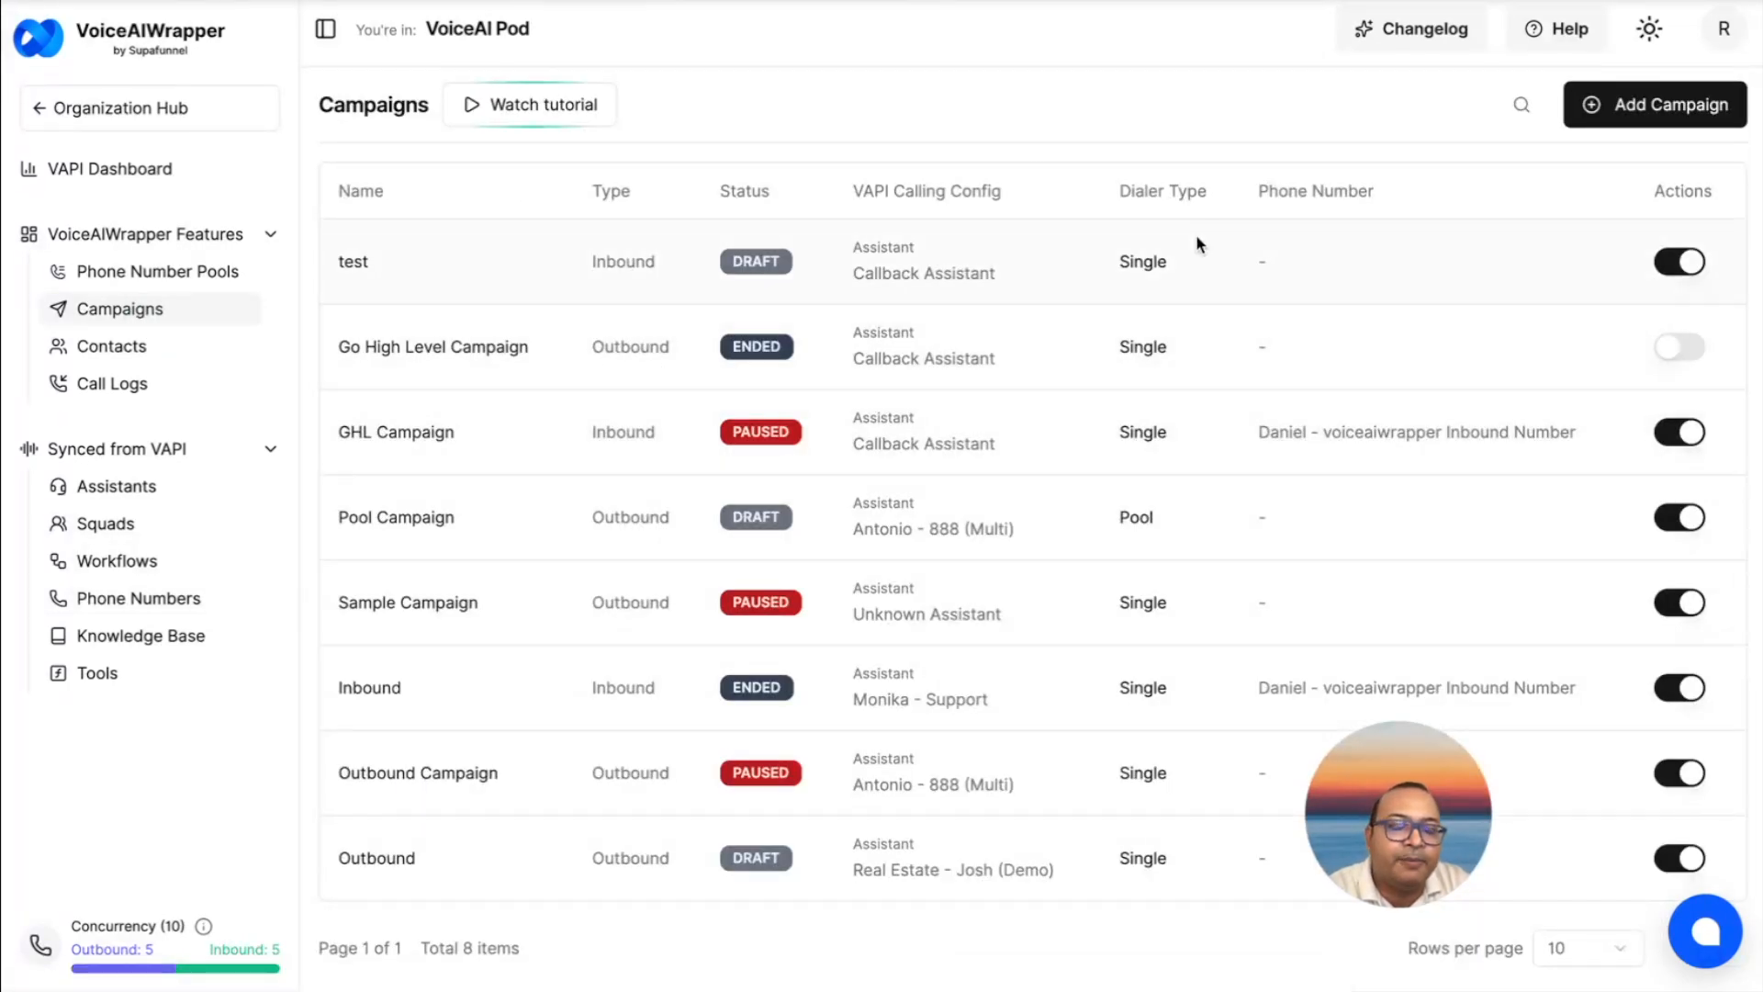
left_click(1630, 124)
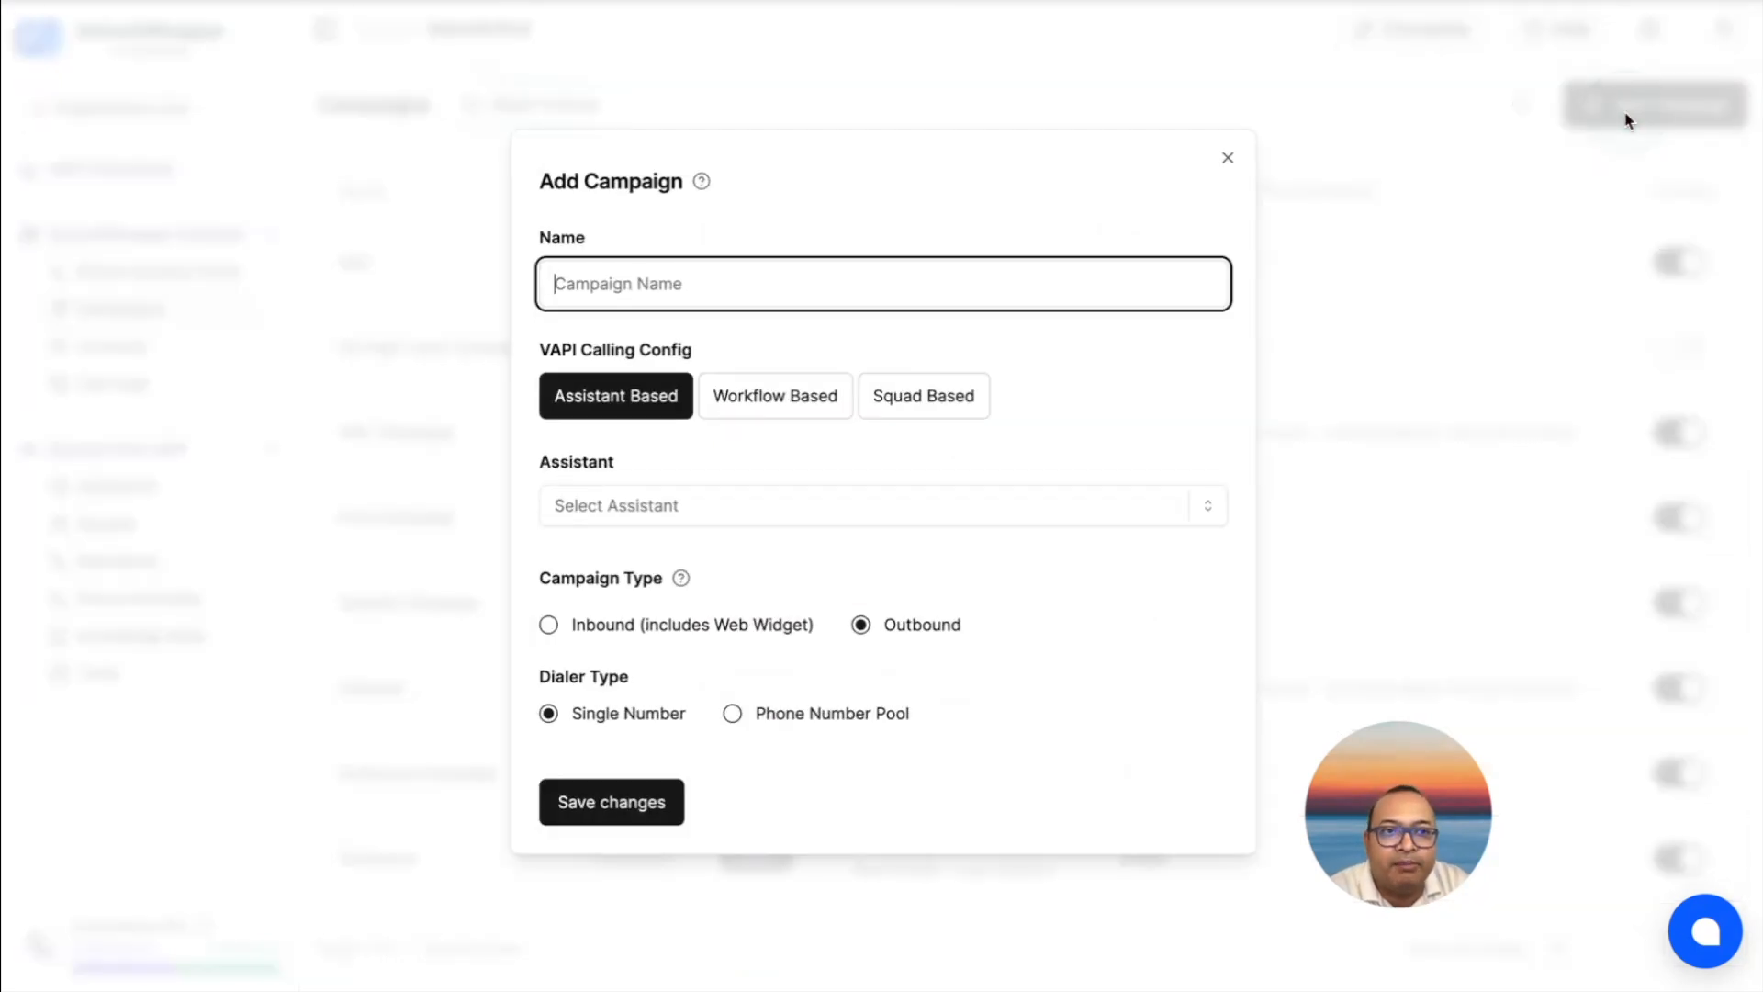
left_click(1227, 159)
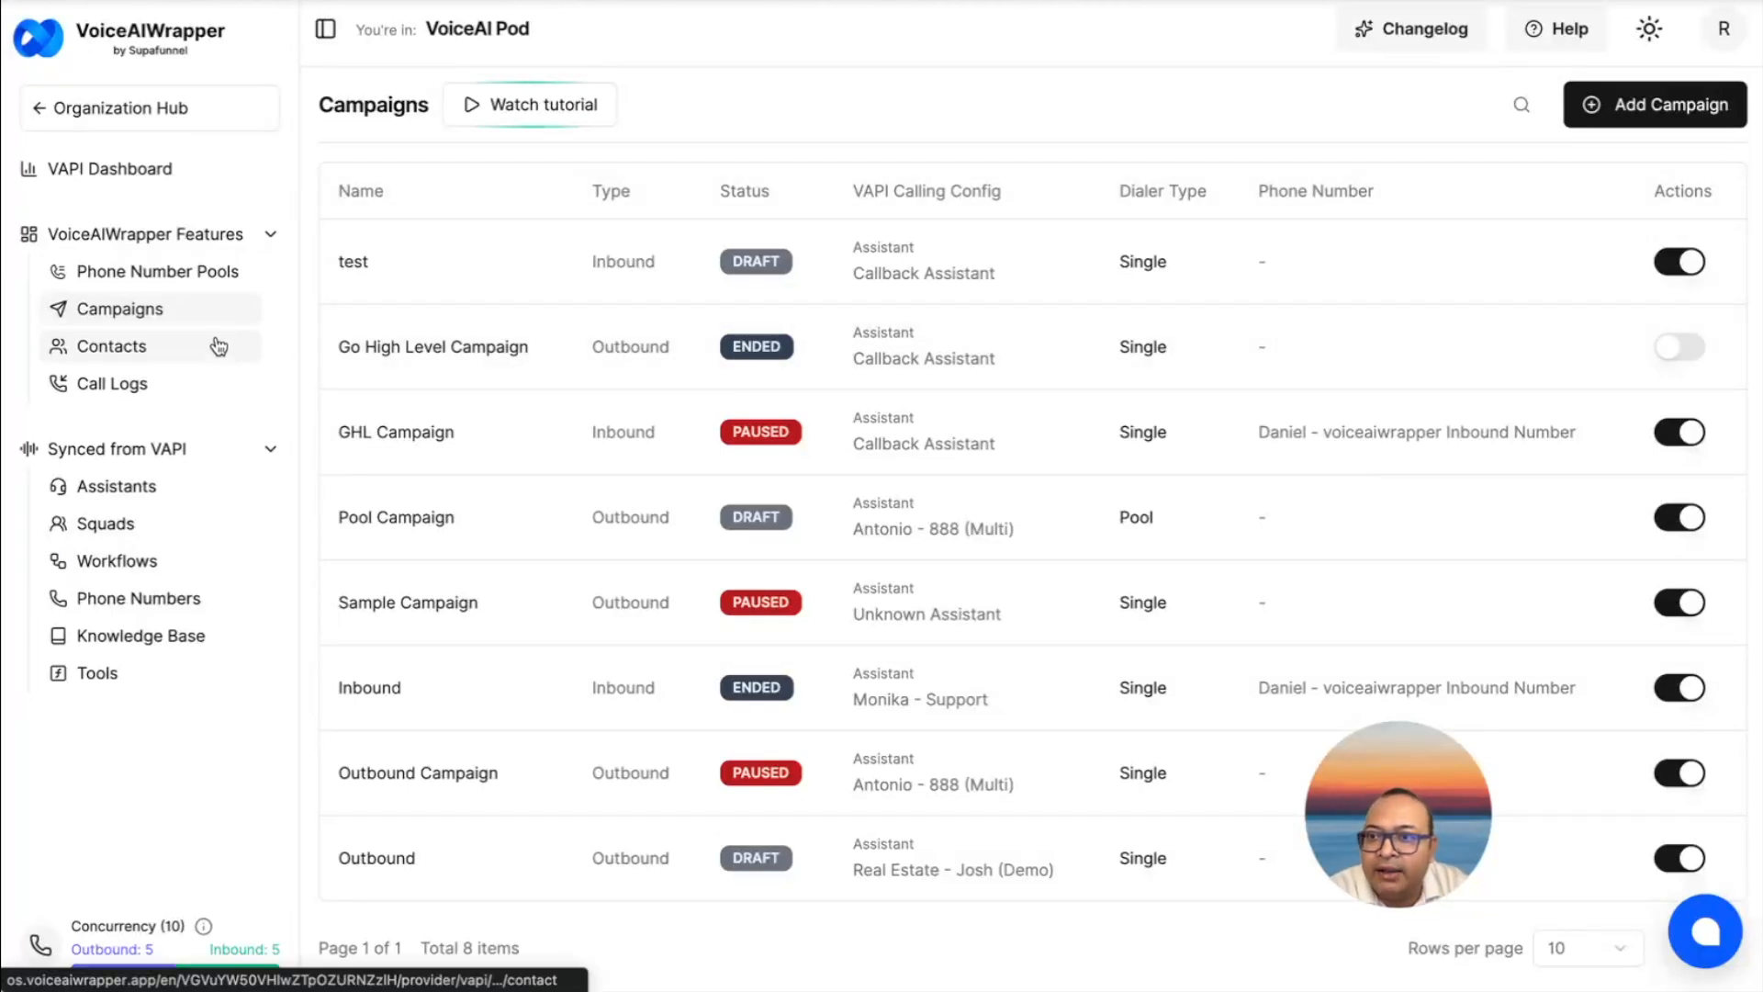
left_click(214, 287)
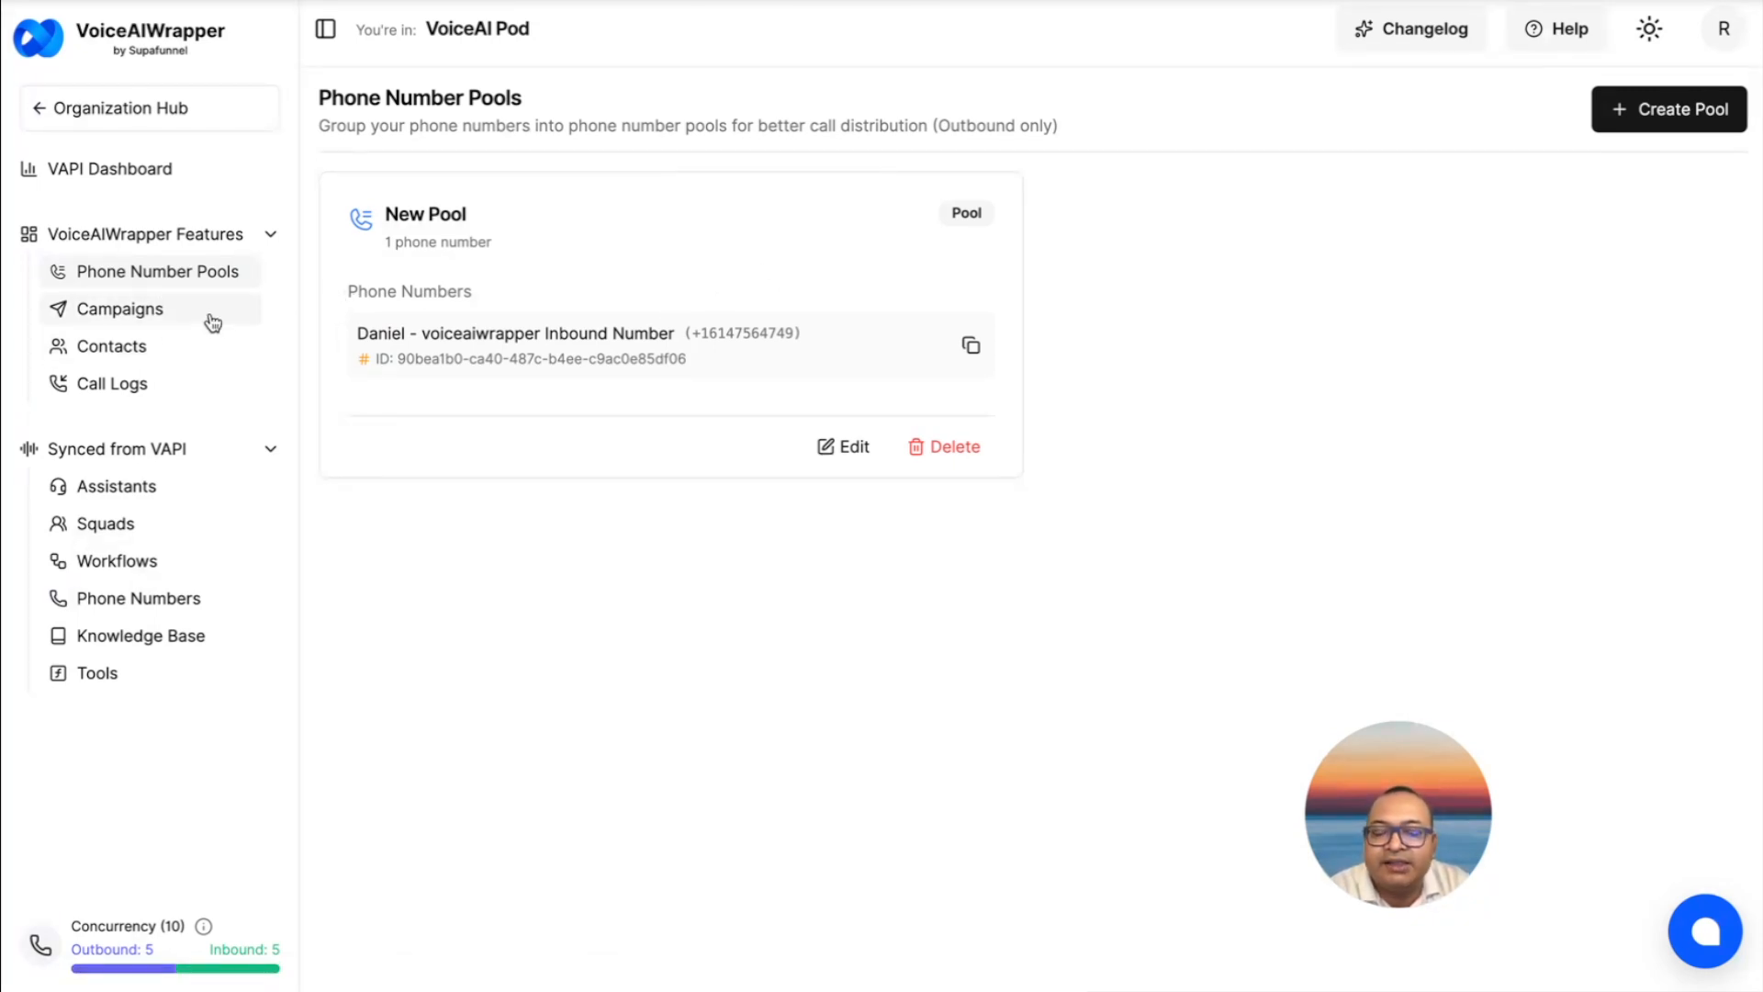
Step: Return to the Organization Hub and look over the blank client creation form in Client Accounts
left_click(85, 114)
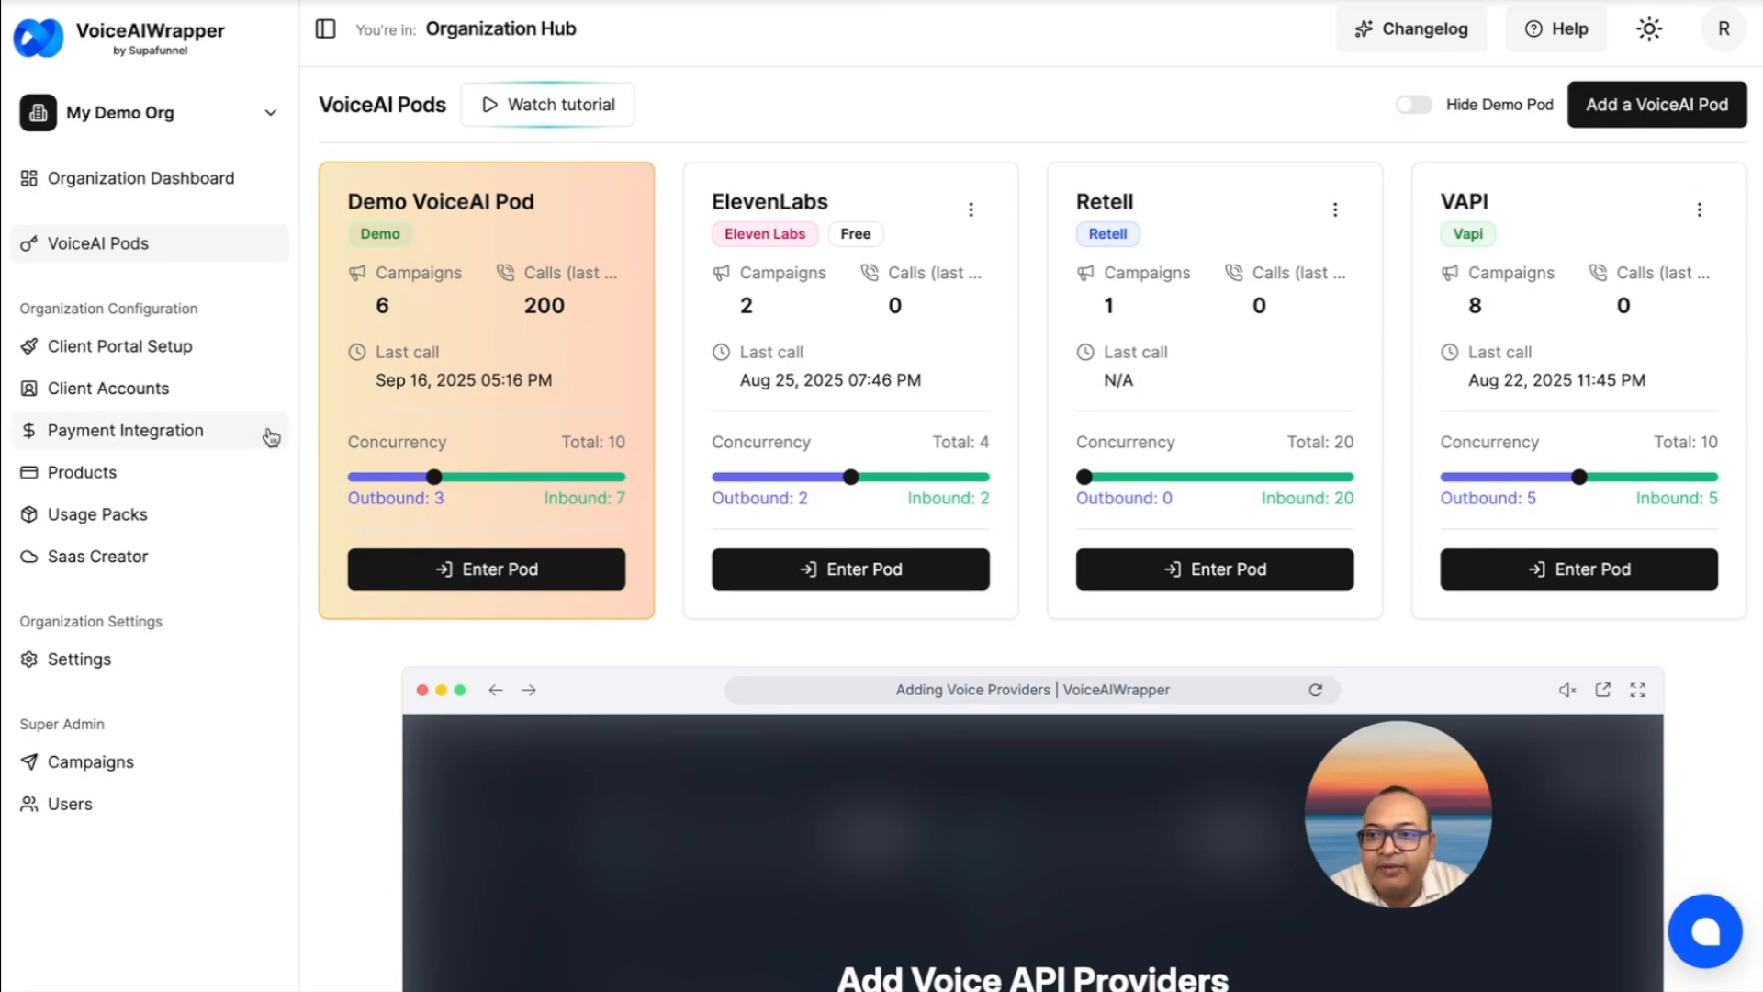
left_click(169, 407)
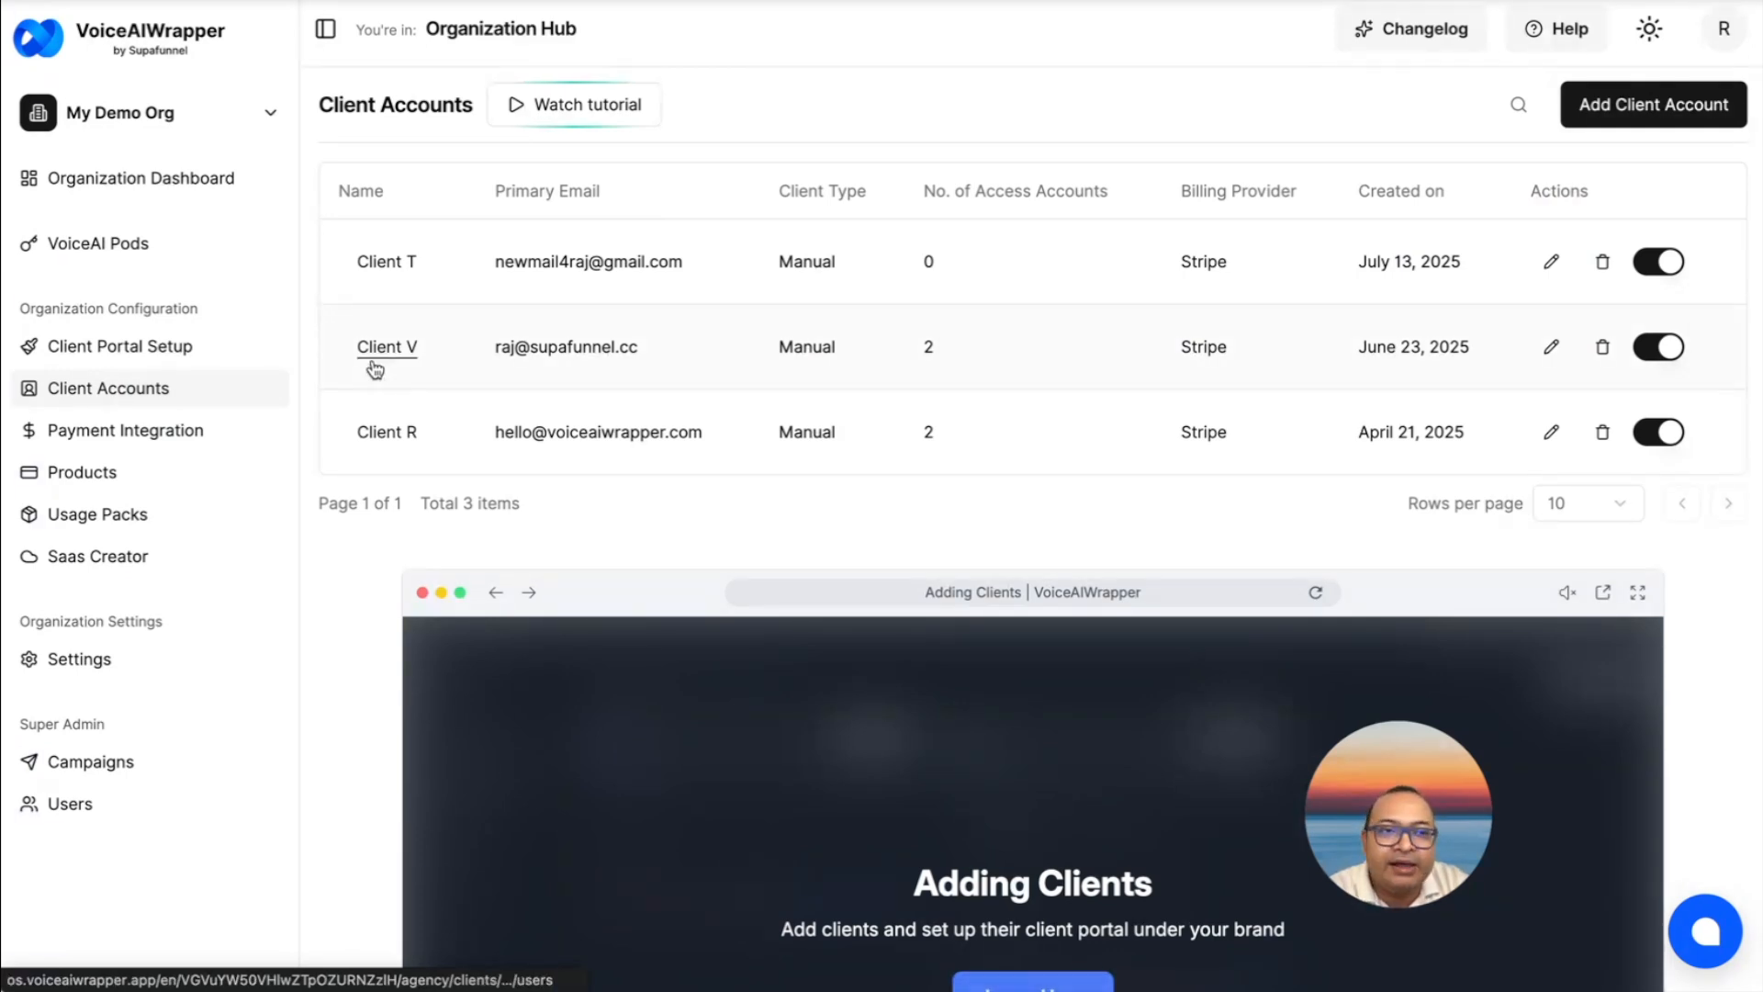
left_click(1593, 105)
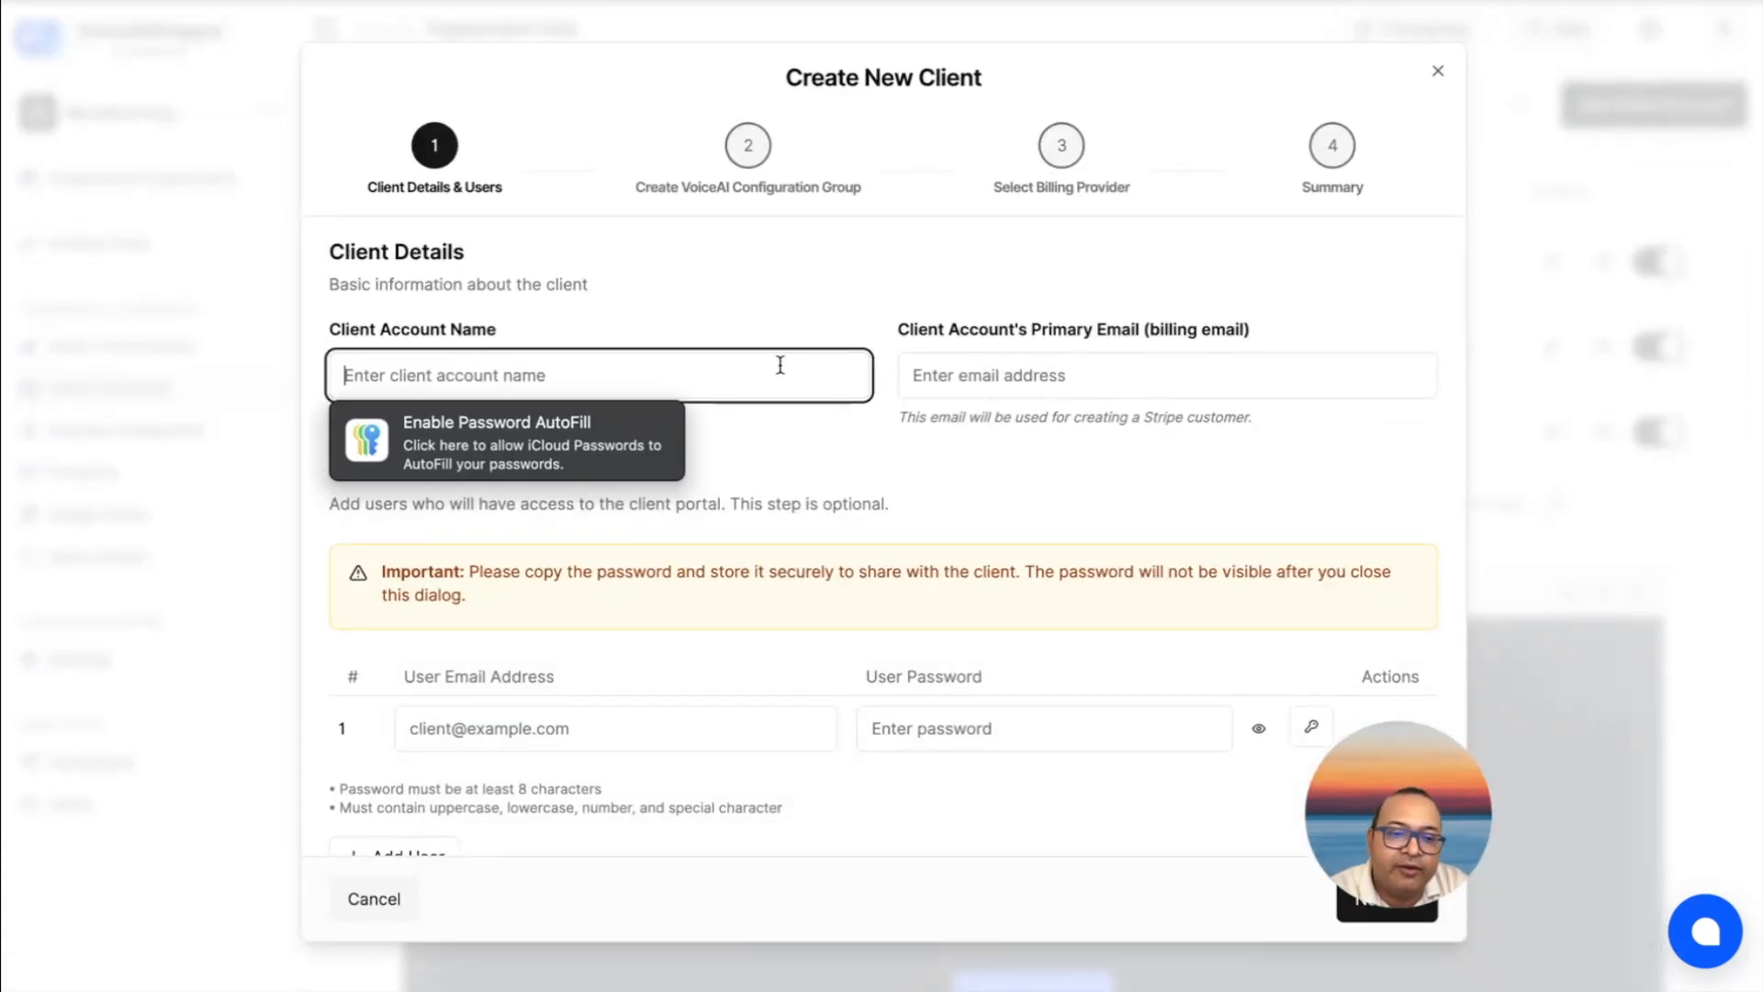
left_click(641, 714)
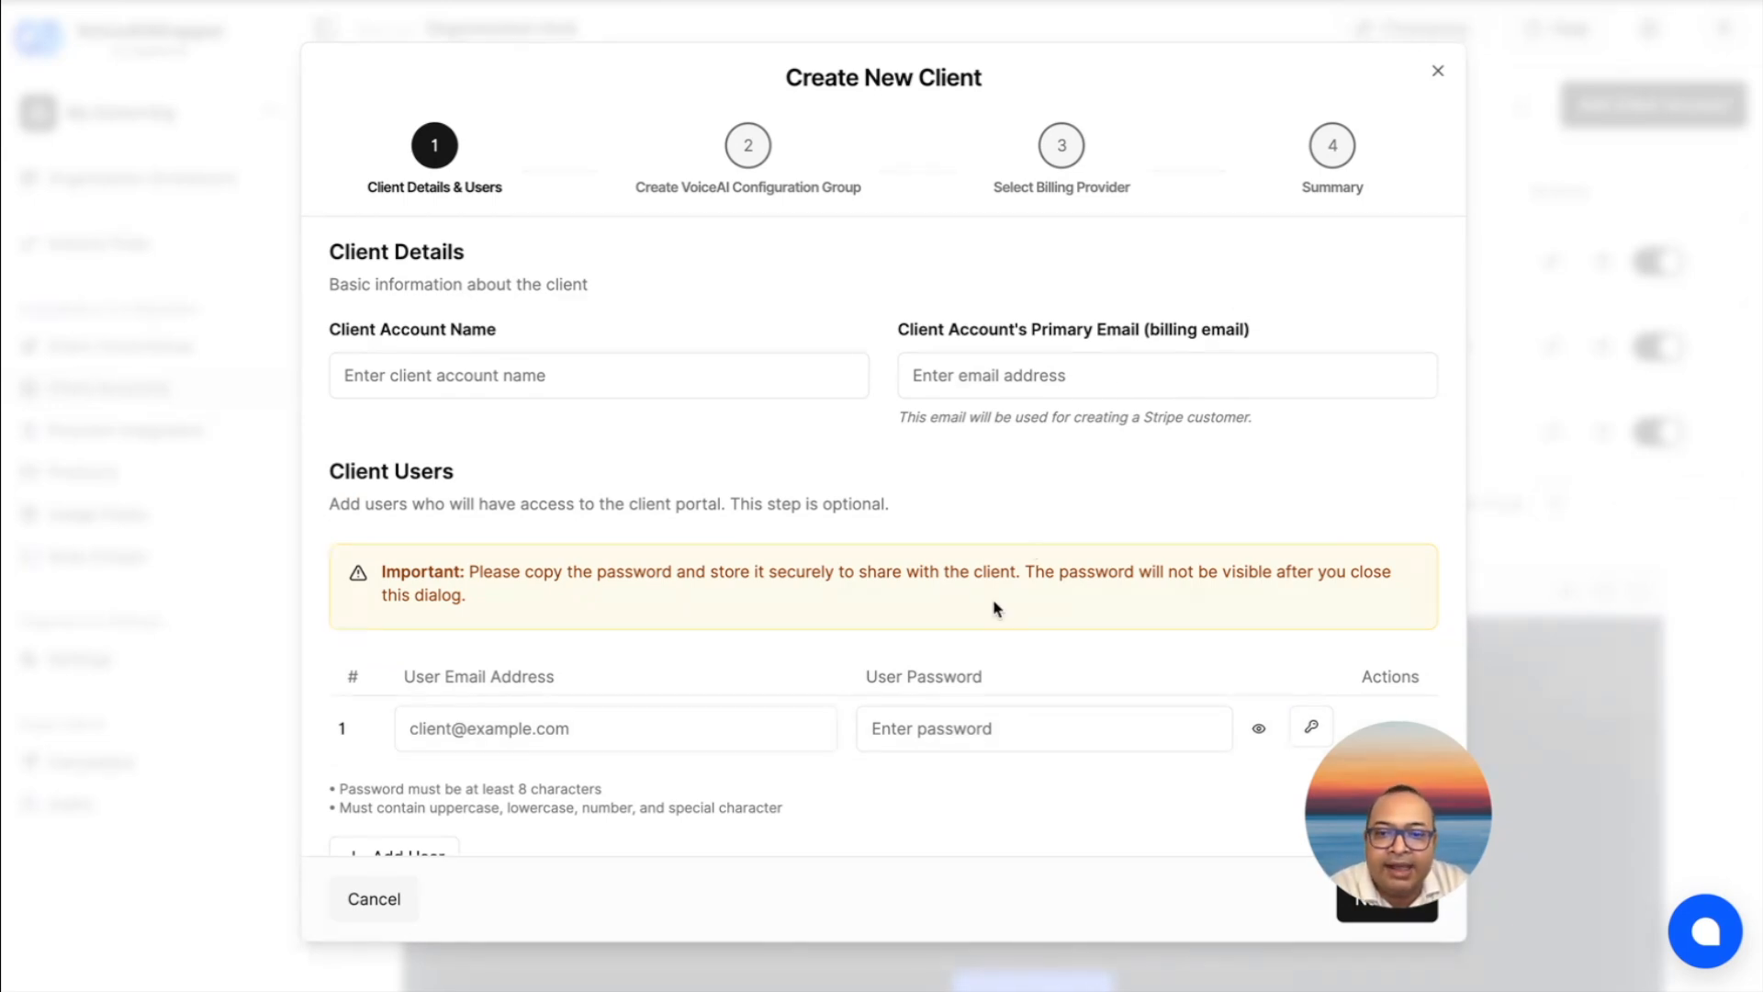
left_click(1438, 71)
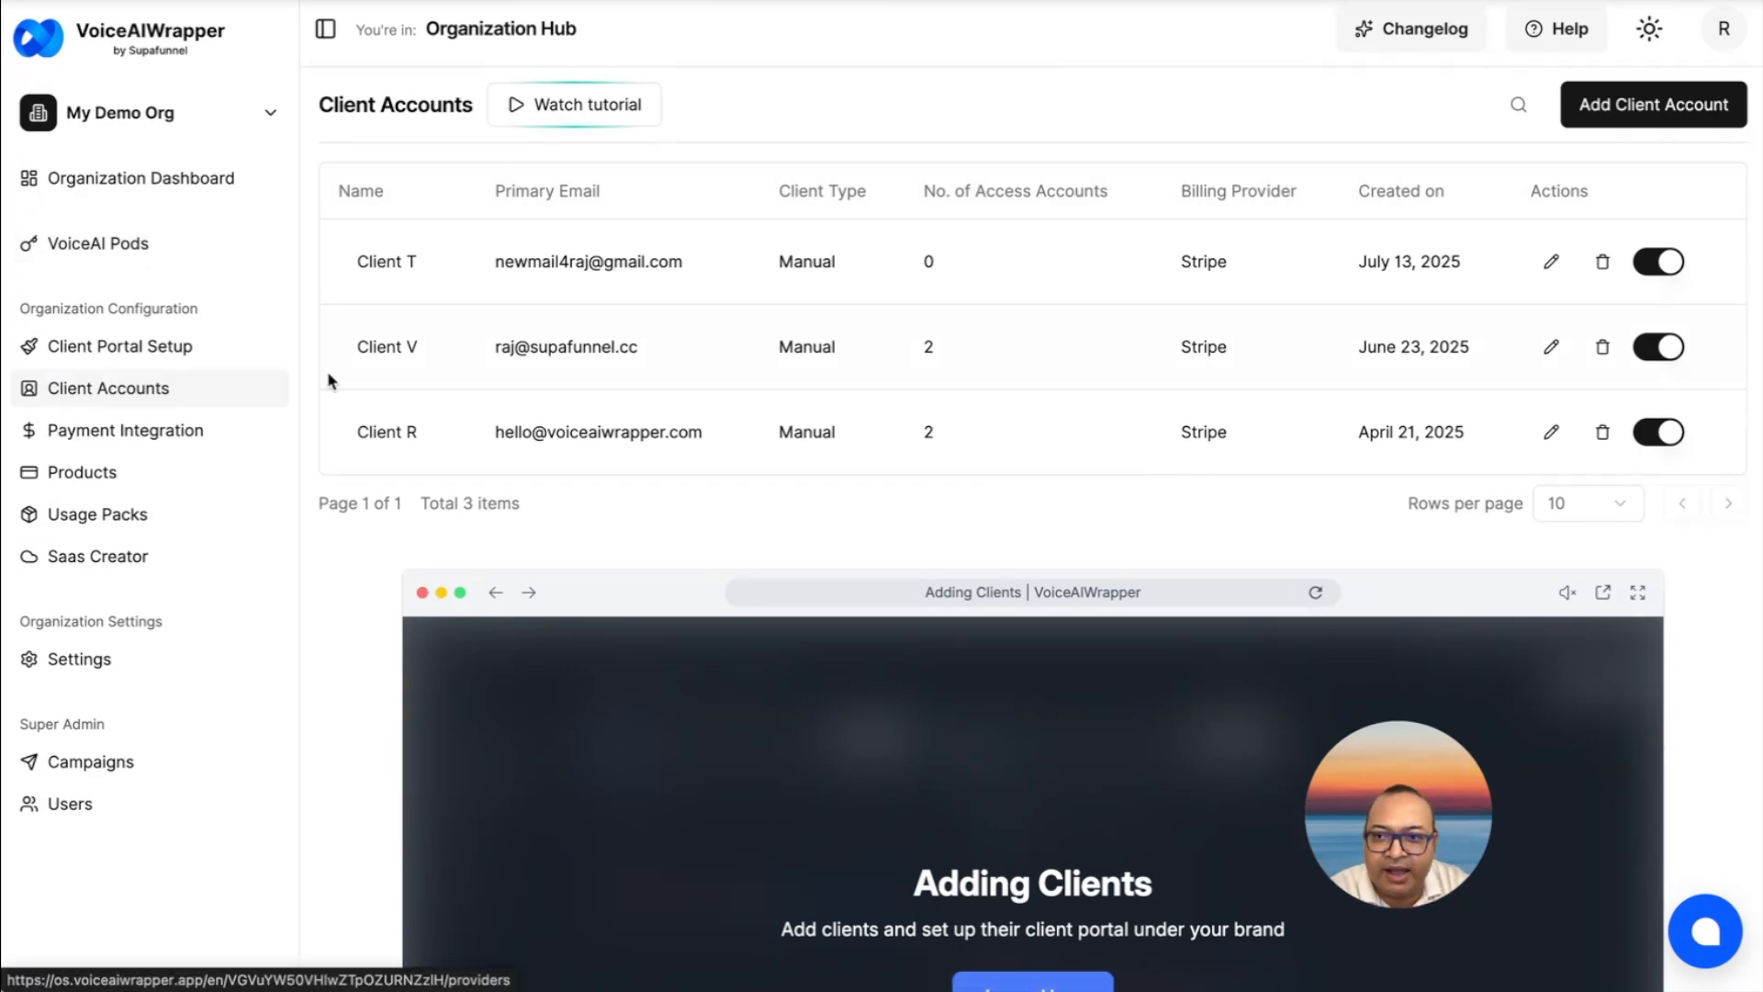
Step: View the assistant and dashboard access permissions in Client V's Alpha Co. configuration without changing them
left_click(394, 349)
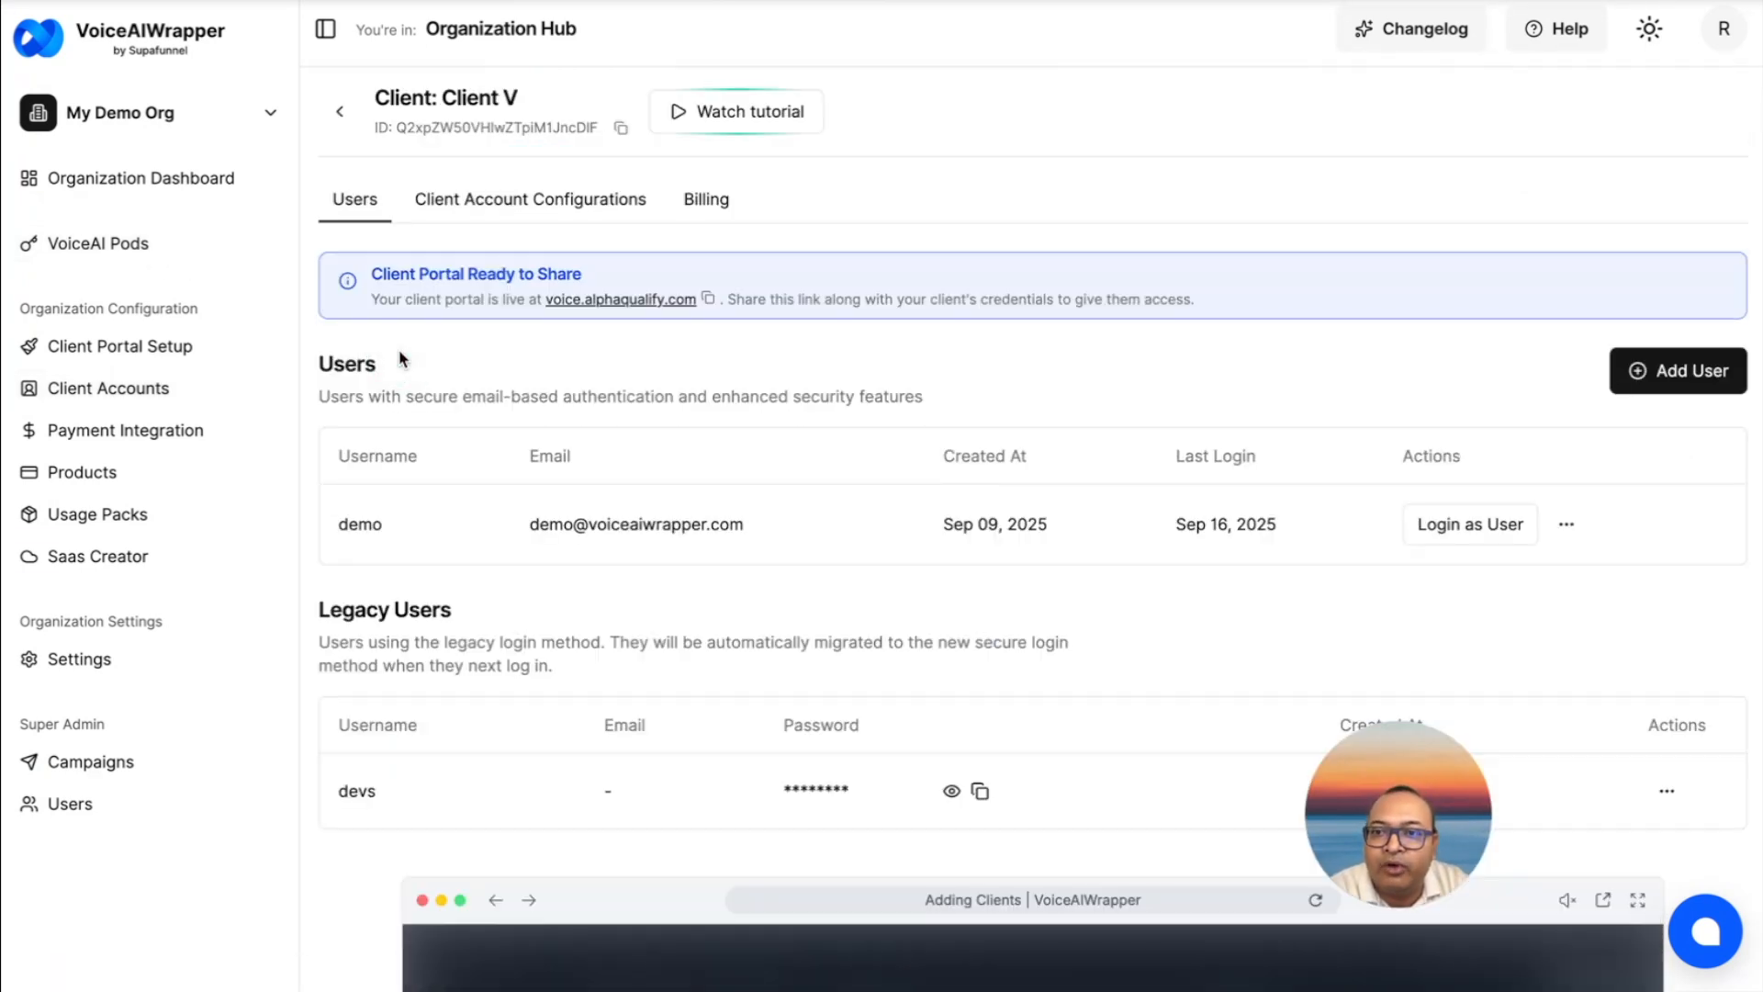
left_click(477, 202)
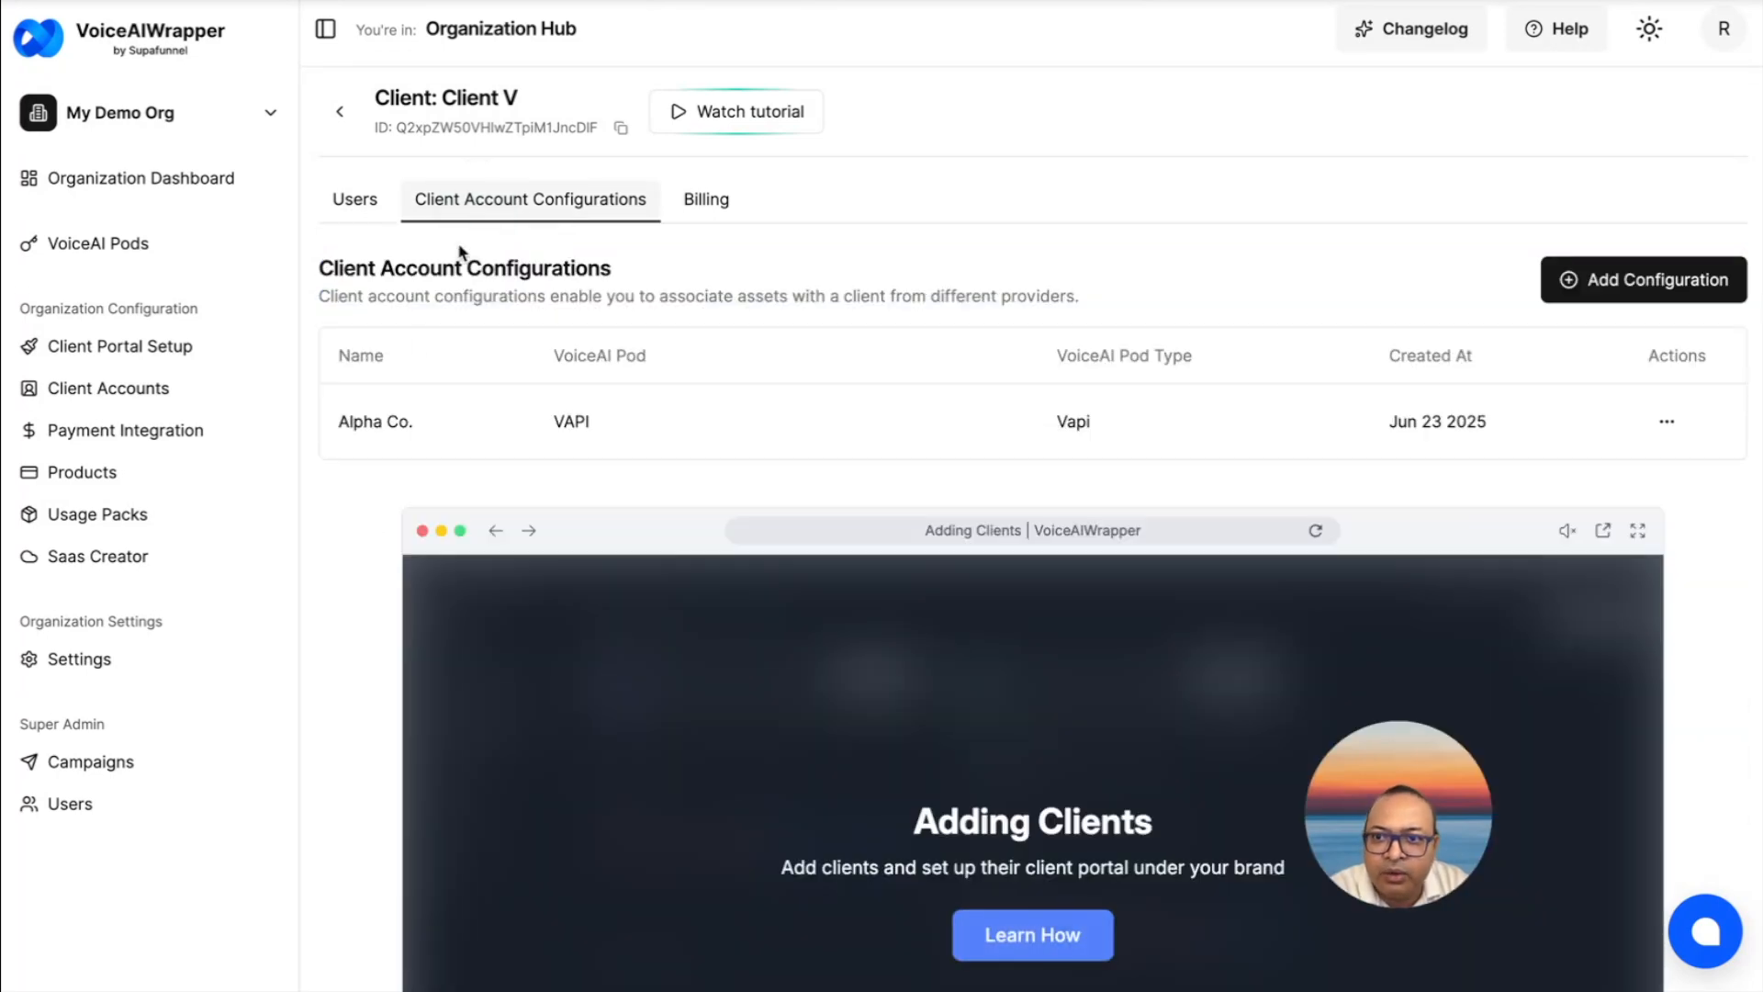
left_click(376, 418)
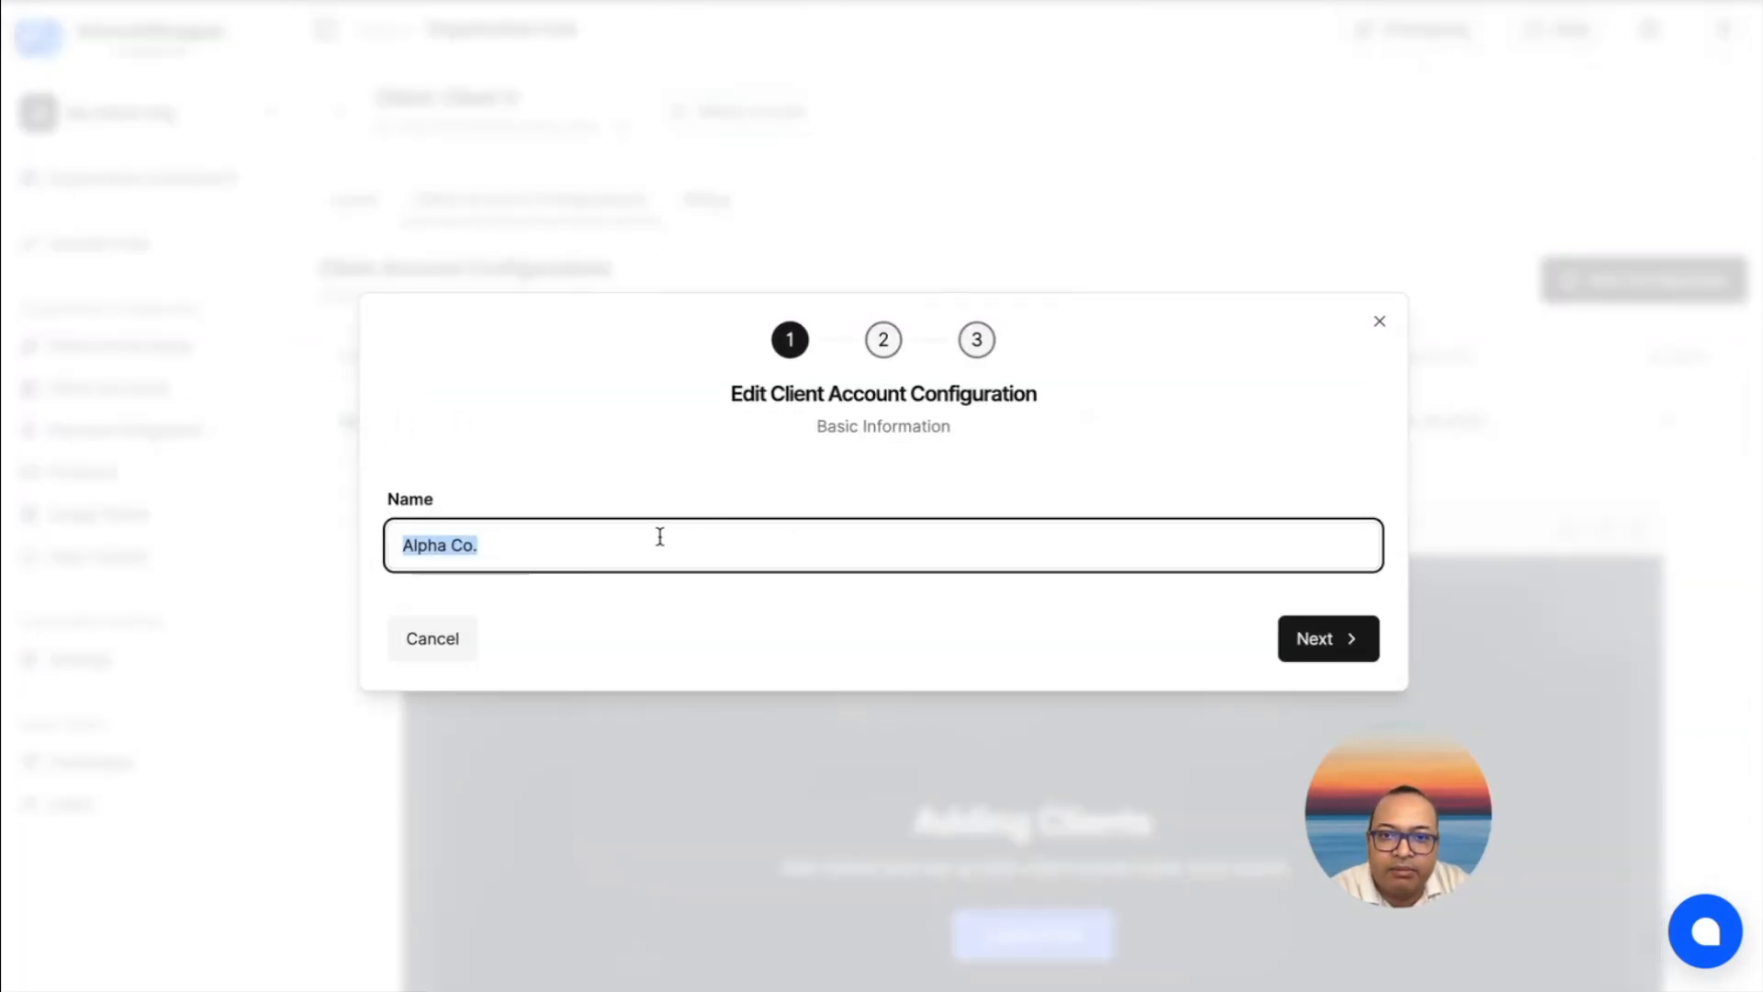
left_click(1309, 640)
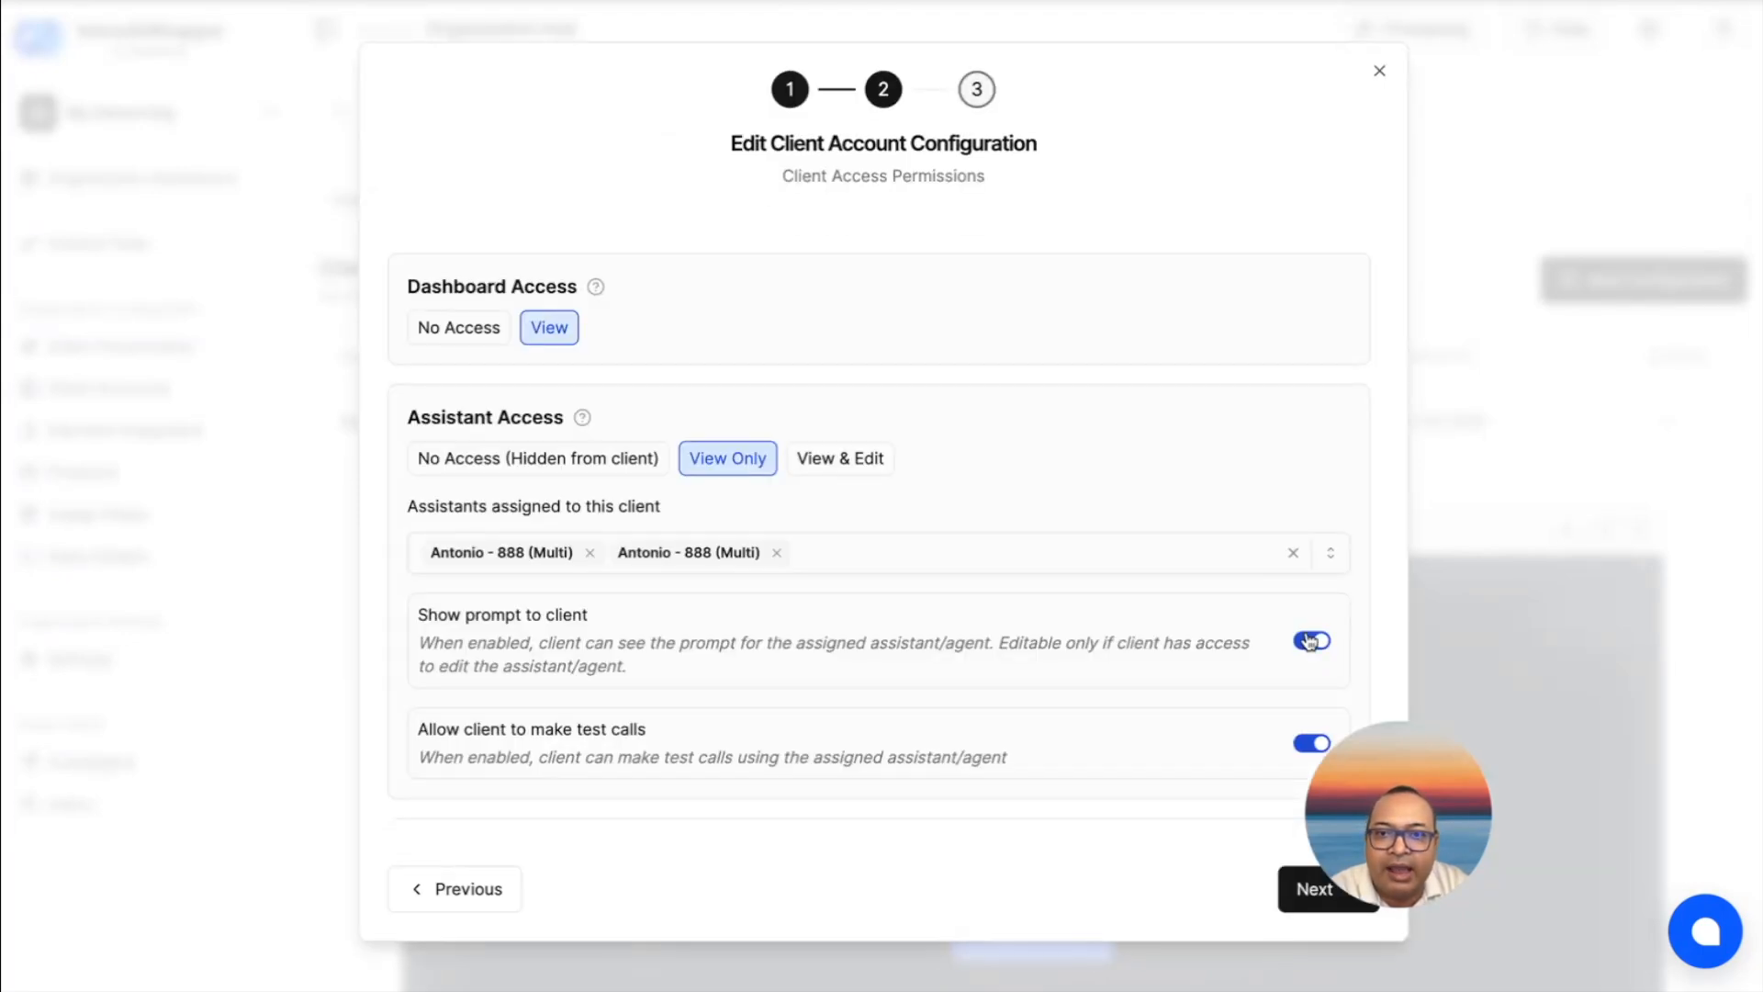
left_click(1379, 71)
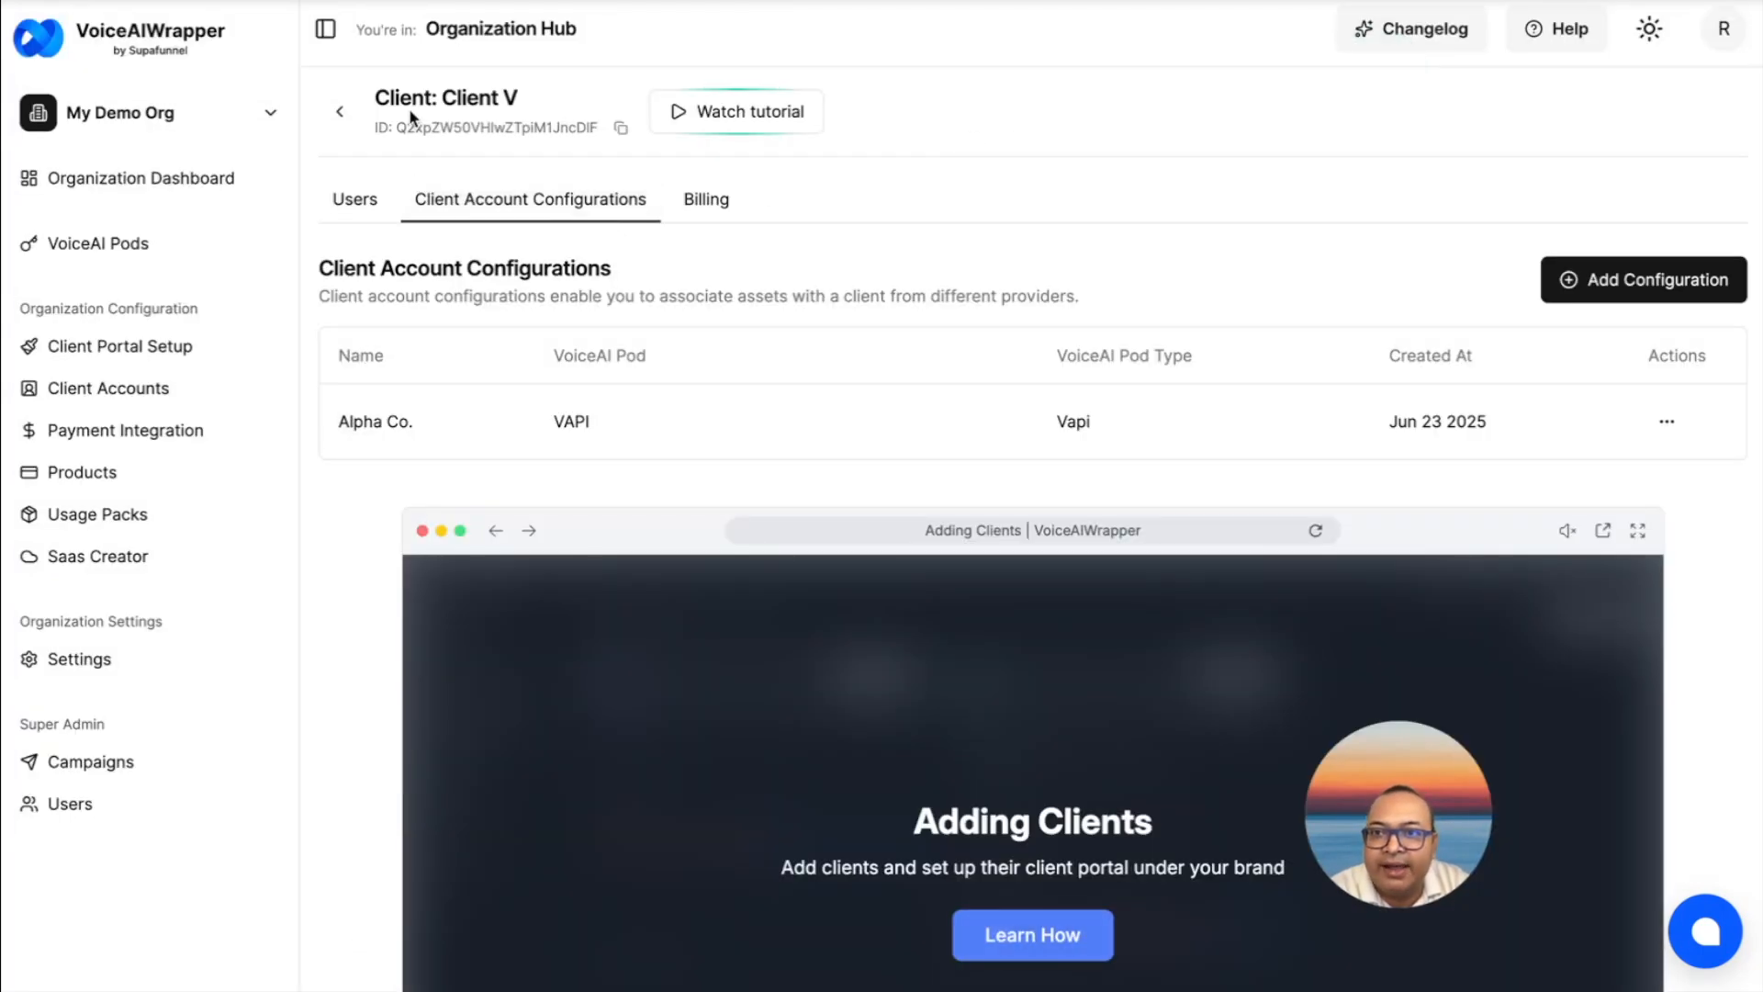
Step: Return to the client list, view the client creation form again and open Client V's users
left_click(340, 111)
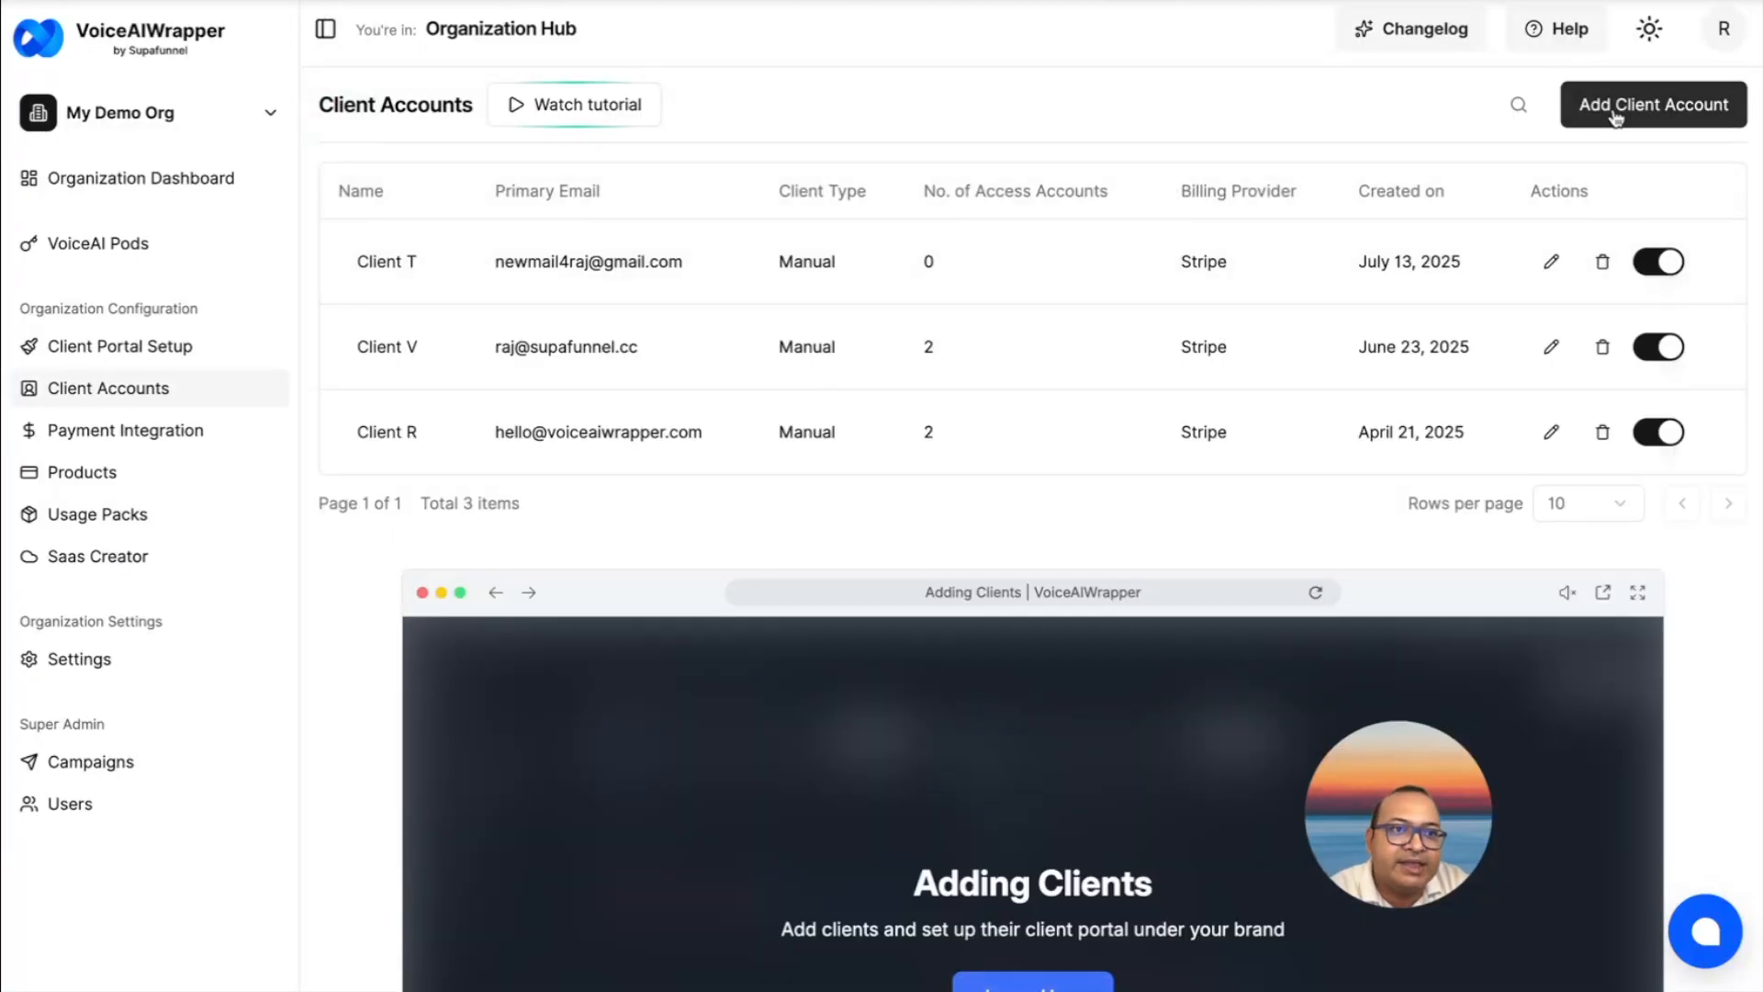
left_click(1616, 116)
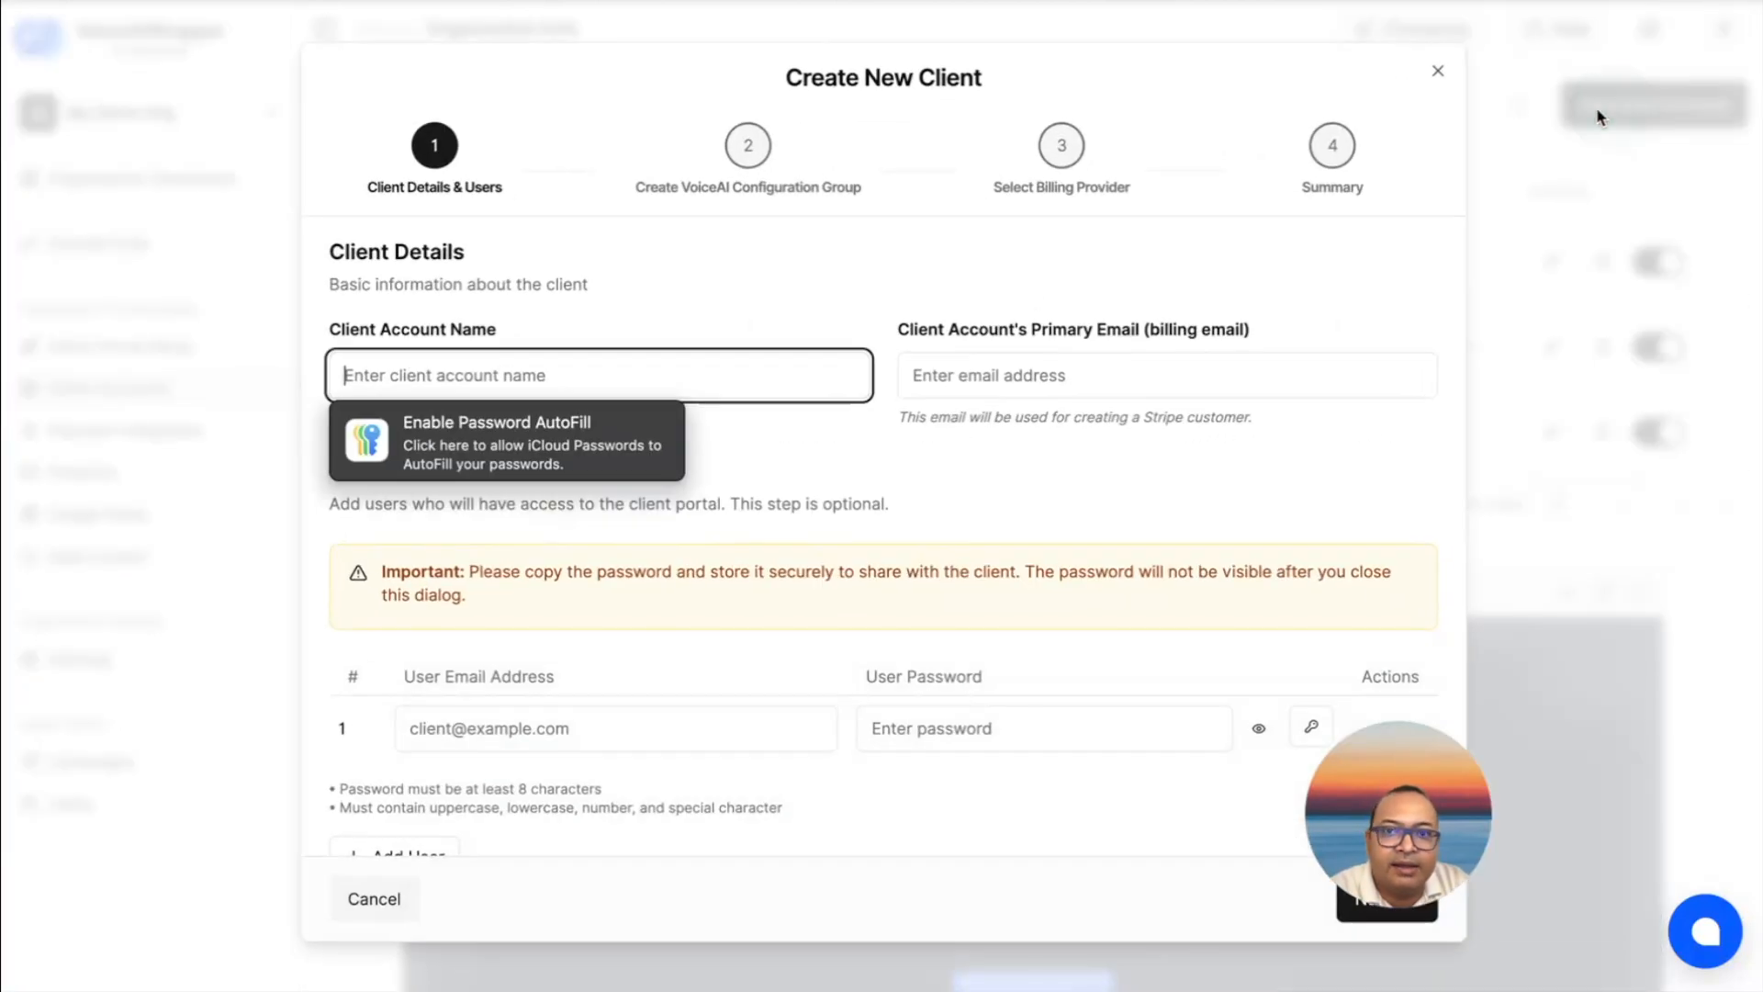
left_click(1438, 70)
left_click(389, 348)
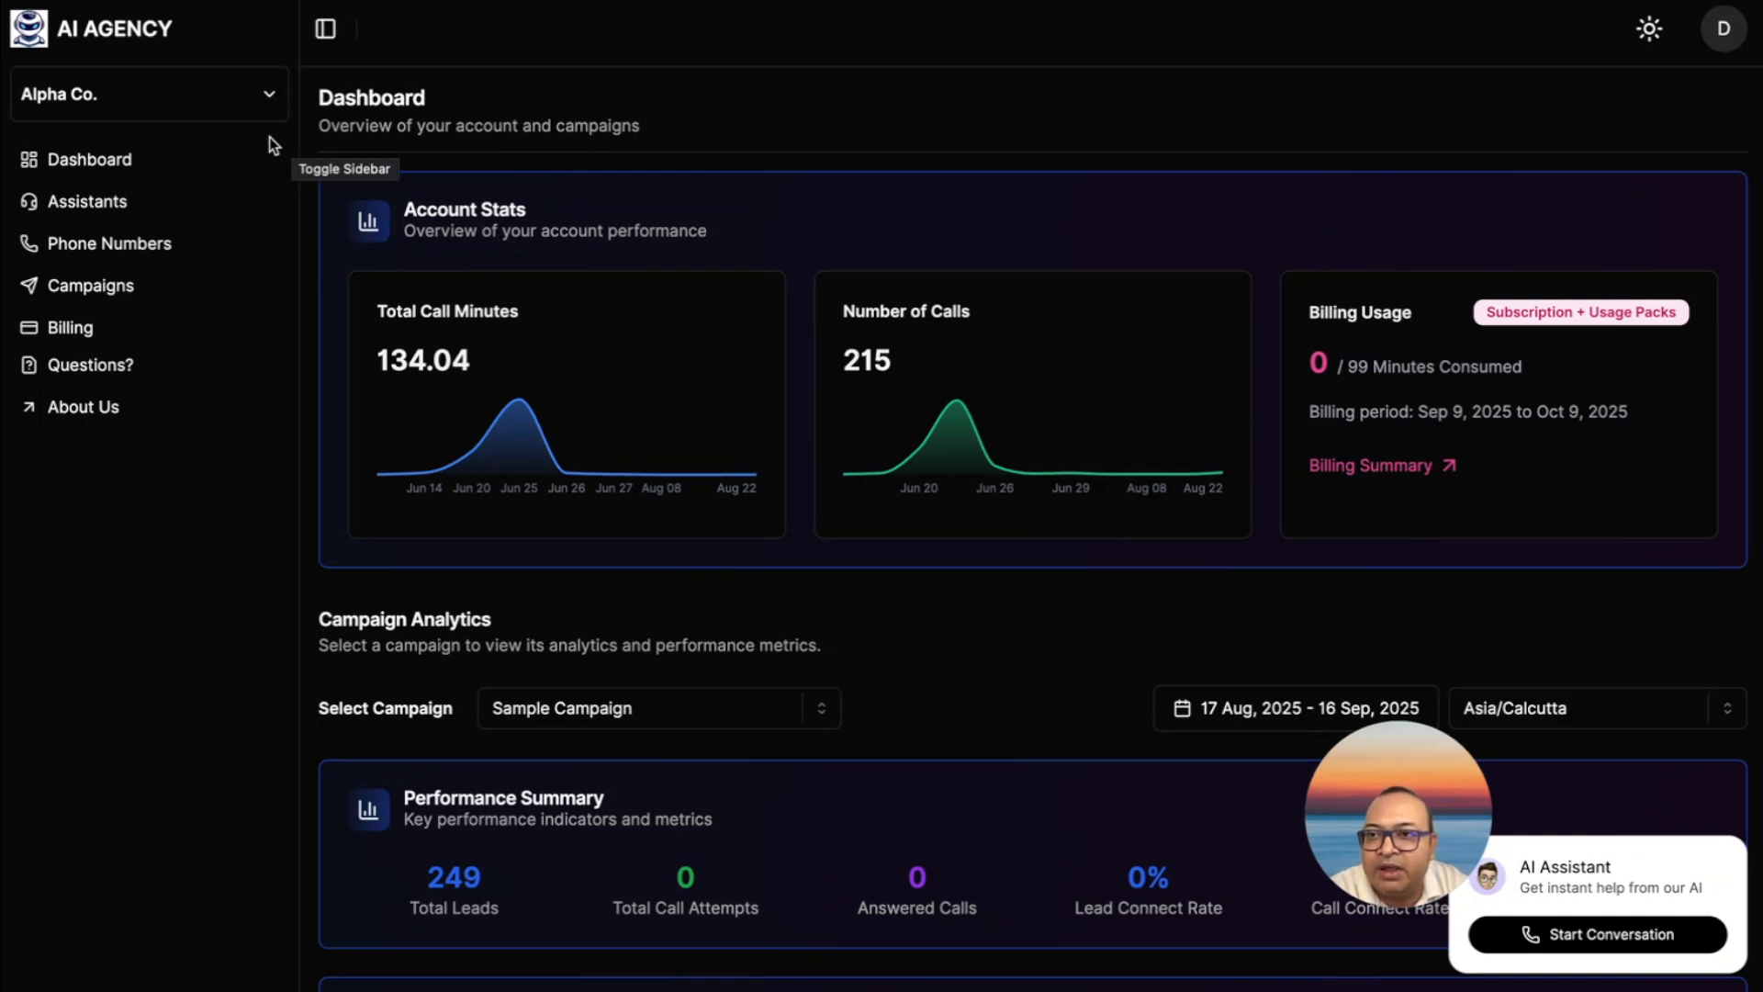
Step: View the account configurations offered by the Alpha Co. switcher in the client portal
left_click(268, 96)
left_click(268, 95)
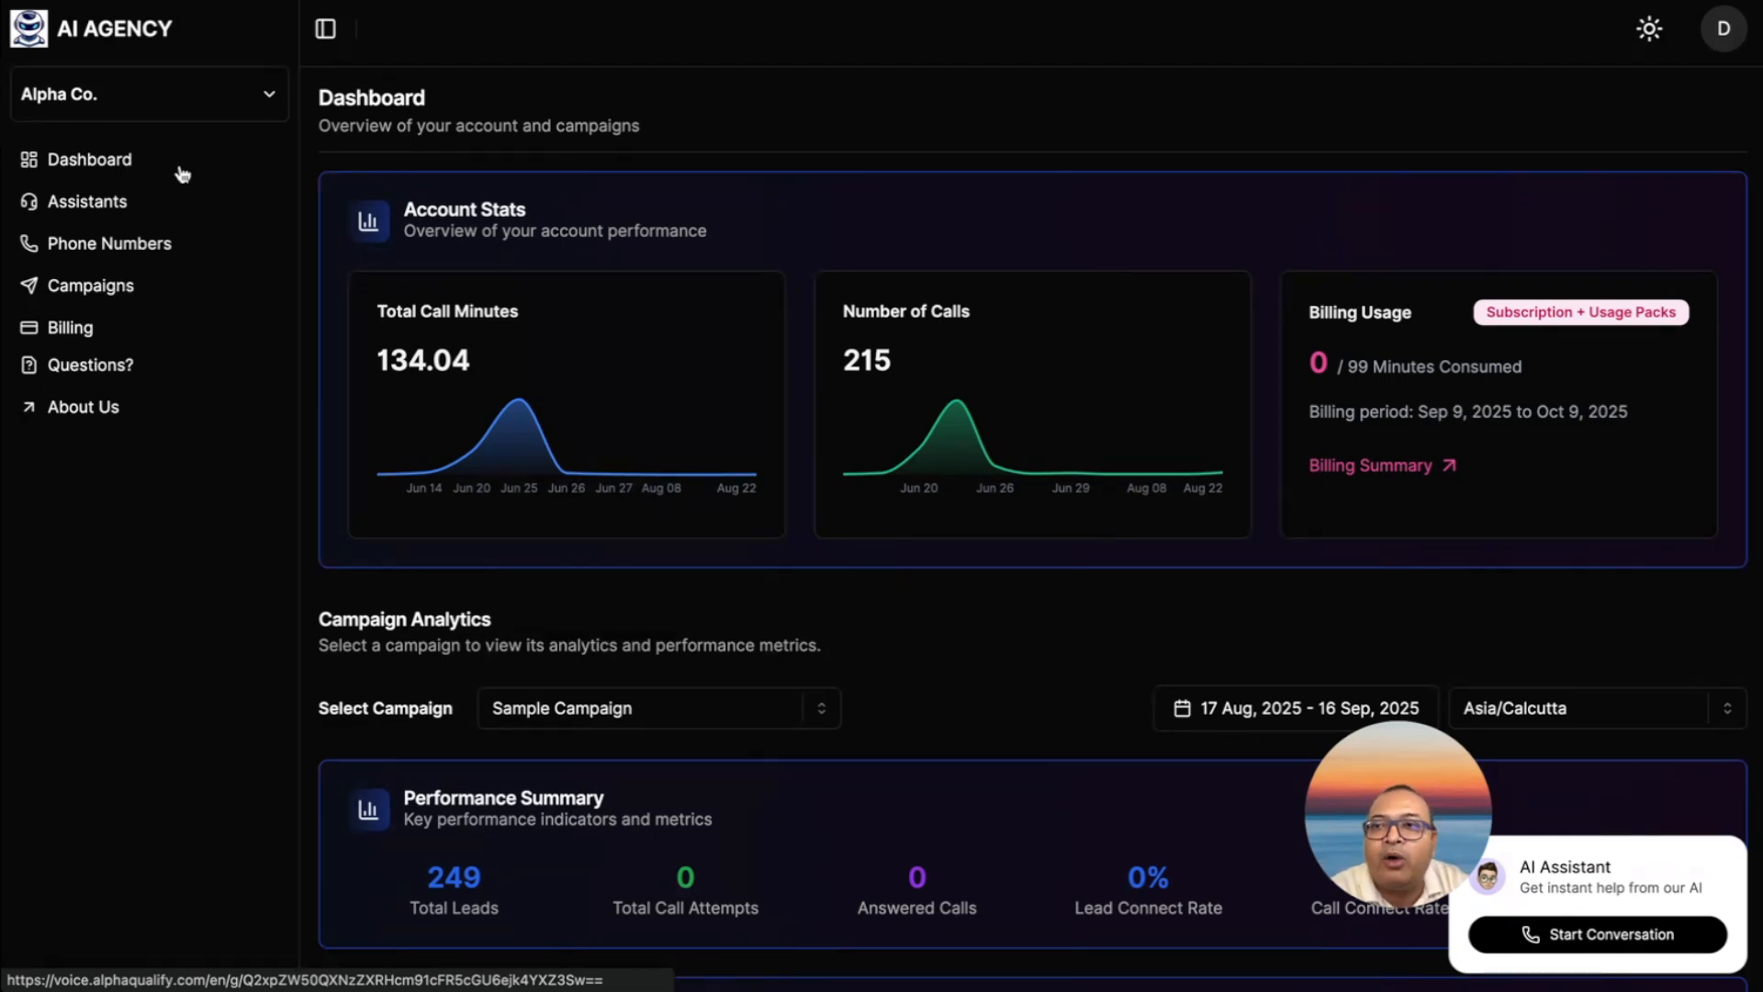
left_click(253, 91)
left_click(251, 92)
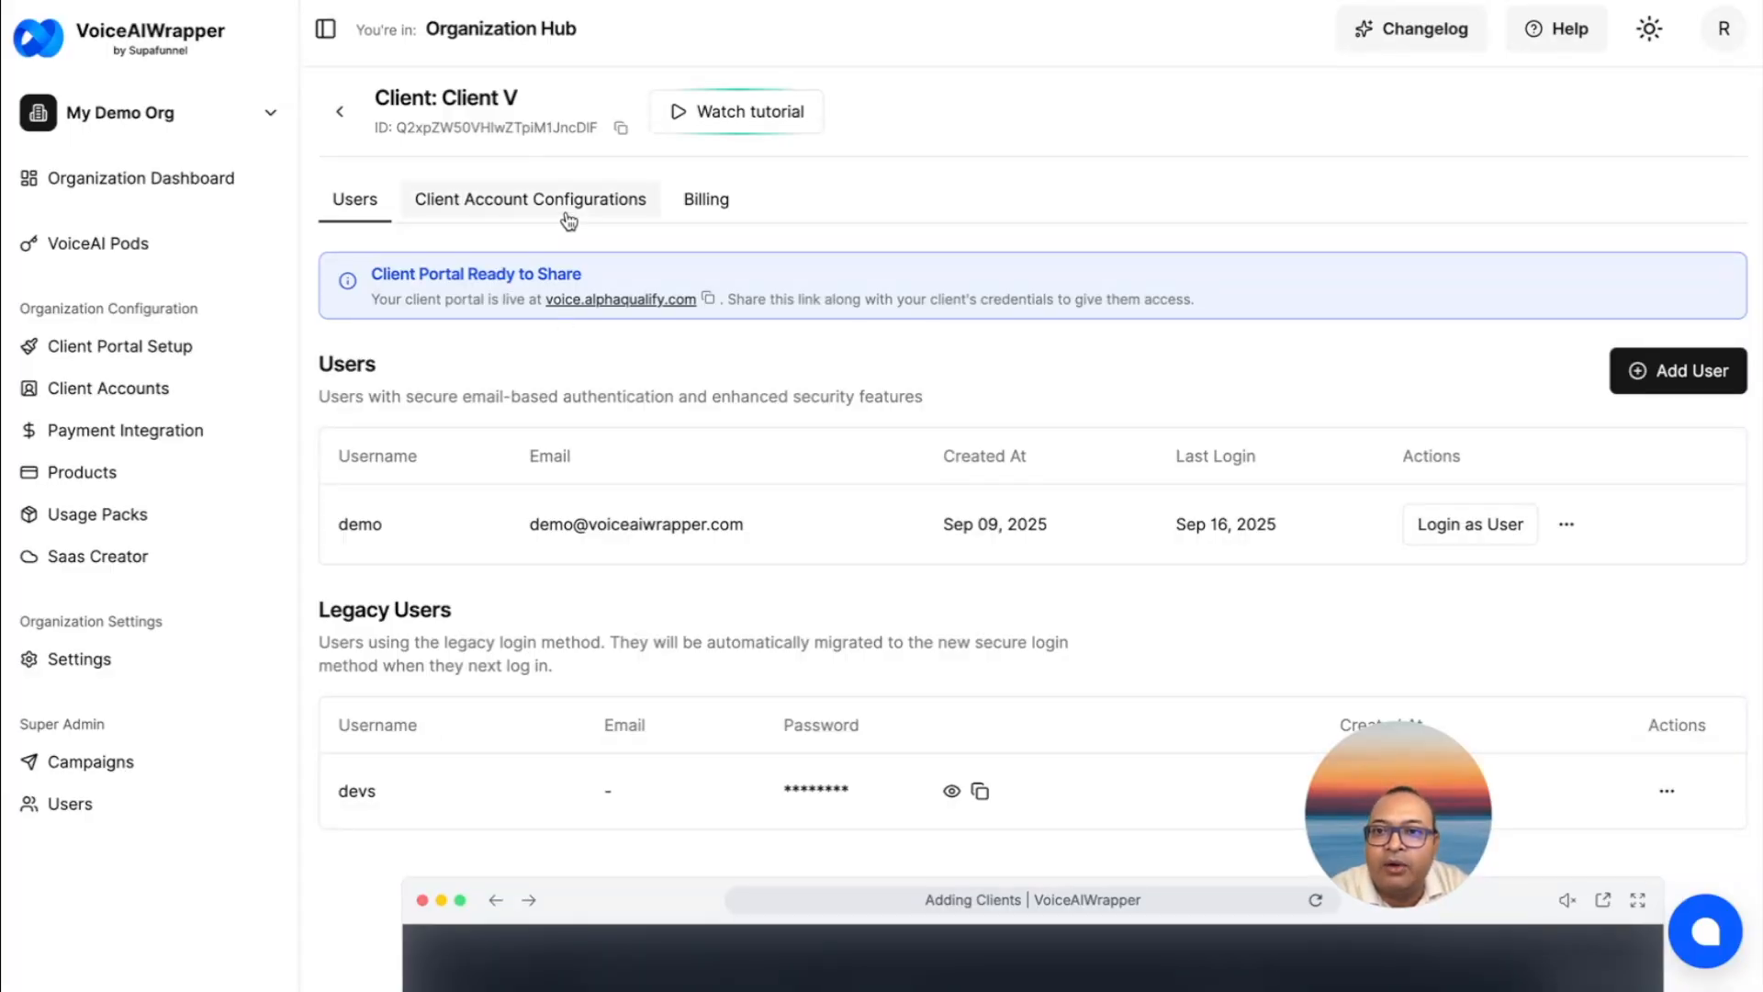
Step: Open the access permissions of Client V's Alpha Co. configuration and try View & Edit for Assistant Access before restoring View Only
left_click(564, 205)
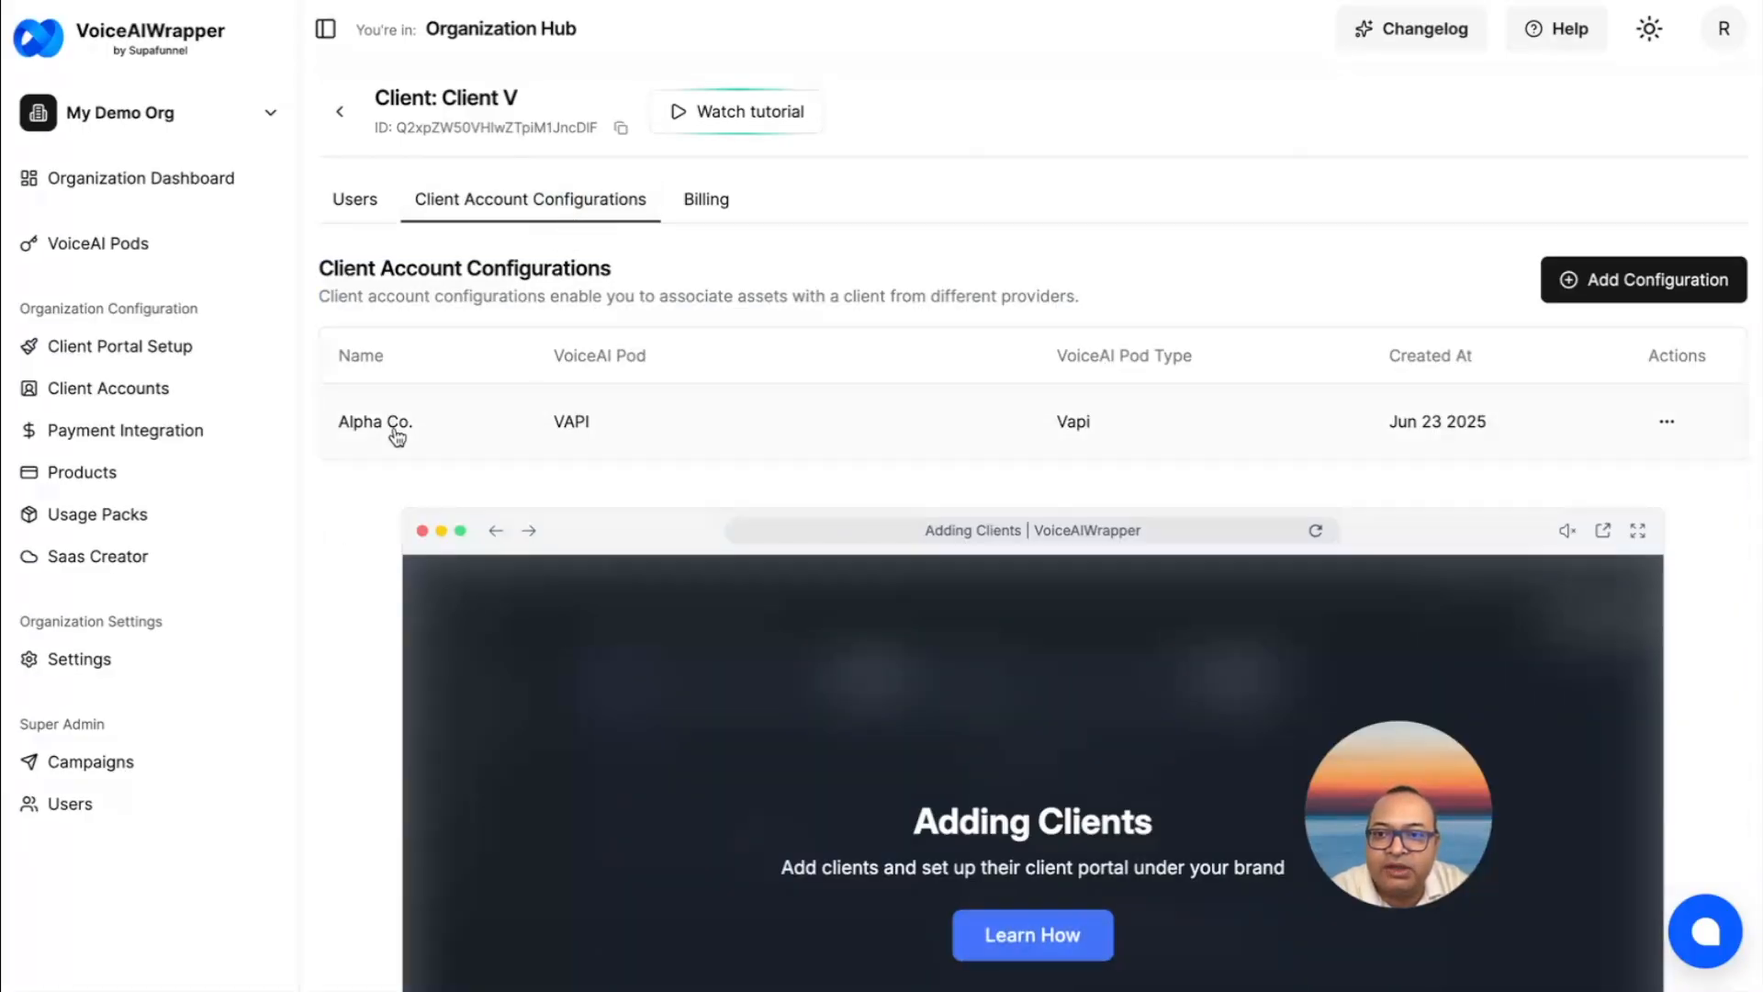
left_click(397, 437)
left_click(1291, 632)
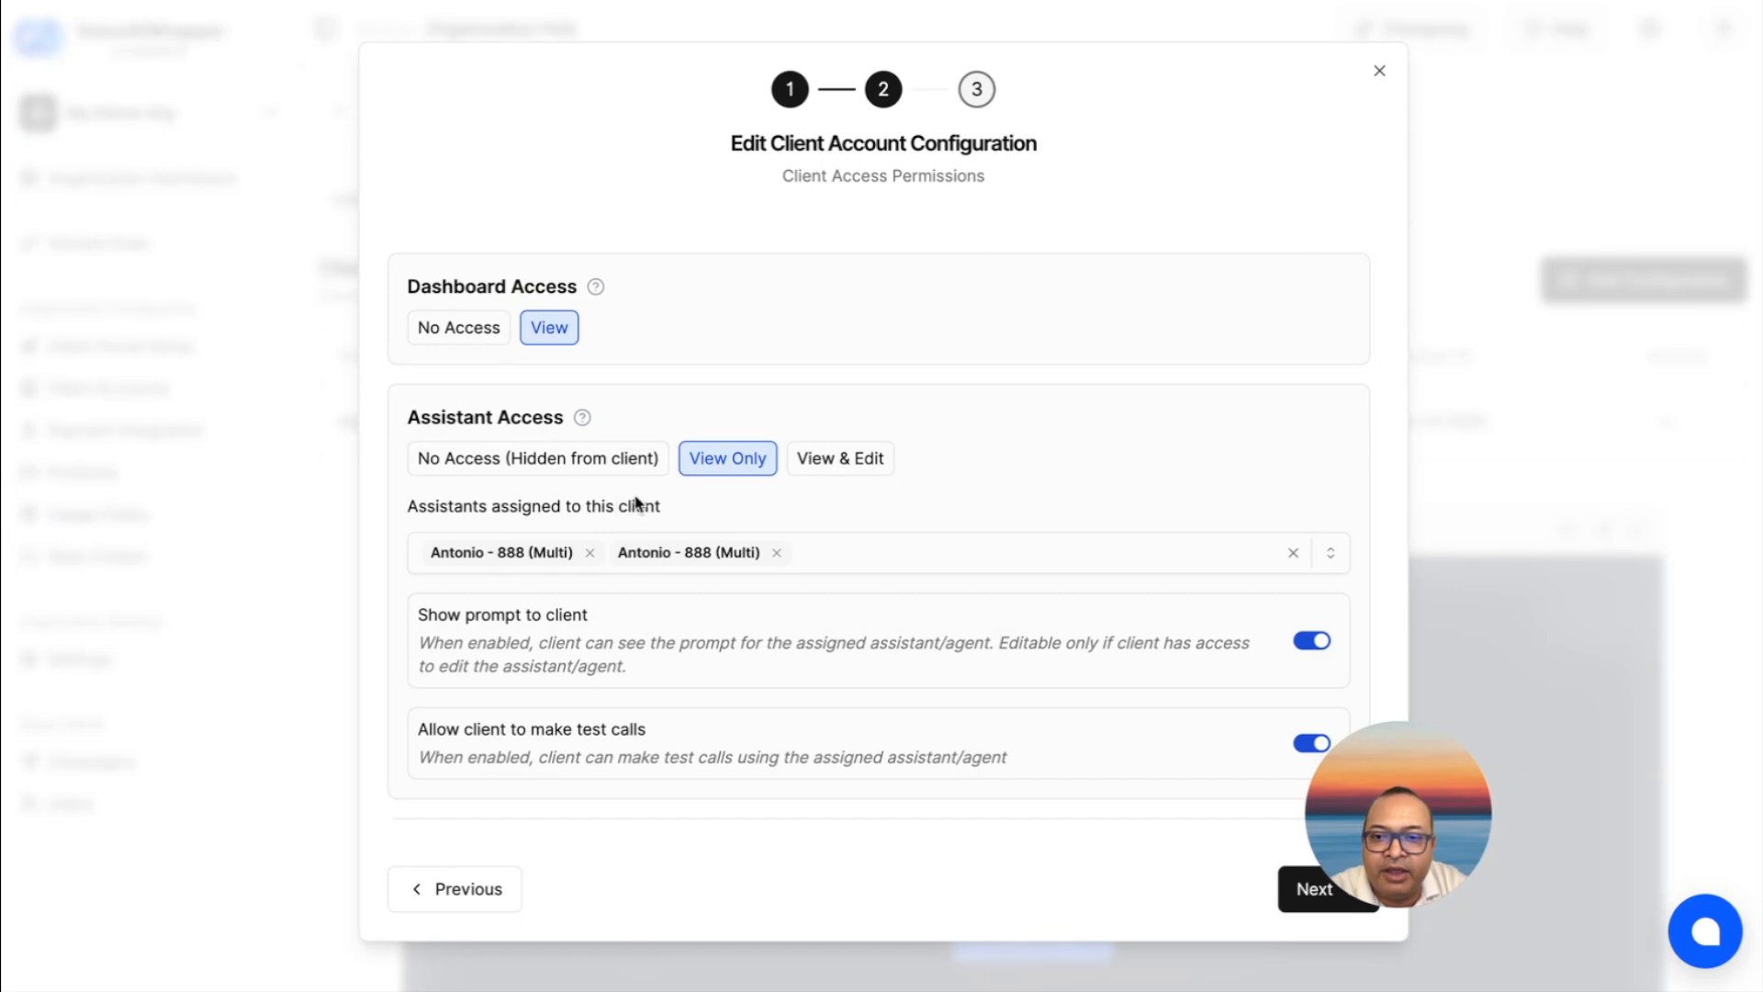
scroll(641, 505, "down", 1)
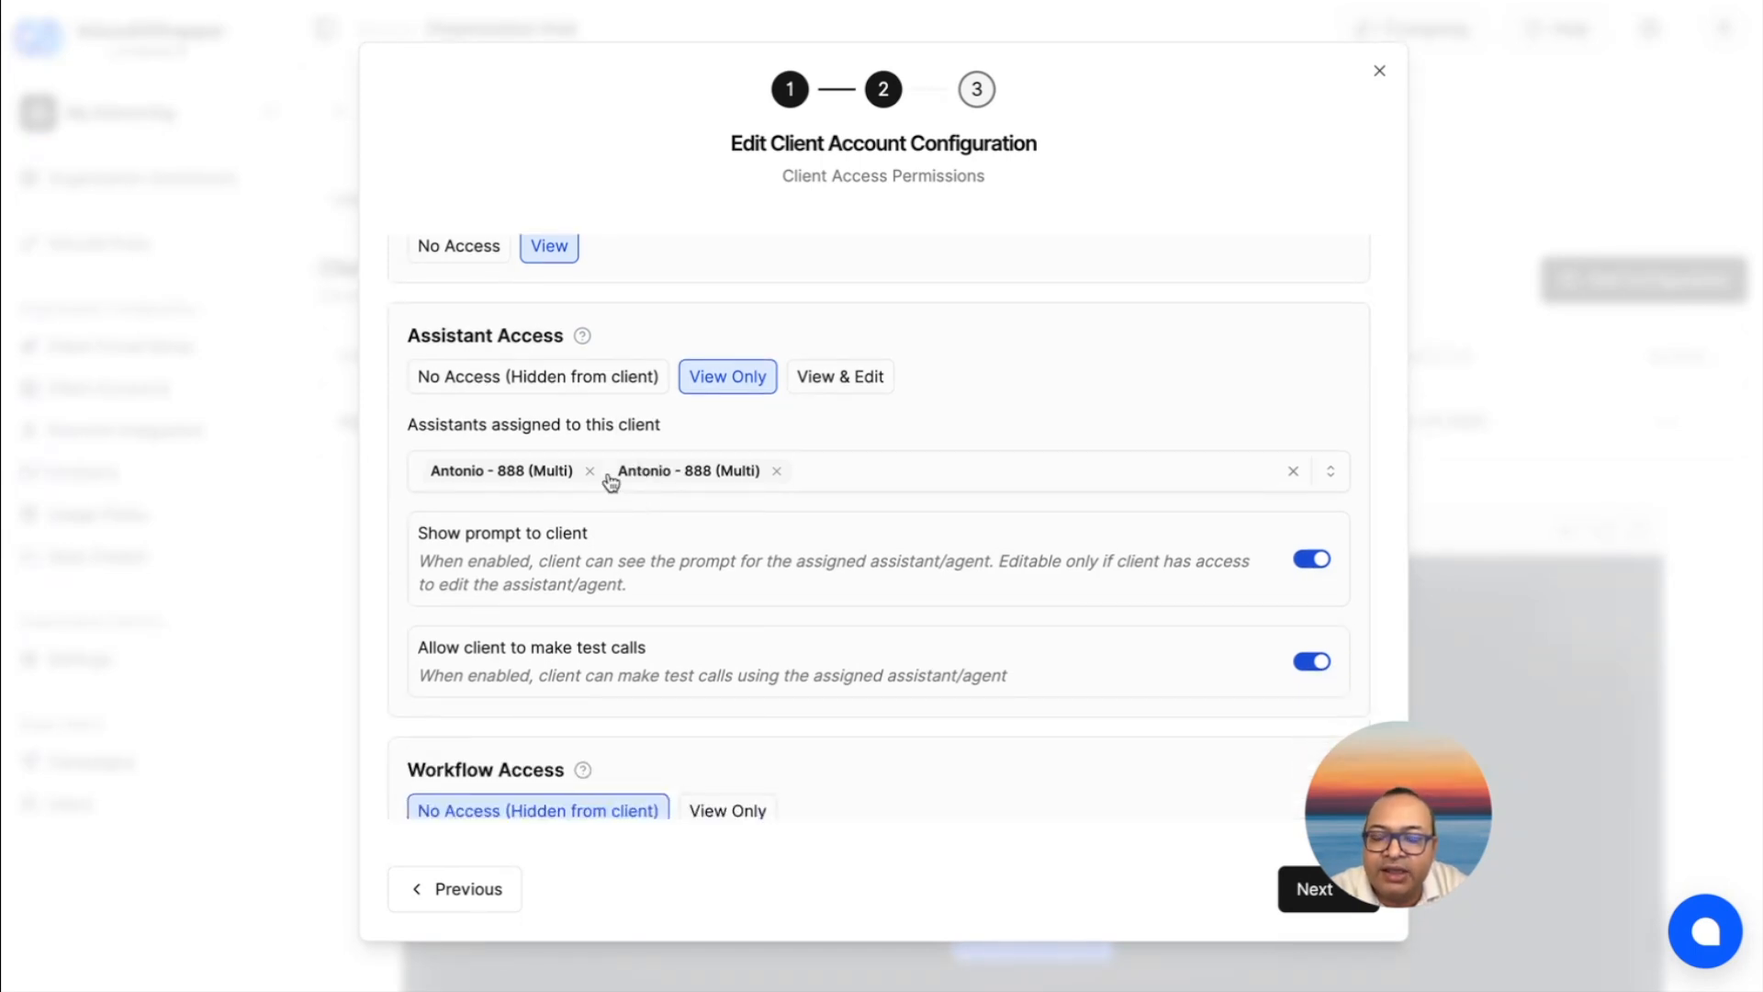
left_click(864, 388)
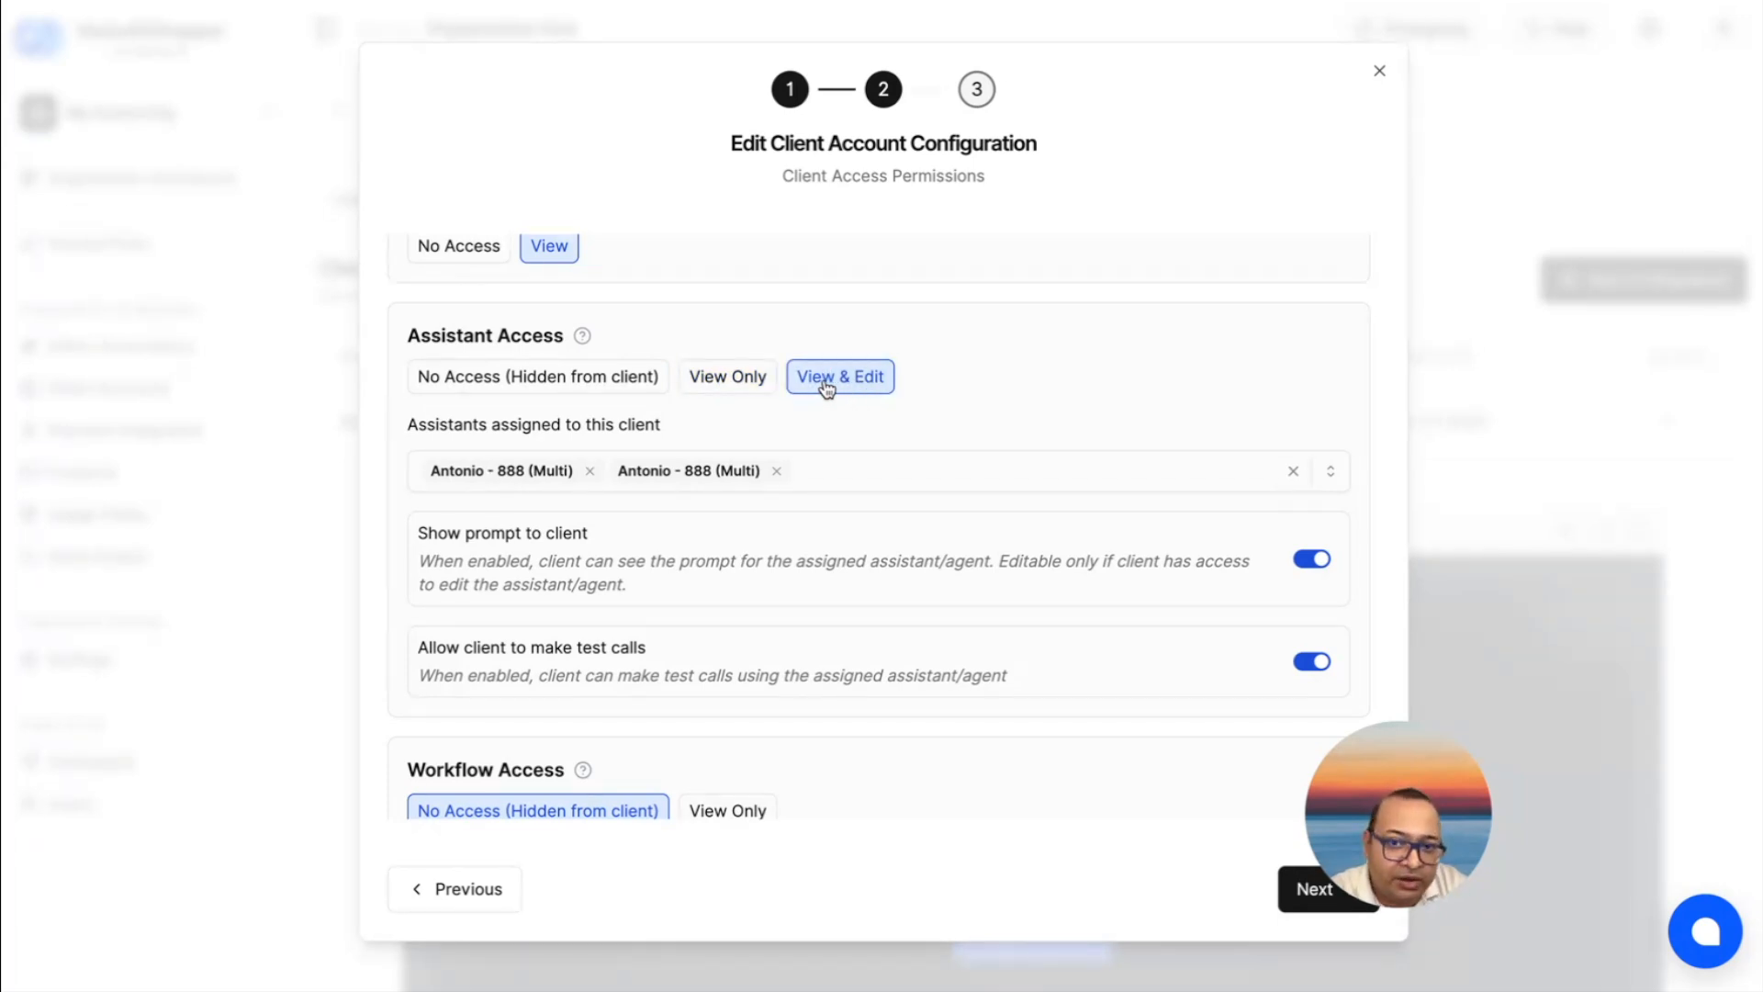
left_click(745, 379)
Step: Examine the client's remaining permissions for workflows, squads, phone numbers, pools, knowledge base, tools and campaigns, including call logs and leads
scroll(813, 411, "down", 7)
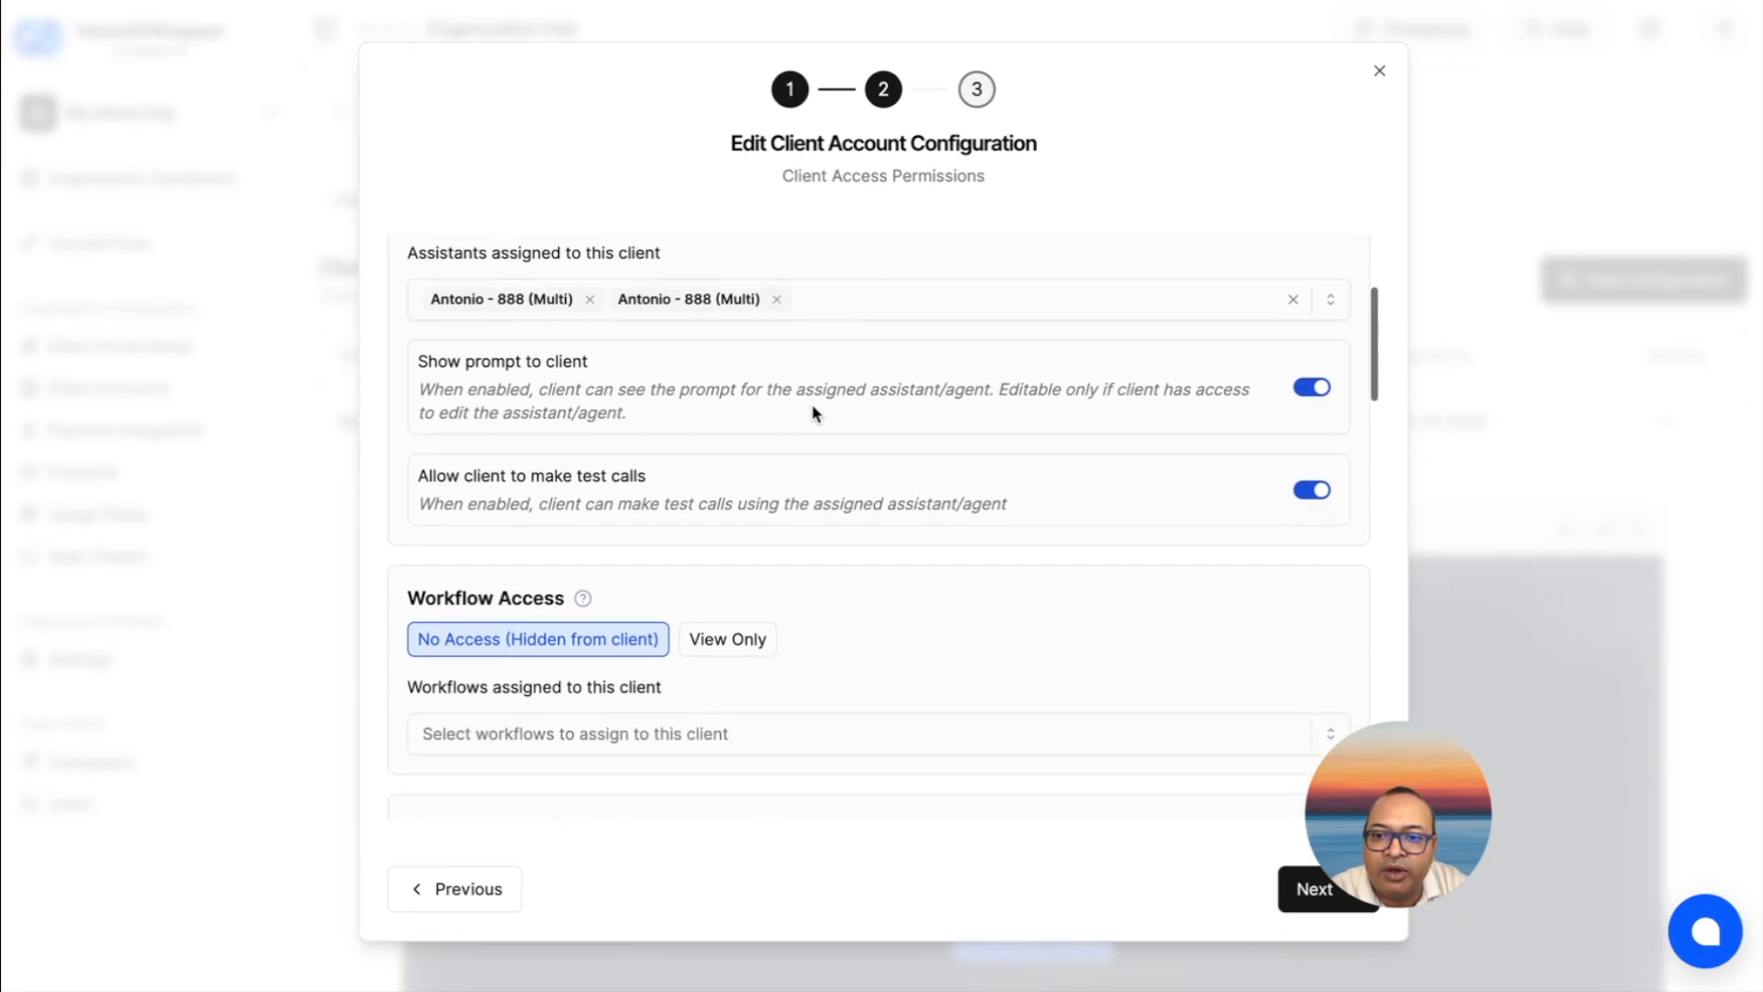
scroll(812, 411, "down", 5)
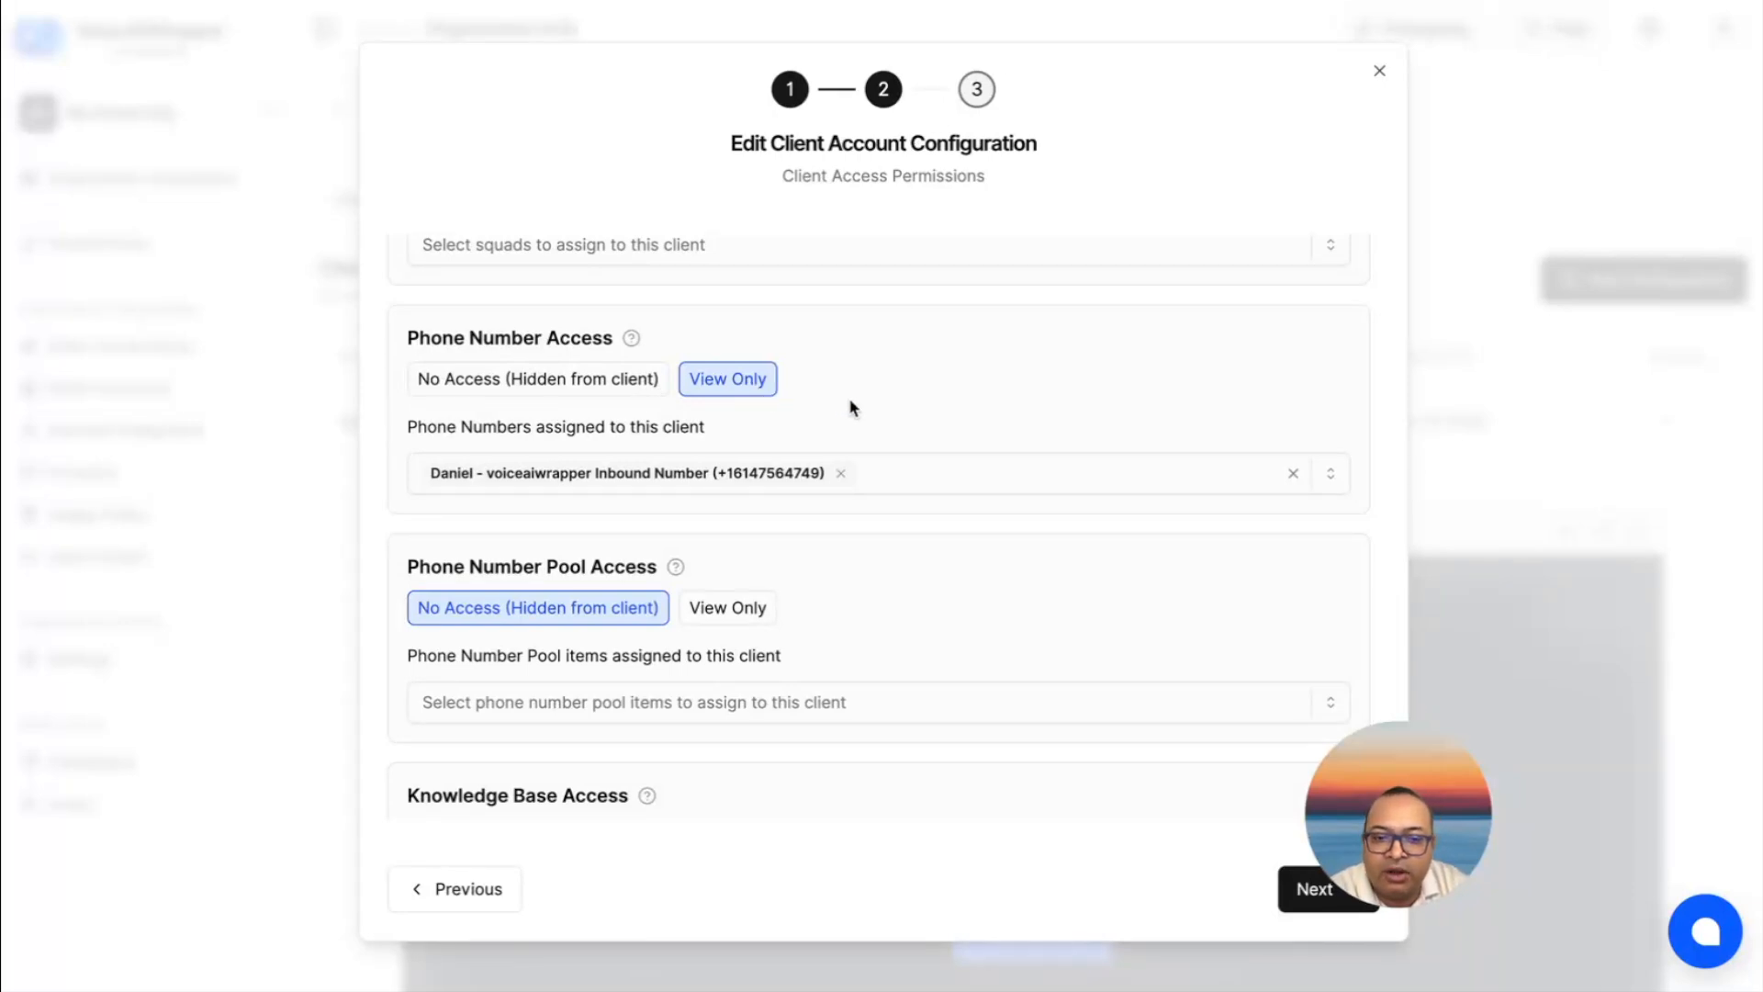
scroll(853, 406, "down", 3)
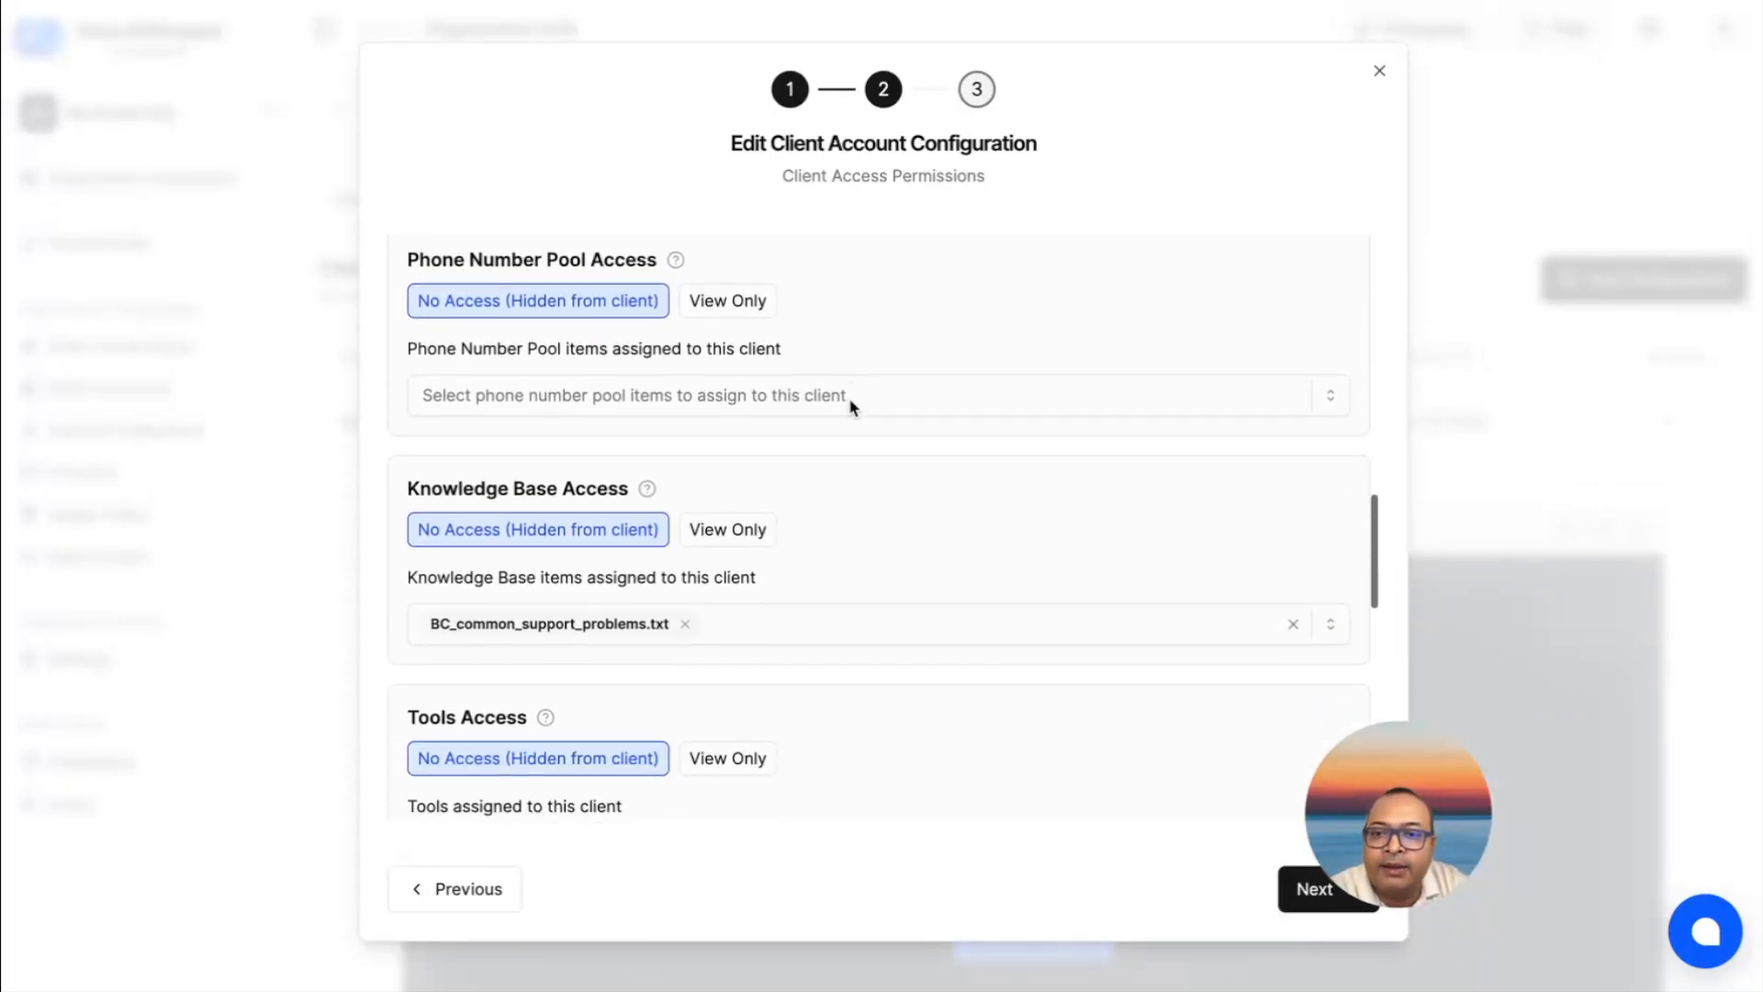
scroll(853, 406, "down", 5)
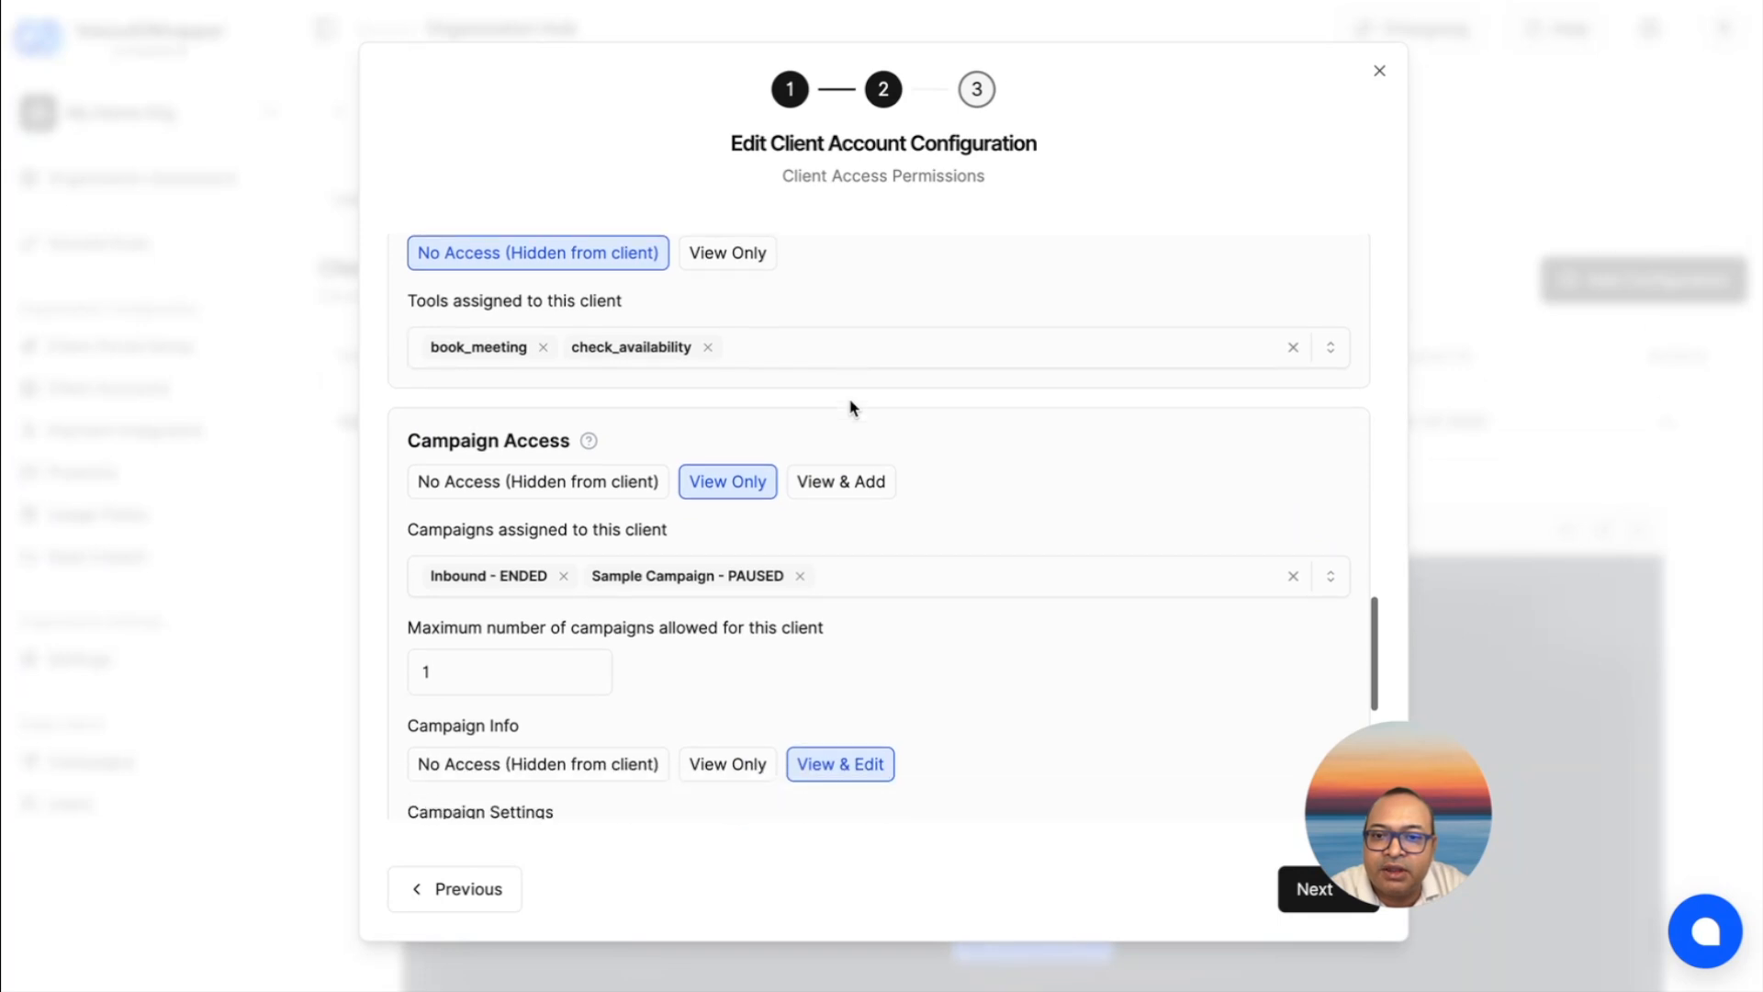
scroll(852, 407, "down", 2)
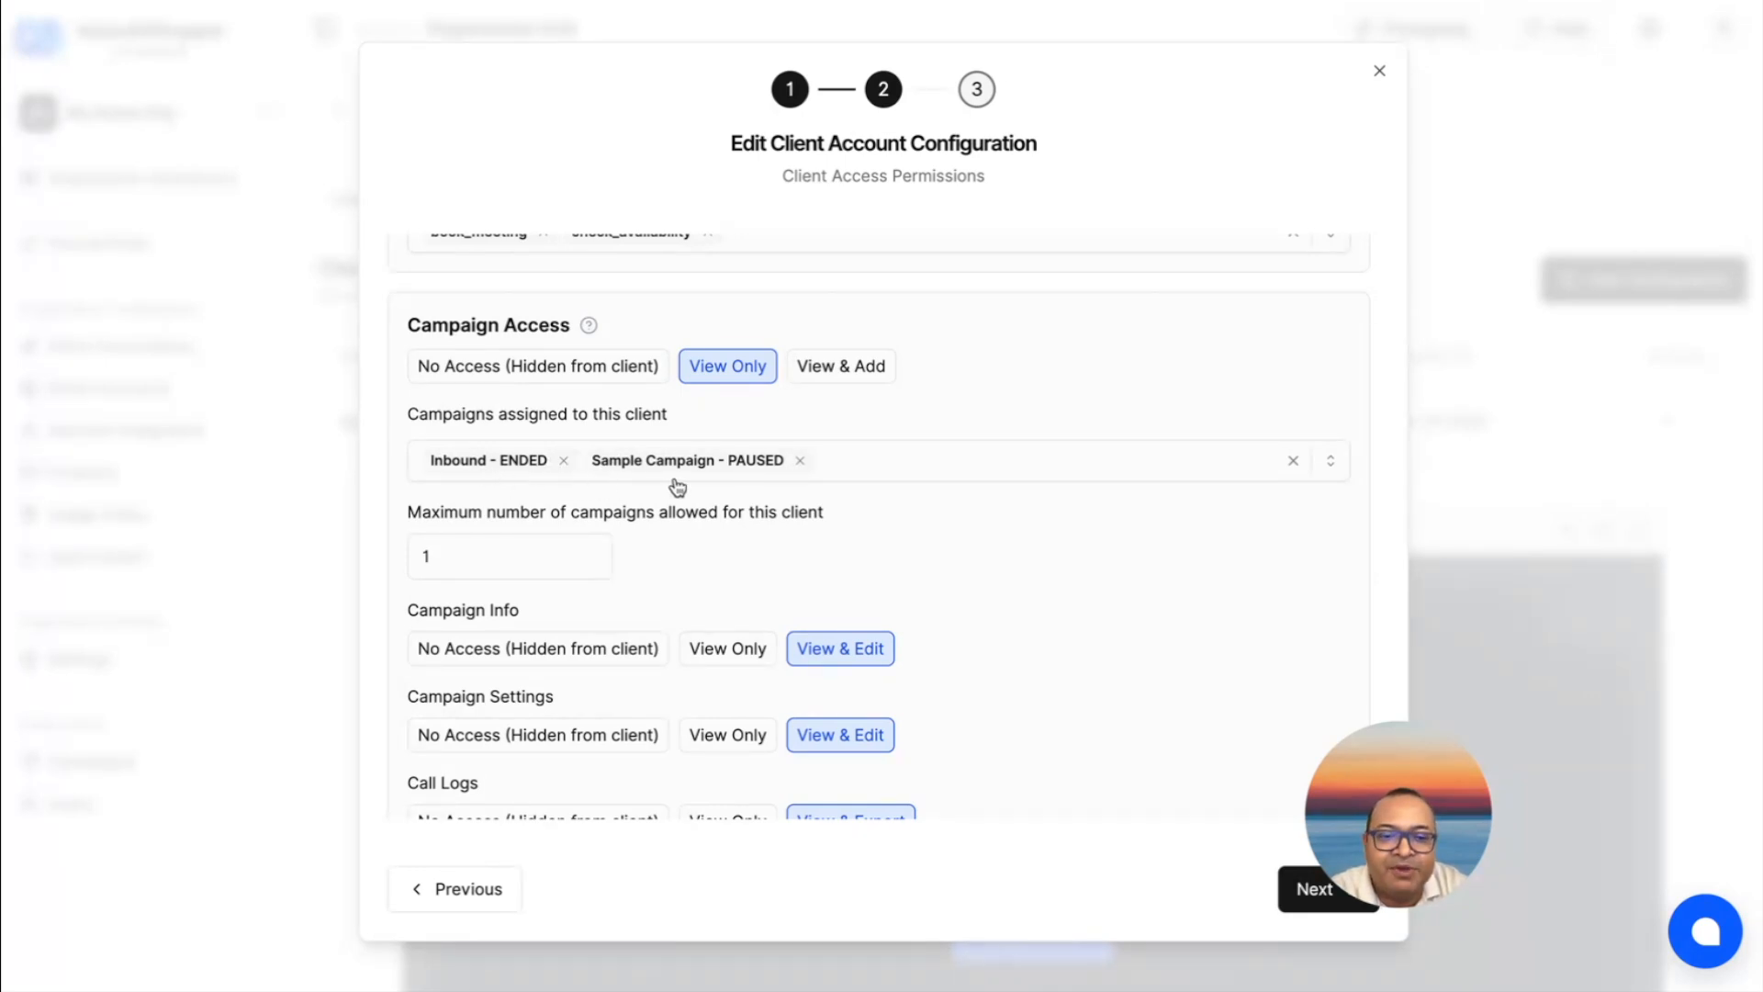
scroll(678, 487, "down", 2)
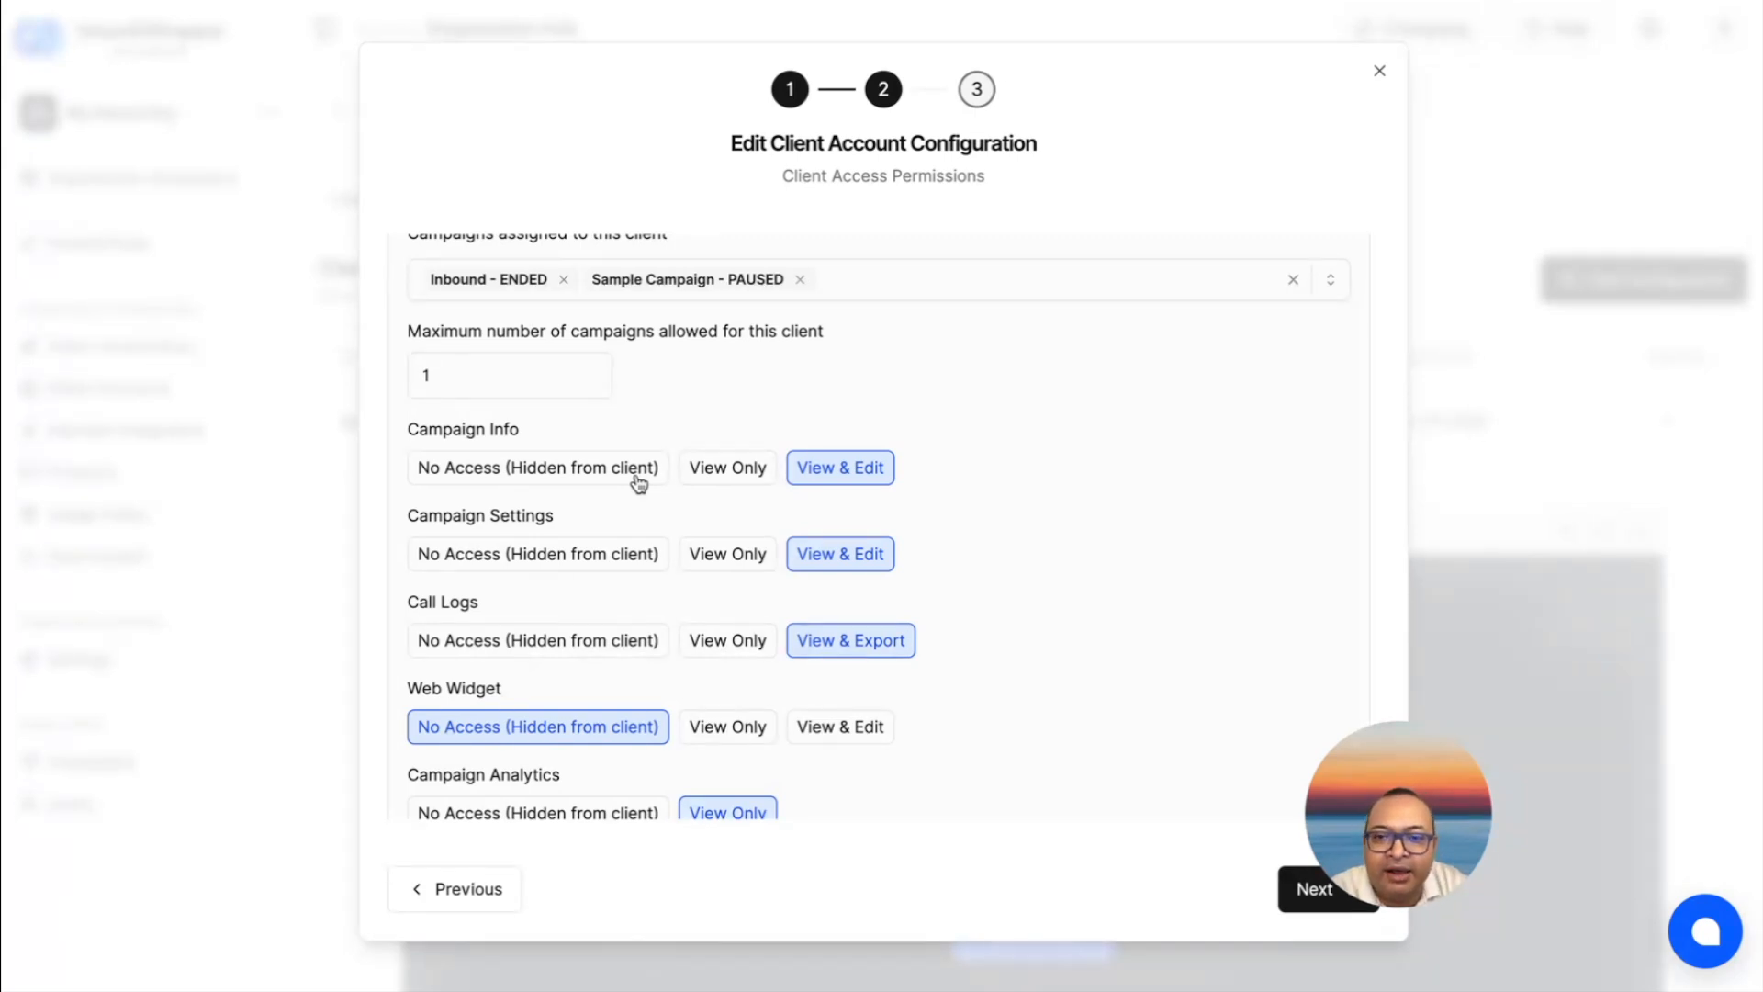
scroll(965, 473, "down", 5)
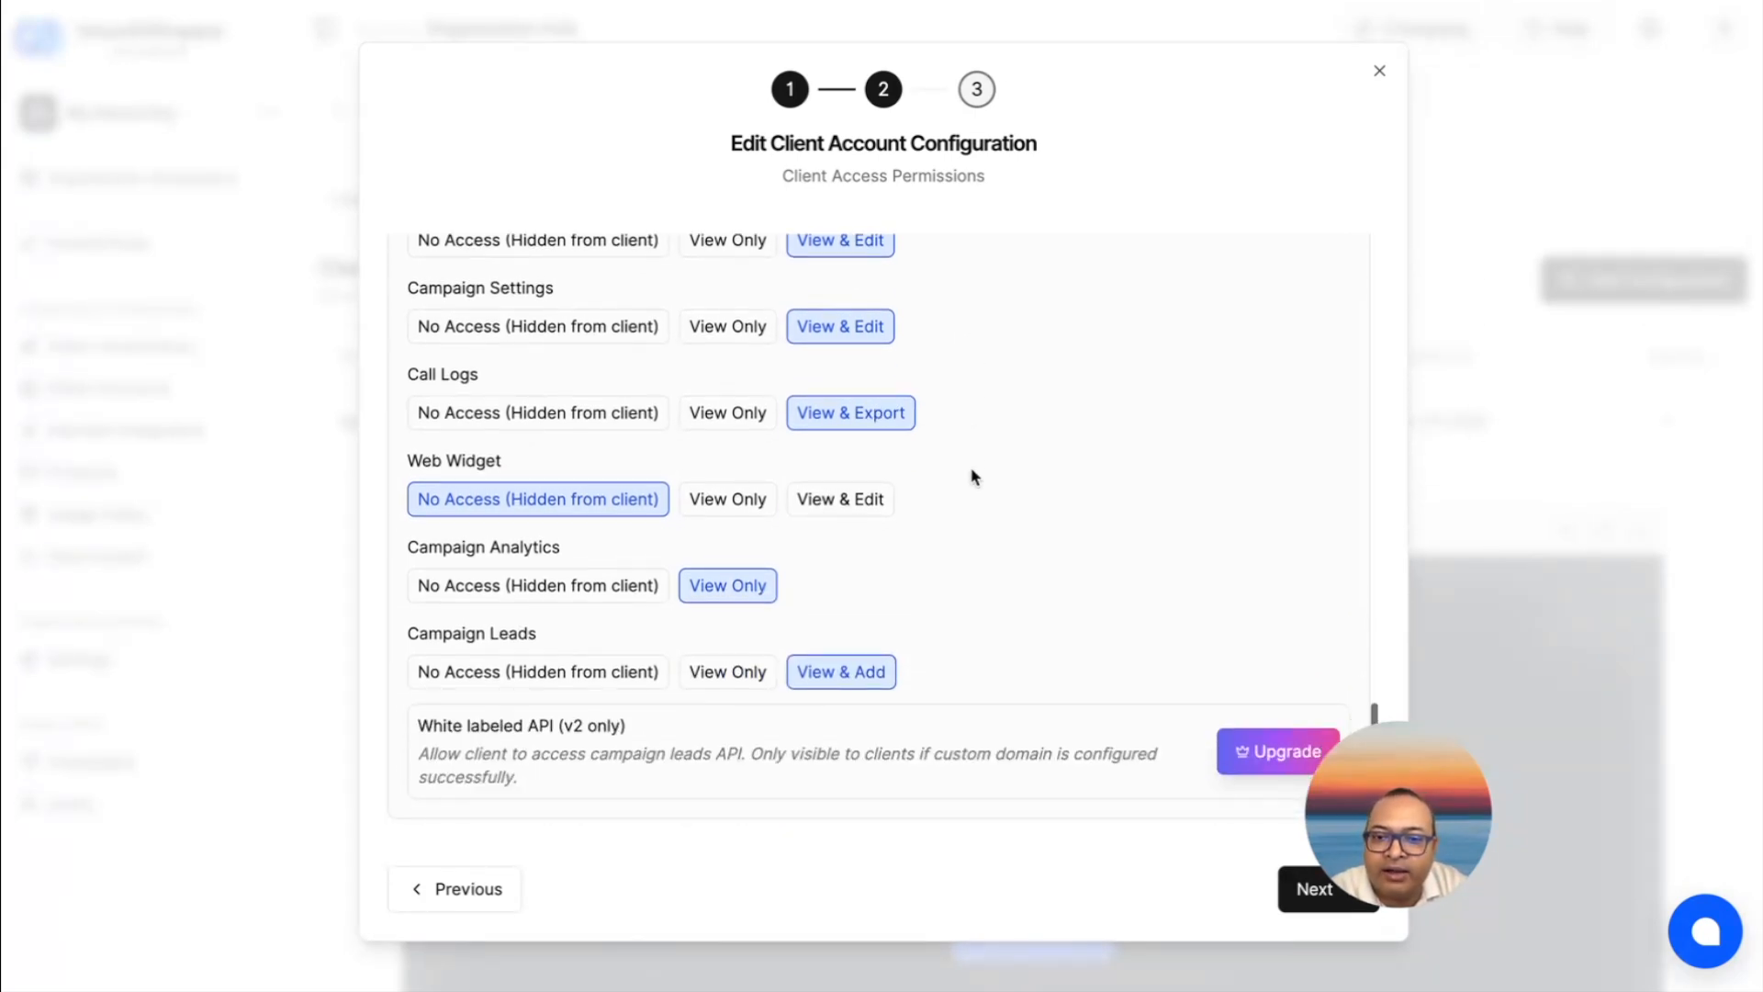
Step: Review the campaign access settings and the configuration summary, and update the Alpha Co. client account configuration
scroll(1016, 493, "up", 6)
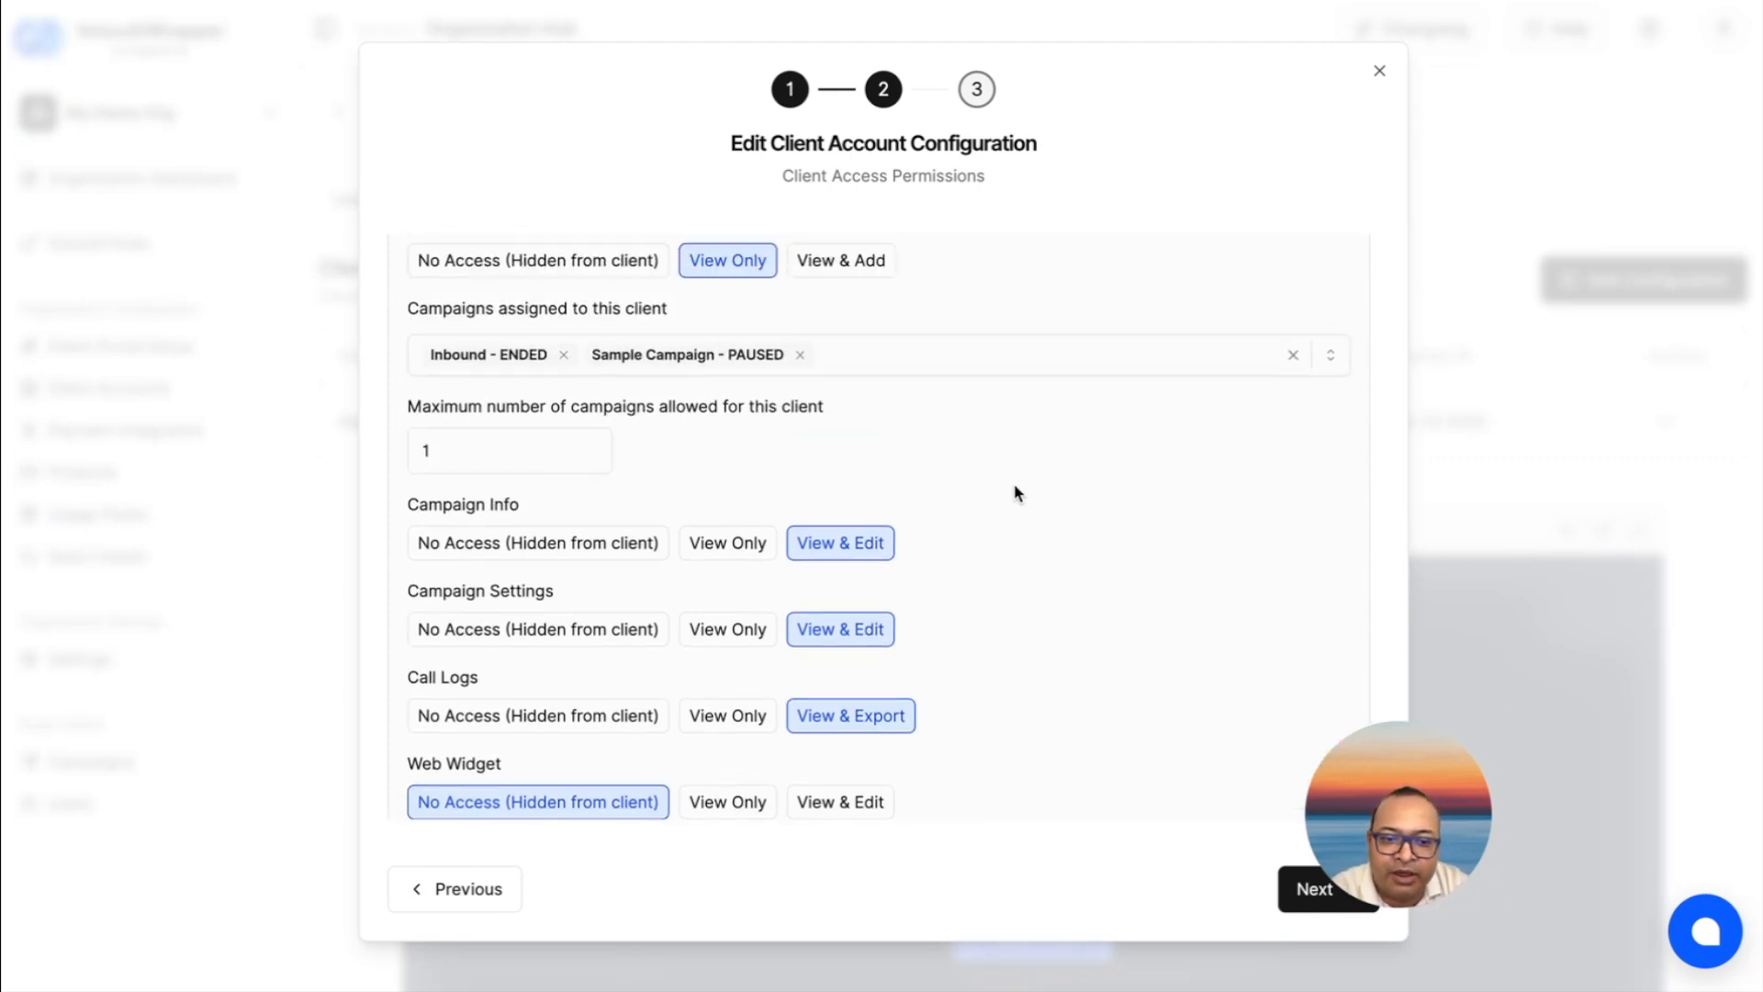
scroll(913, 504, "up", 2)
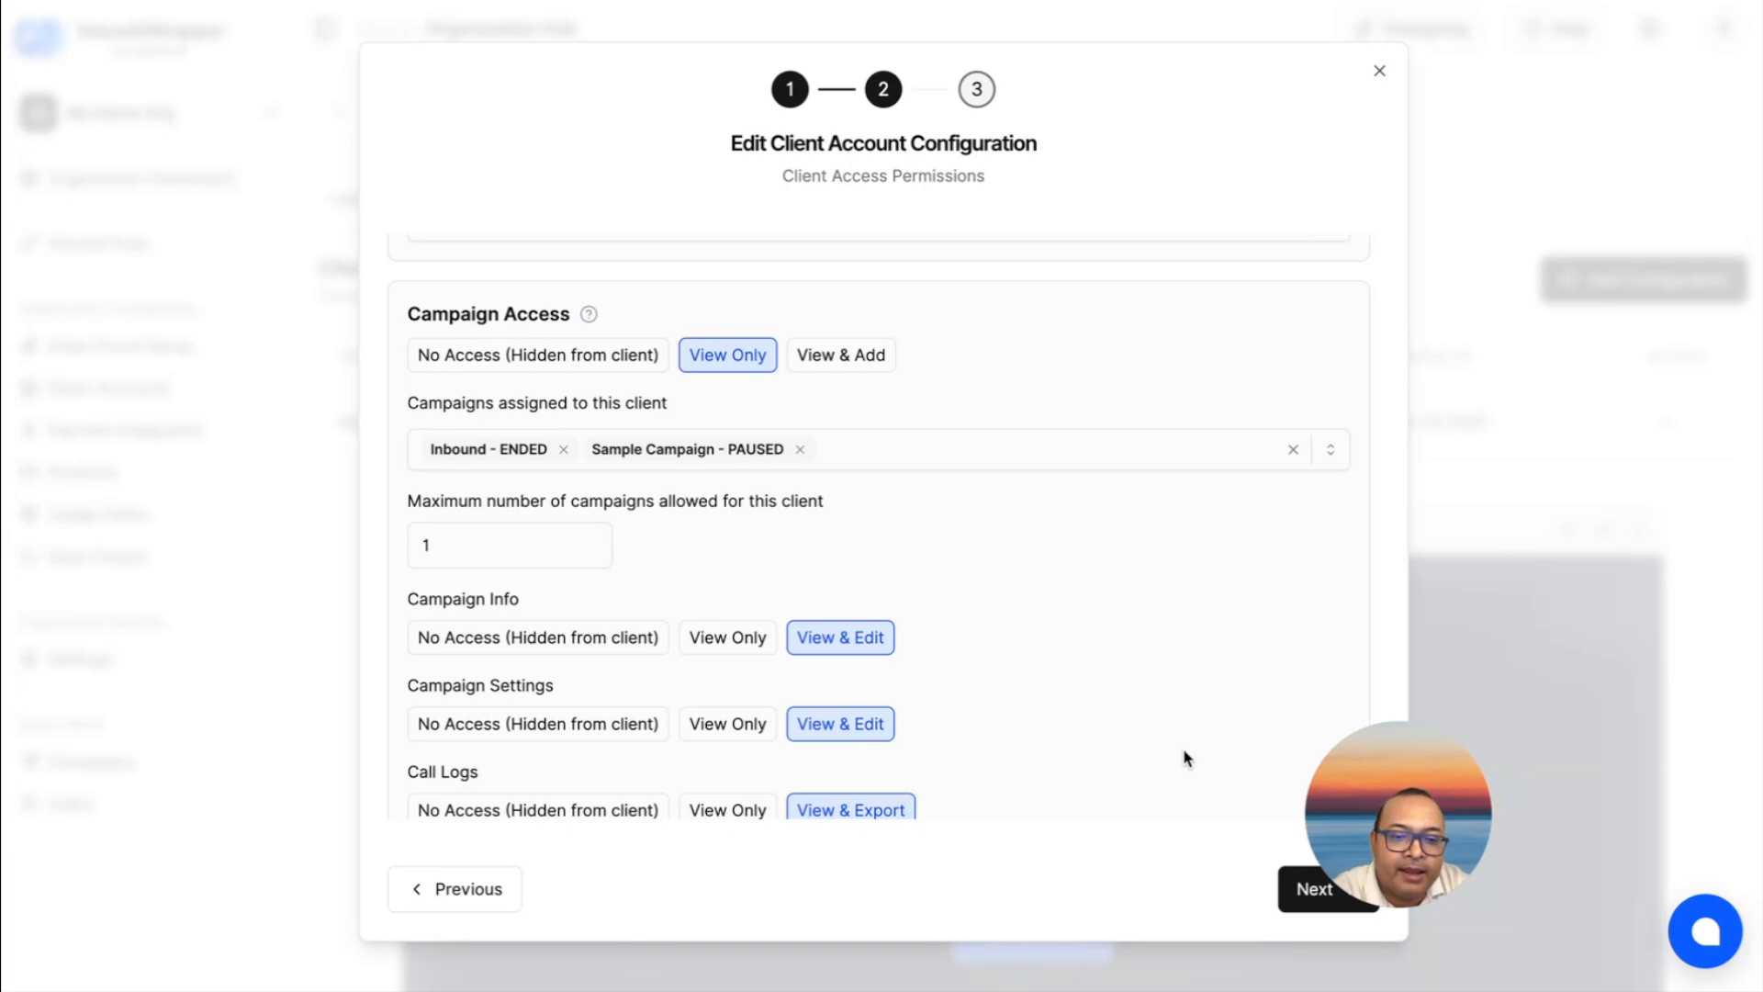
left_click(1293, 909)
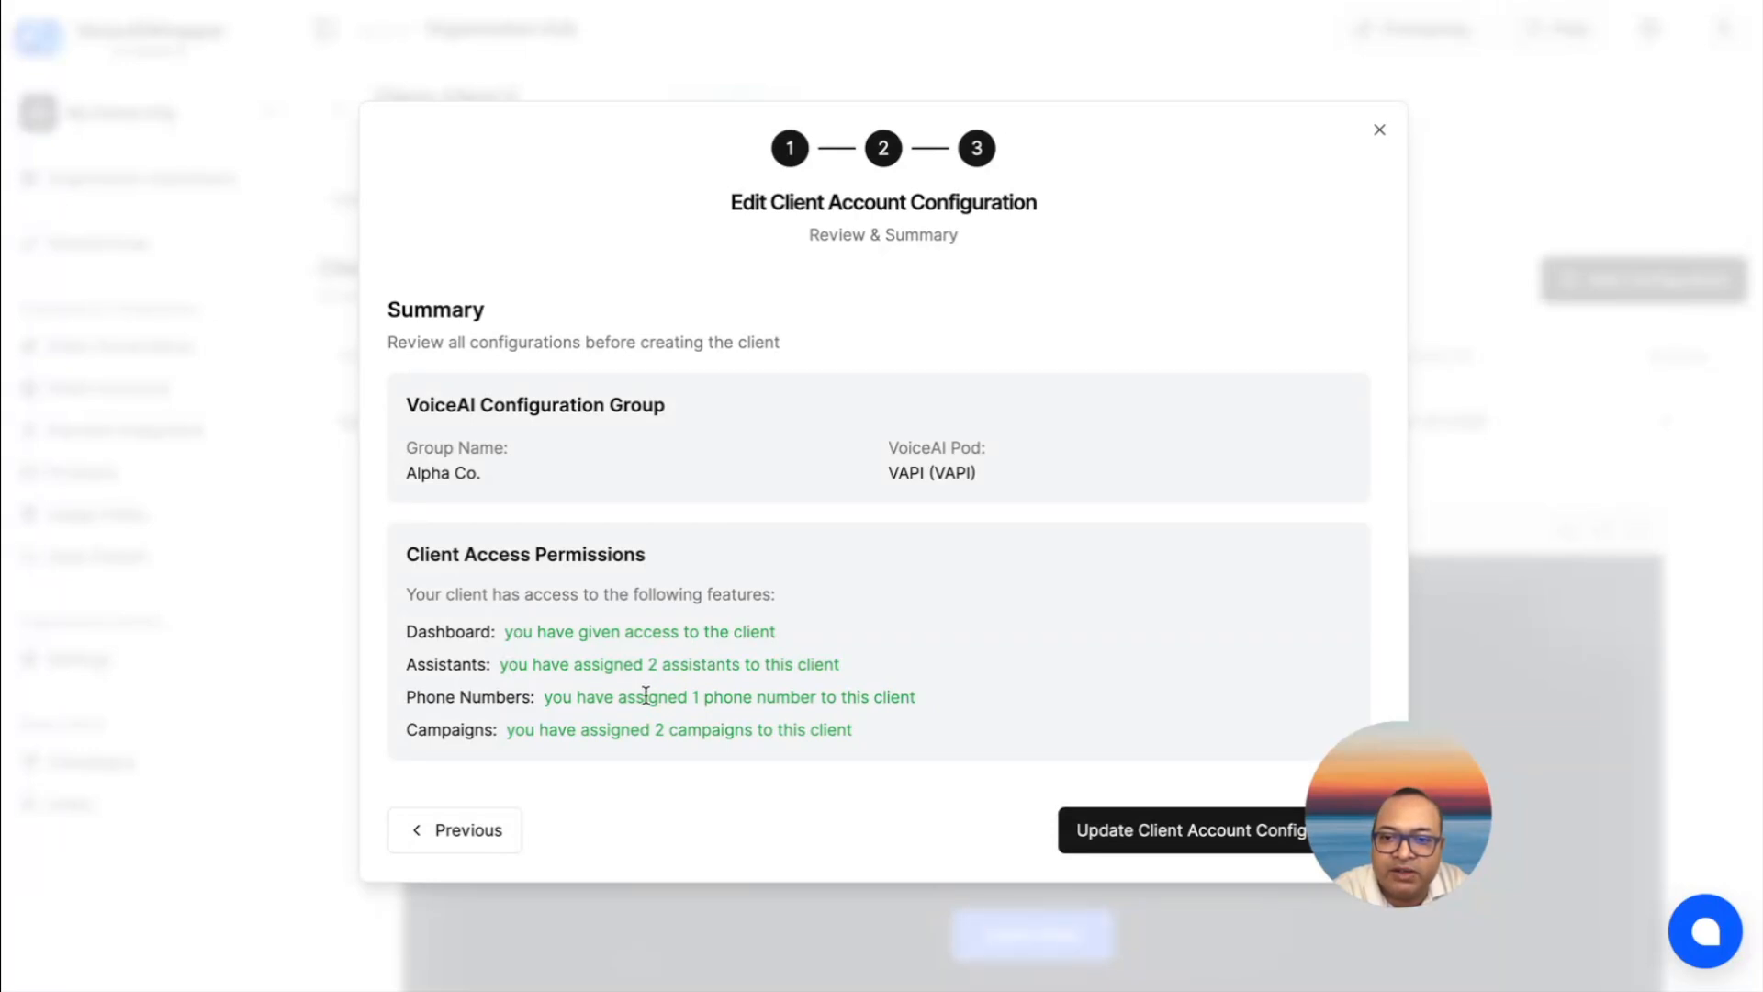
left_click(1126, 838)
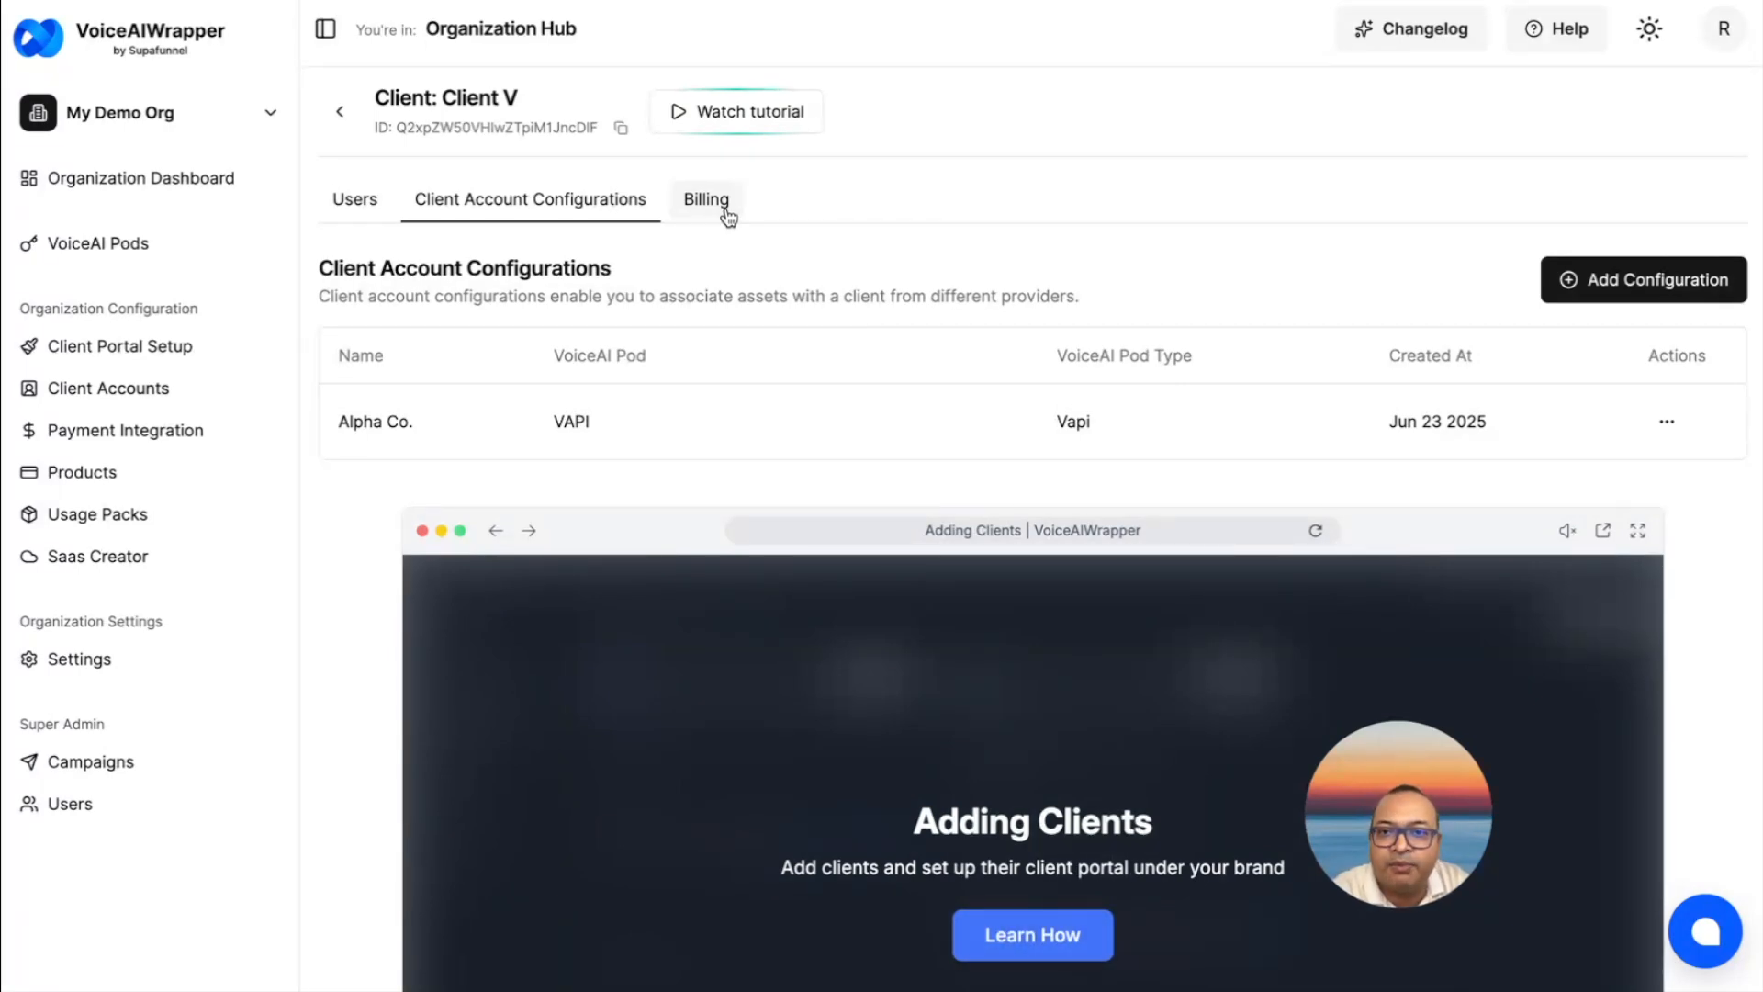
Step: View the organization's Stripe payment integration and its products, and look at the product creation form without creating one
left_click(145, 475)
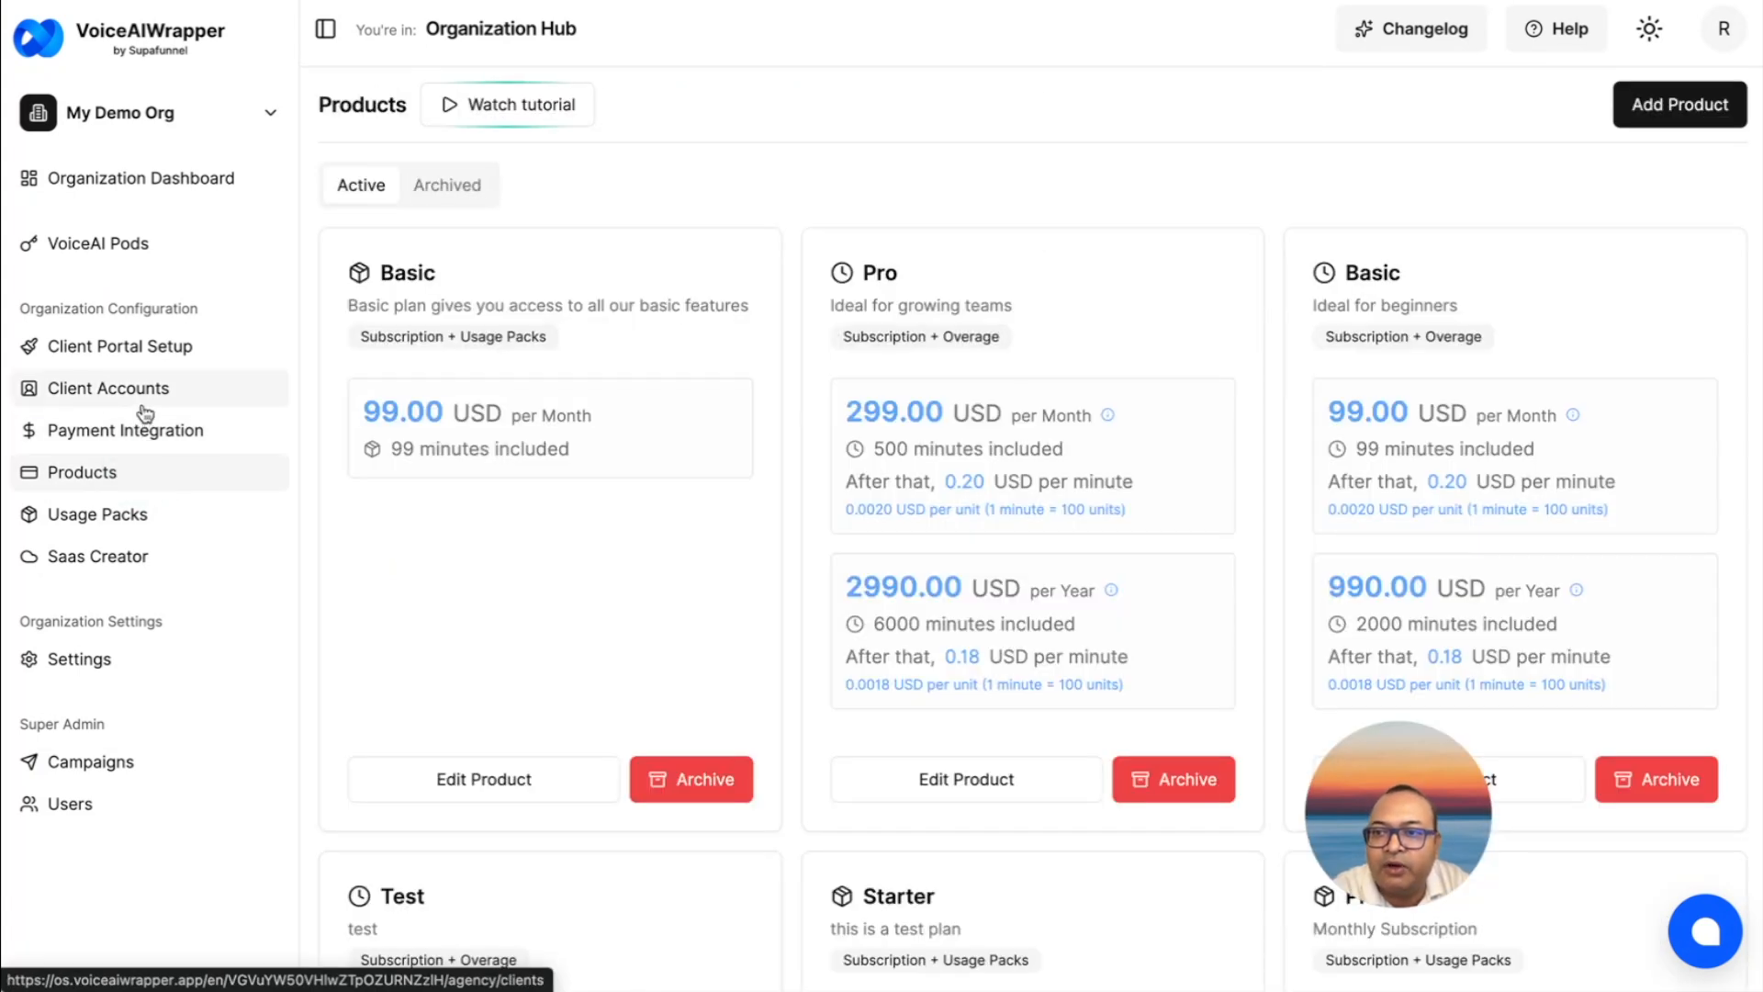
left_click(143, 428)
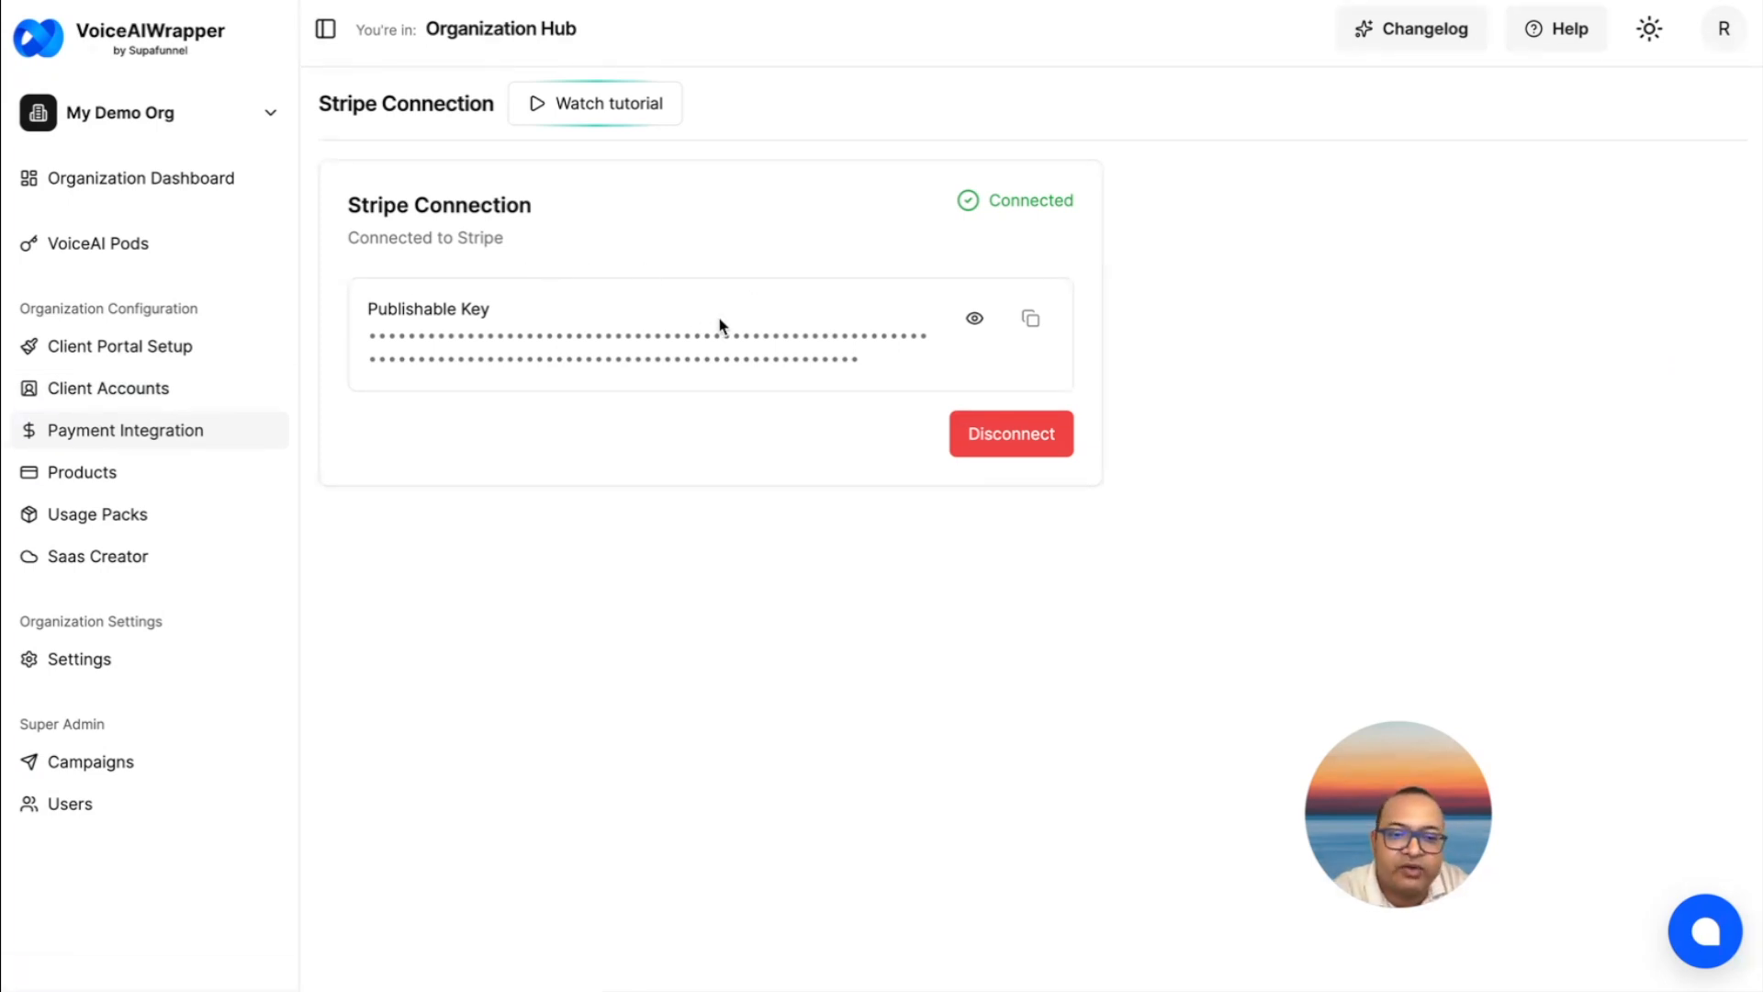
left_click(221, 473)
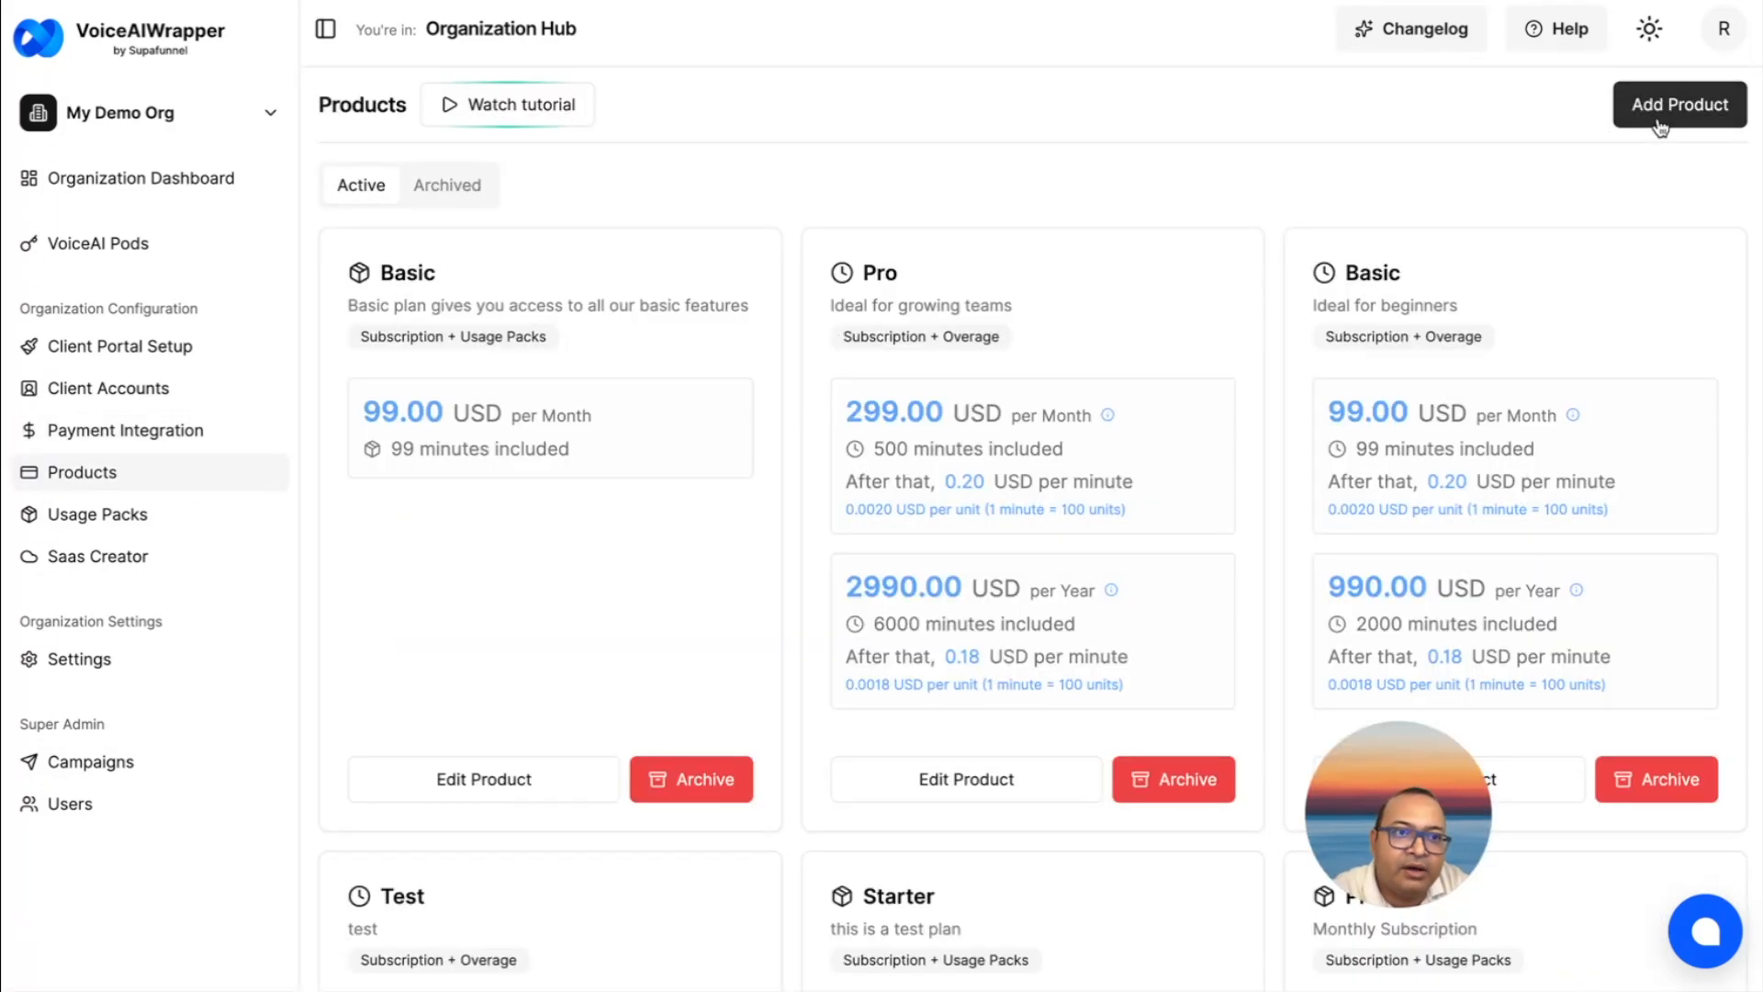
left_click(1664, 108)
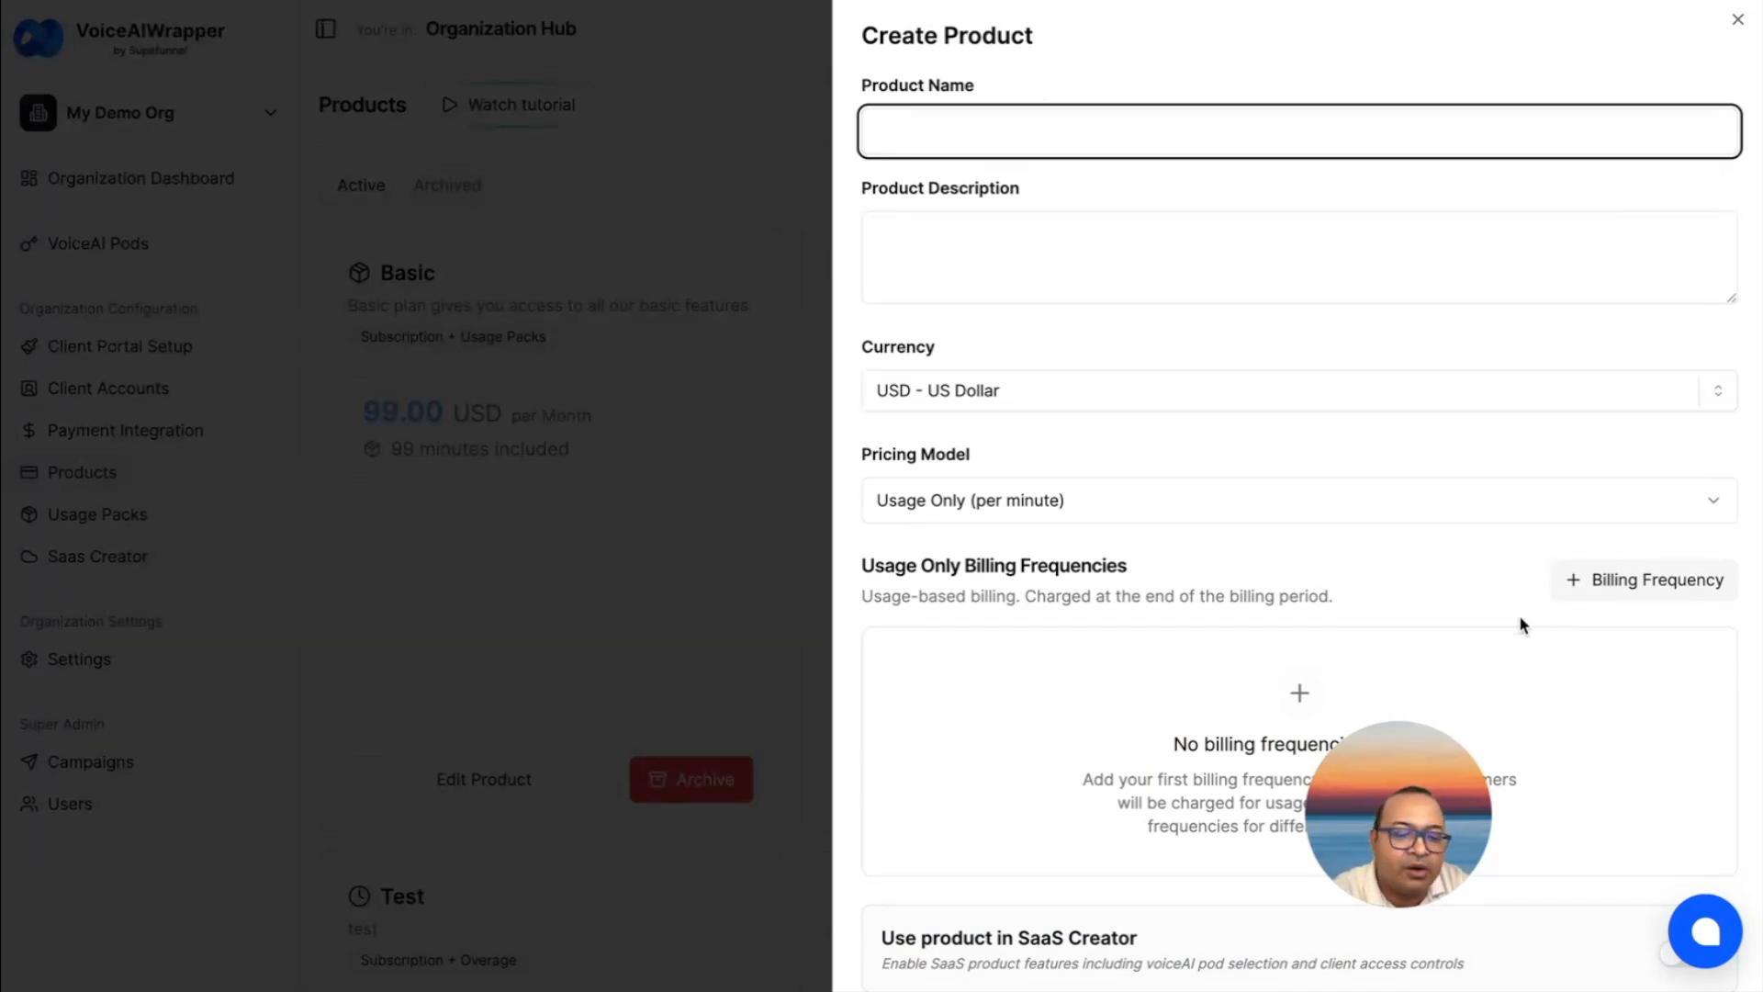
left_click(761, 492)
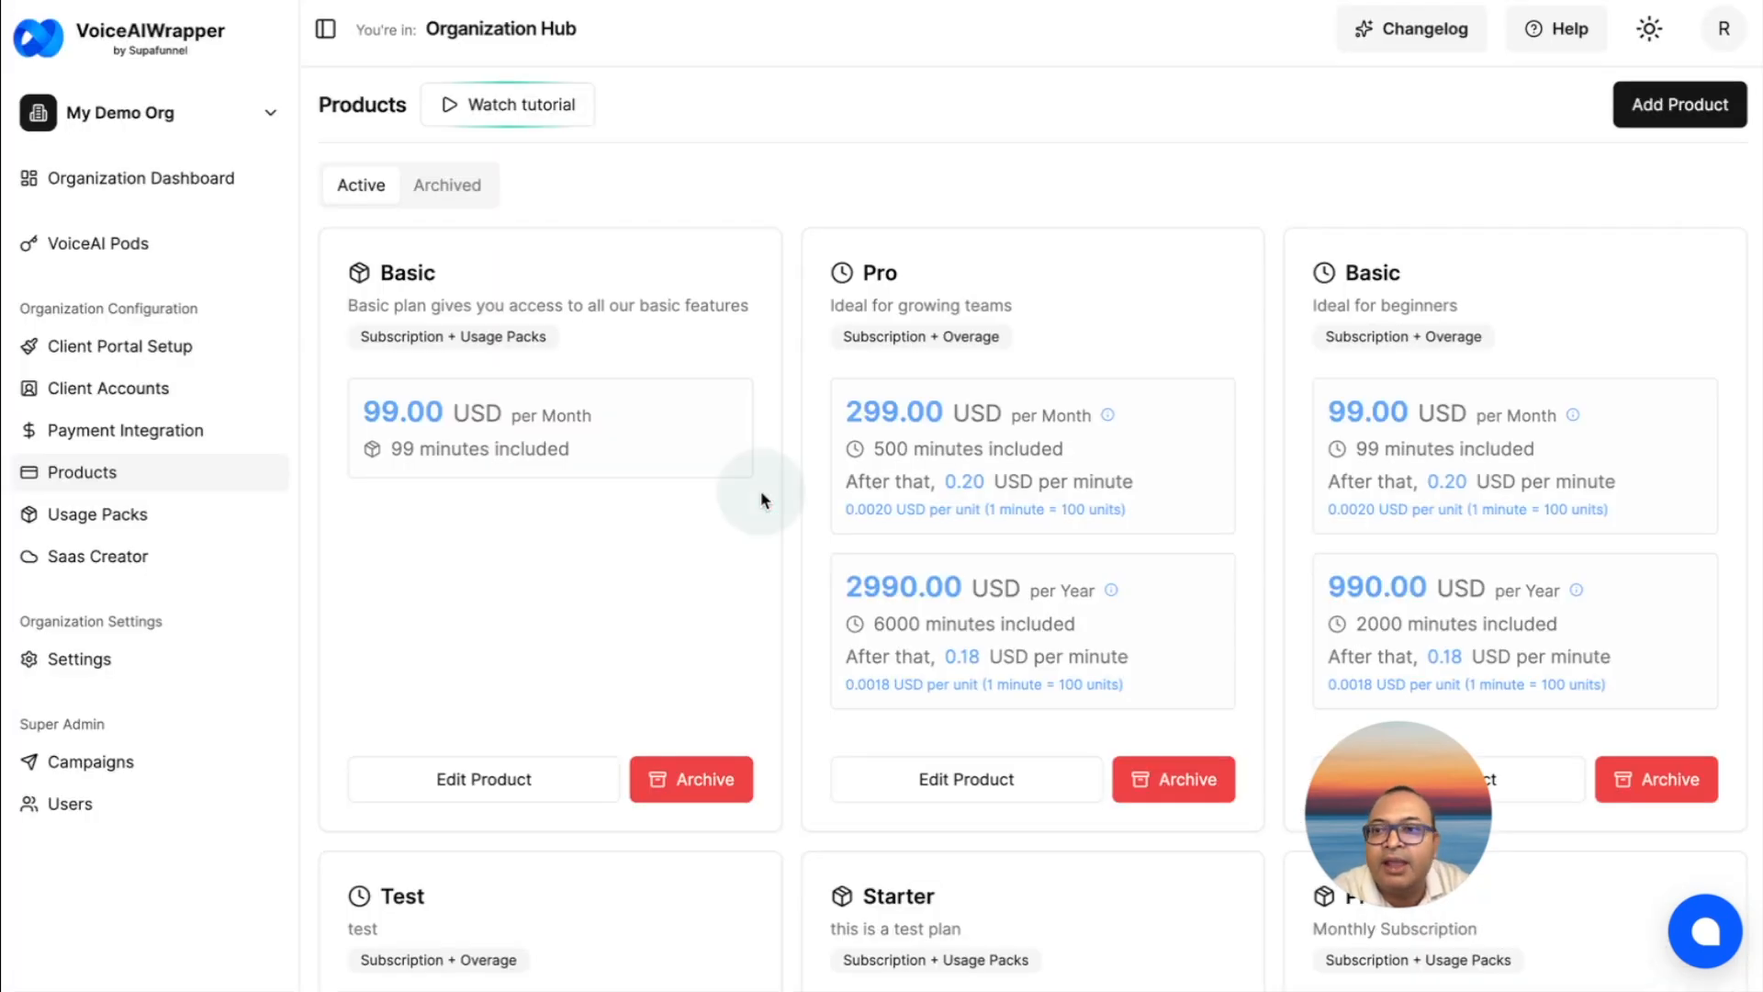
Step: View Client V's current billing subscription and return to the client's user list
left_click(193, 407)
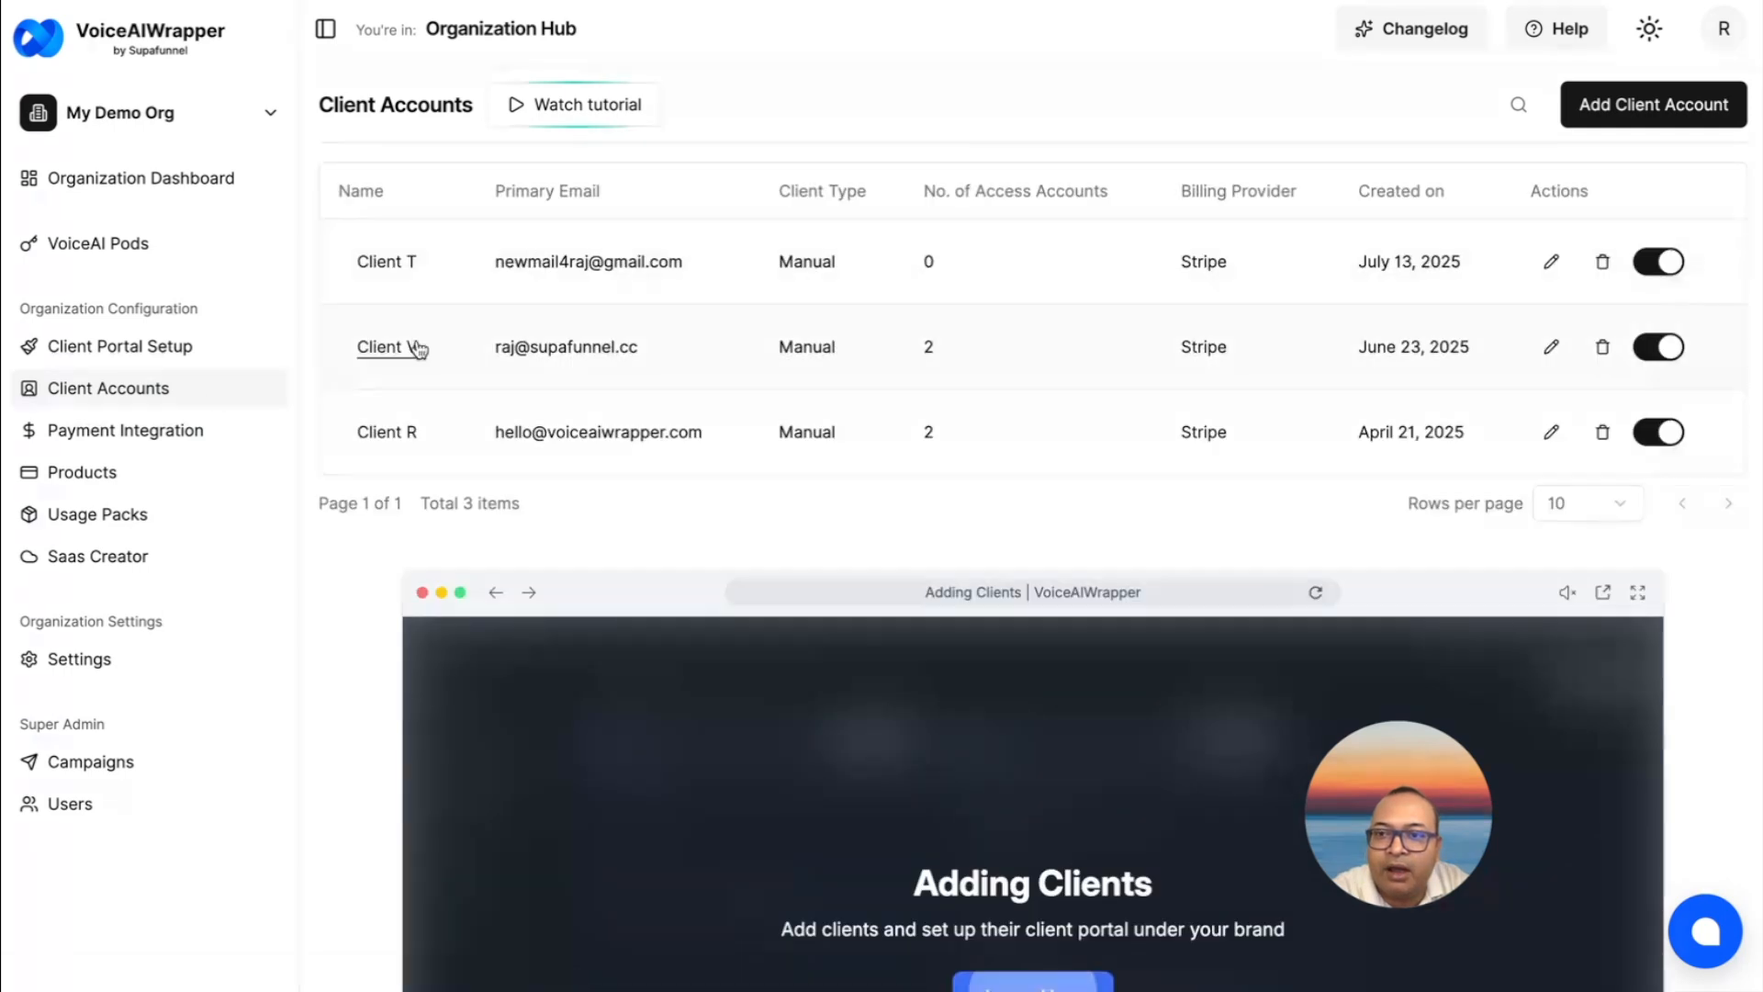
left_click(391, 345)
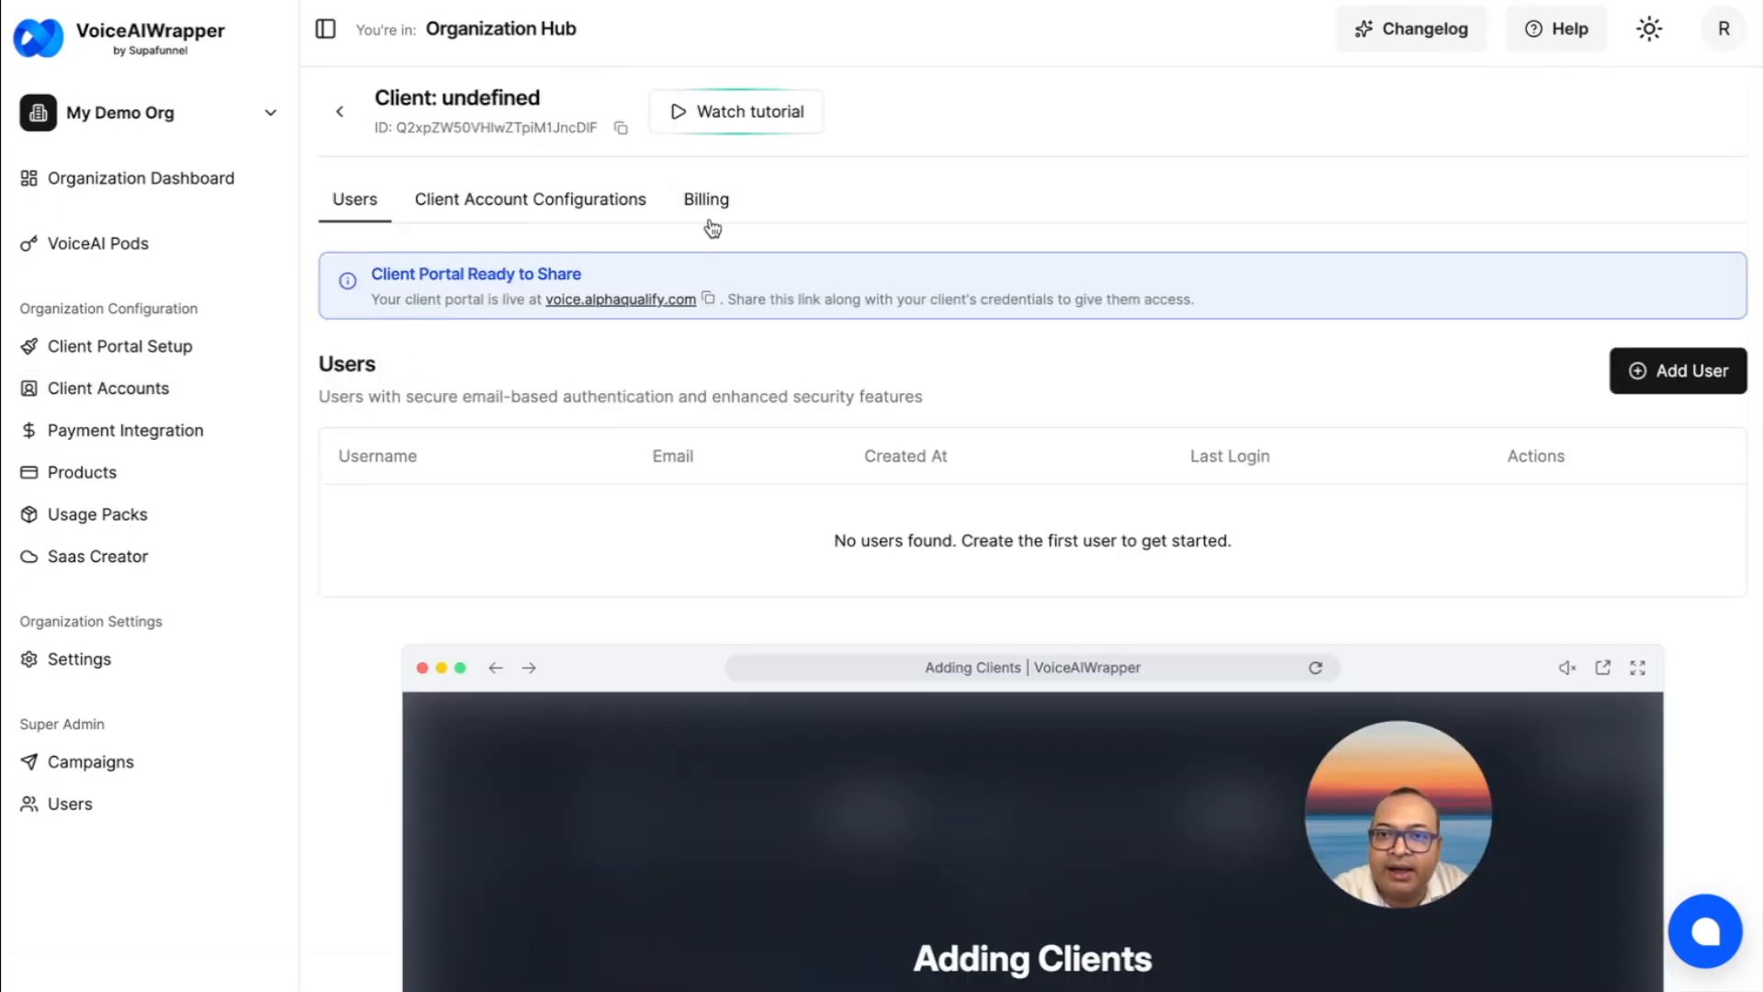
left_click(712, 224)
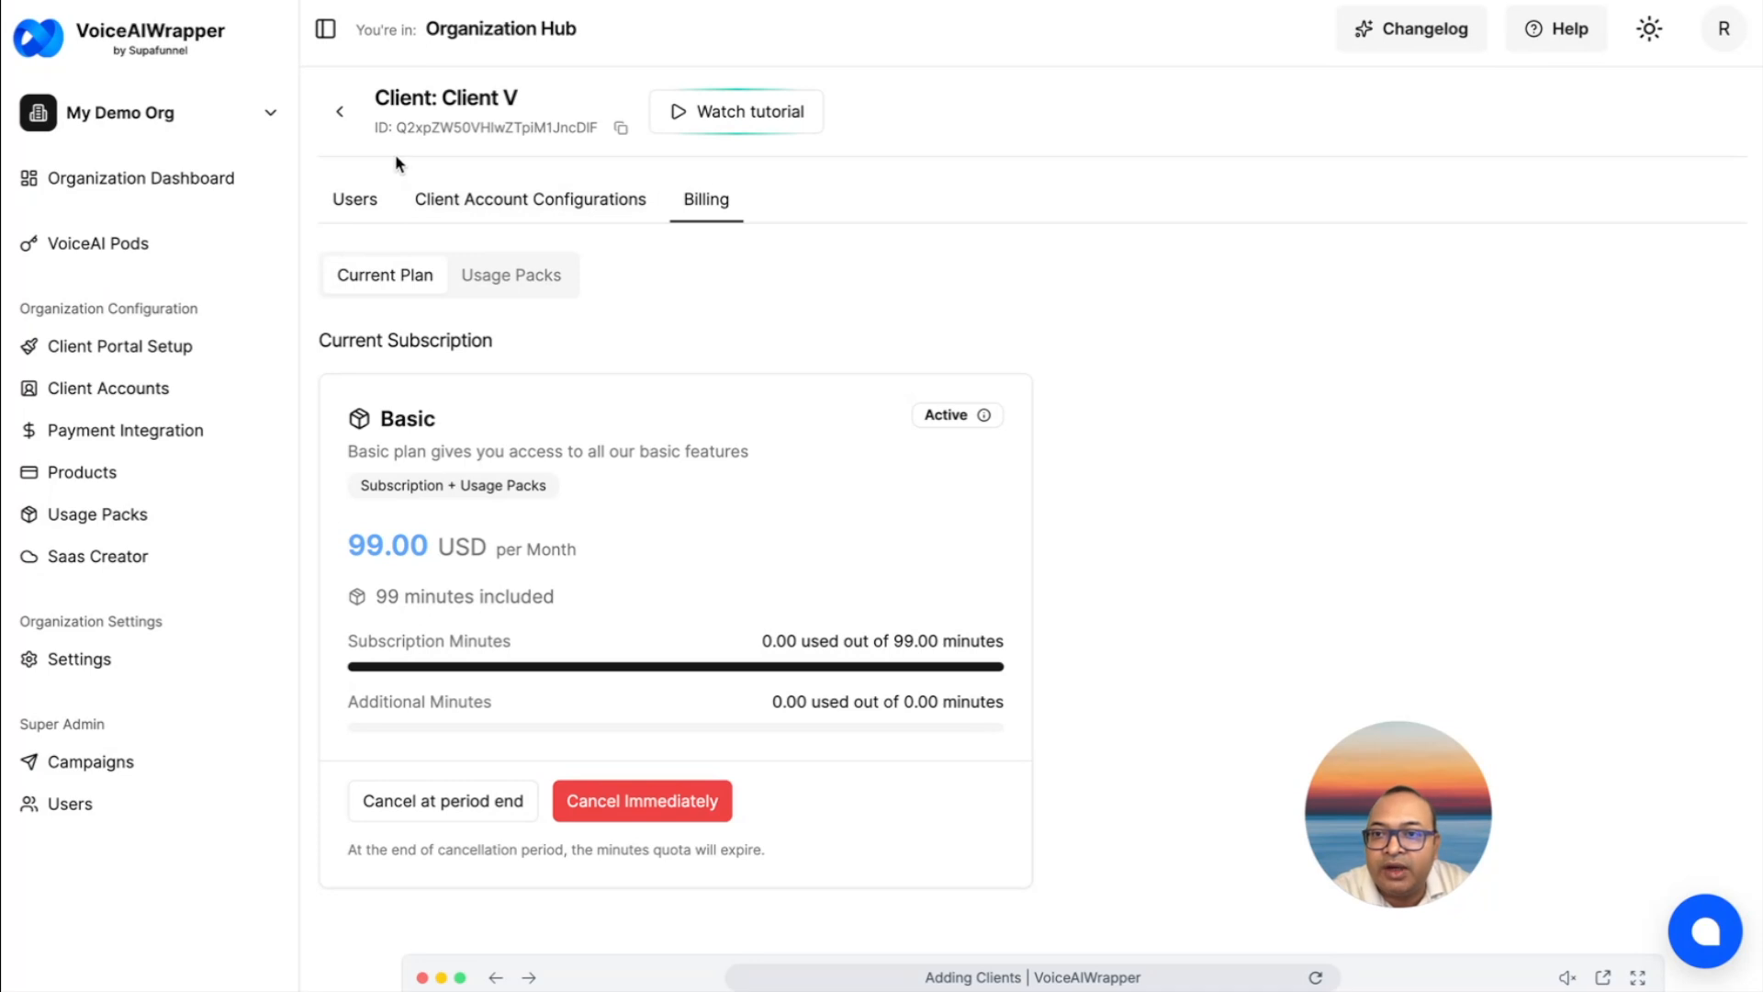
left_click(356, 200)
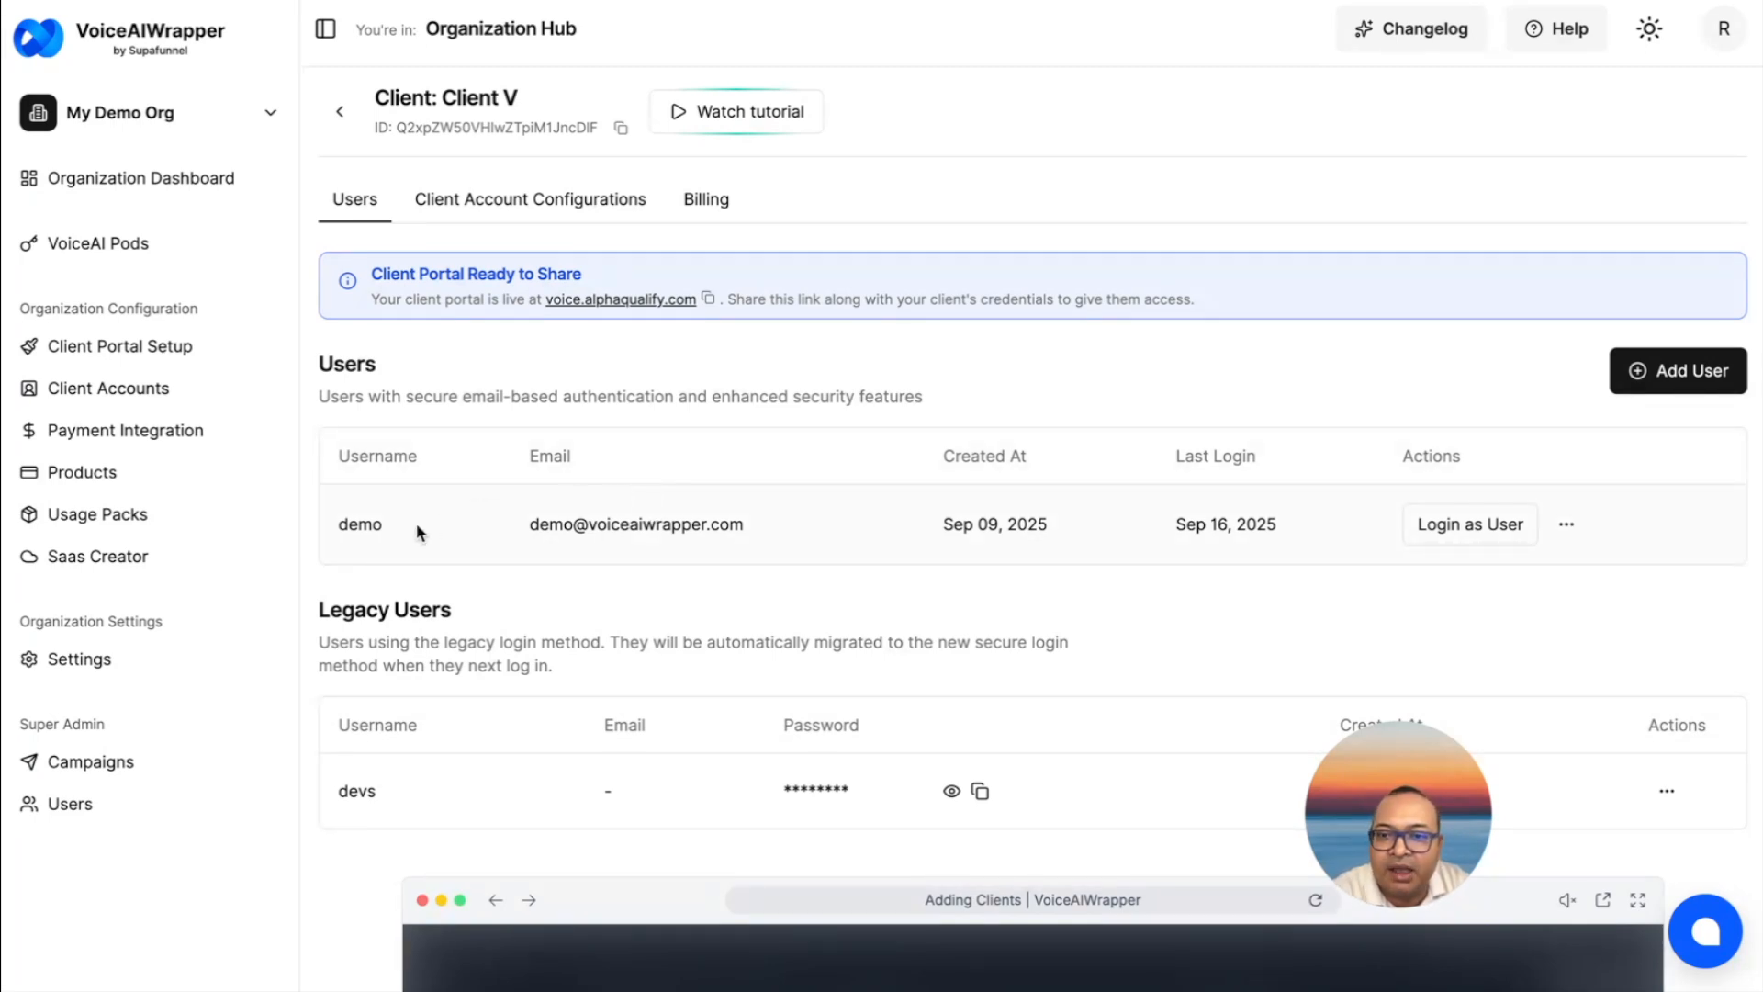
Step: Log in to the client portal as Client V's demo user, open the AI Assistant and view the organization's Support Widget configuration
left_click(1488, 537)
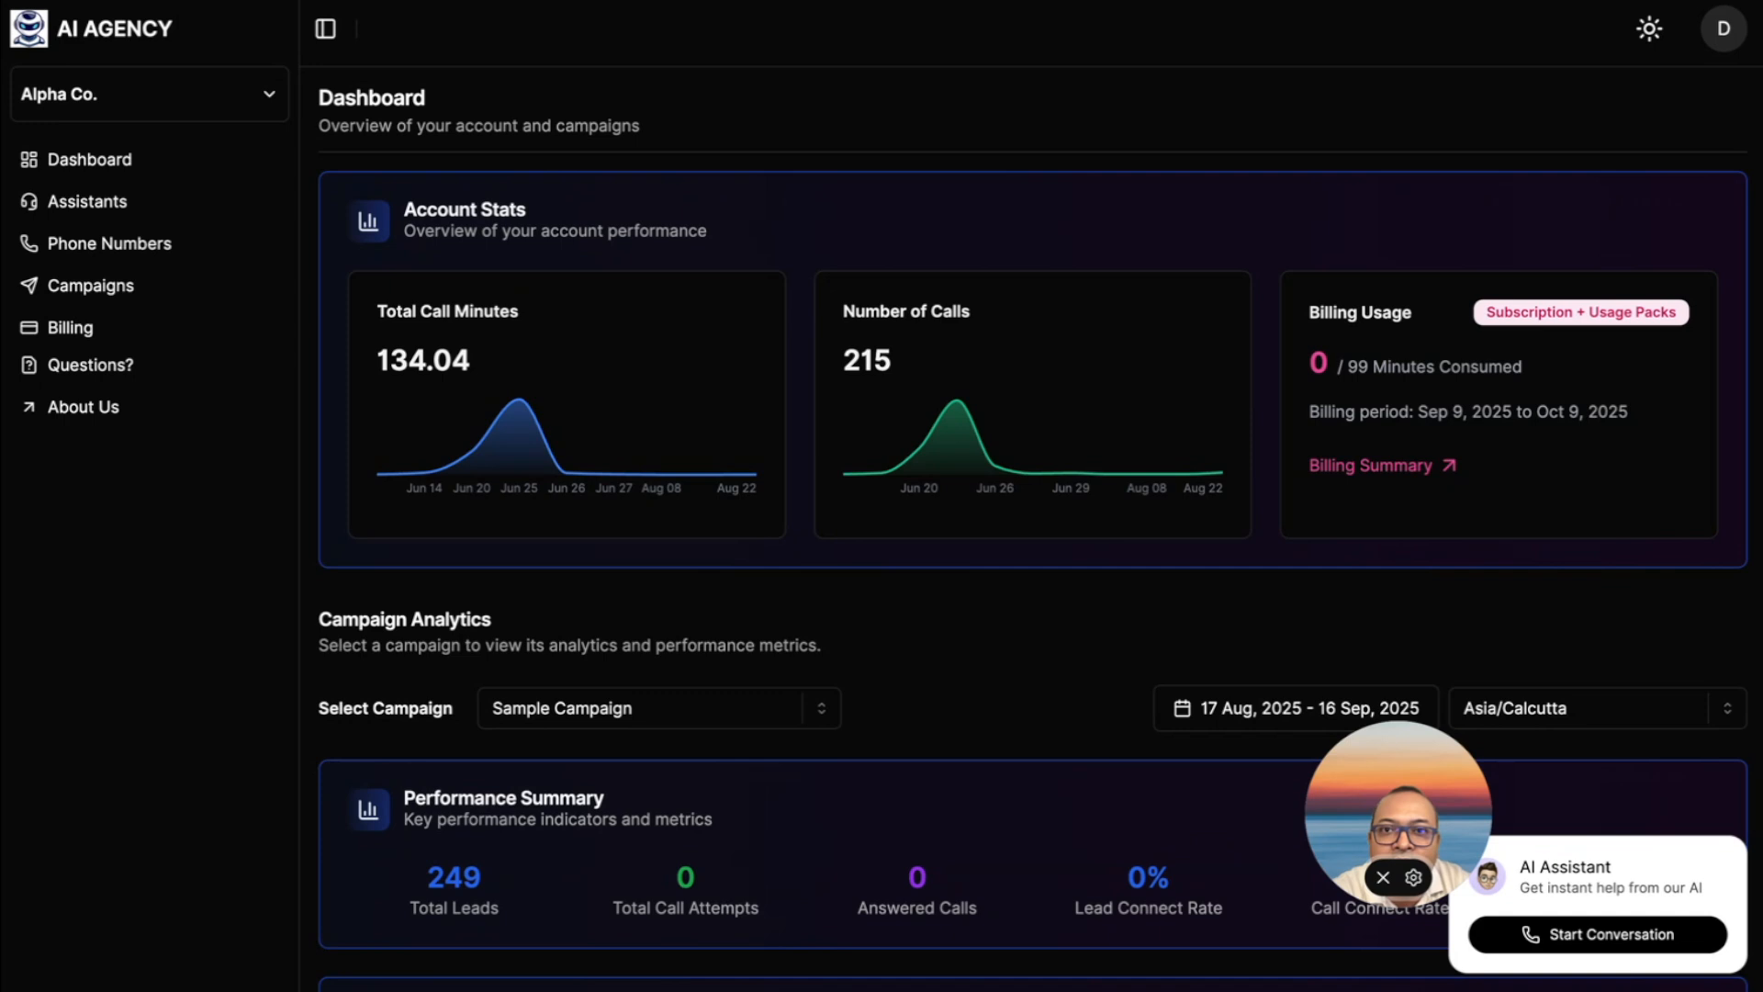
left_click(1586, 943)
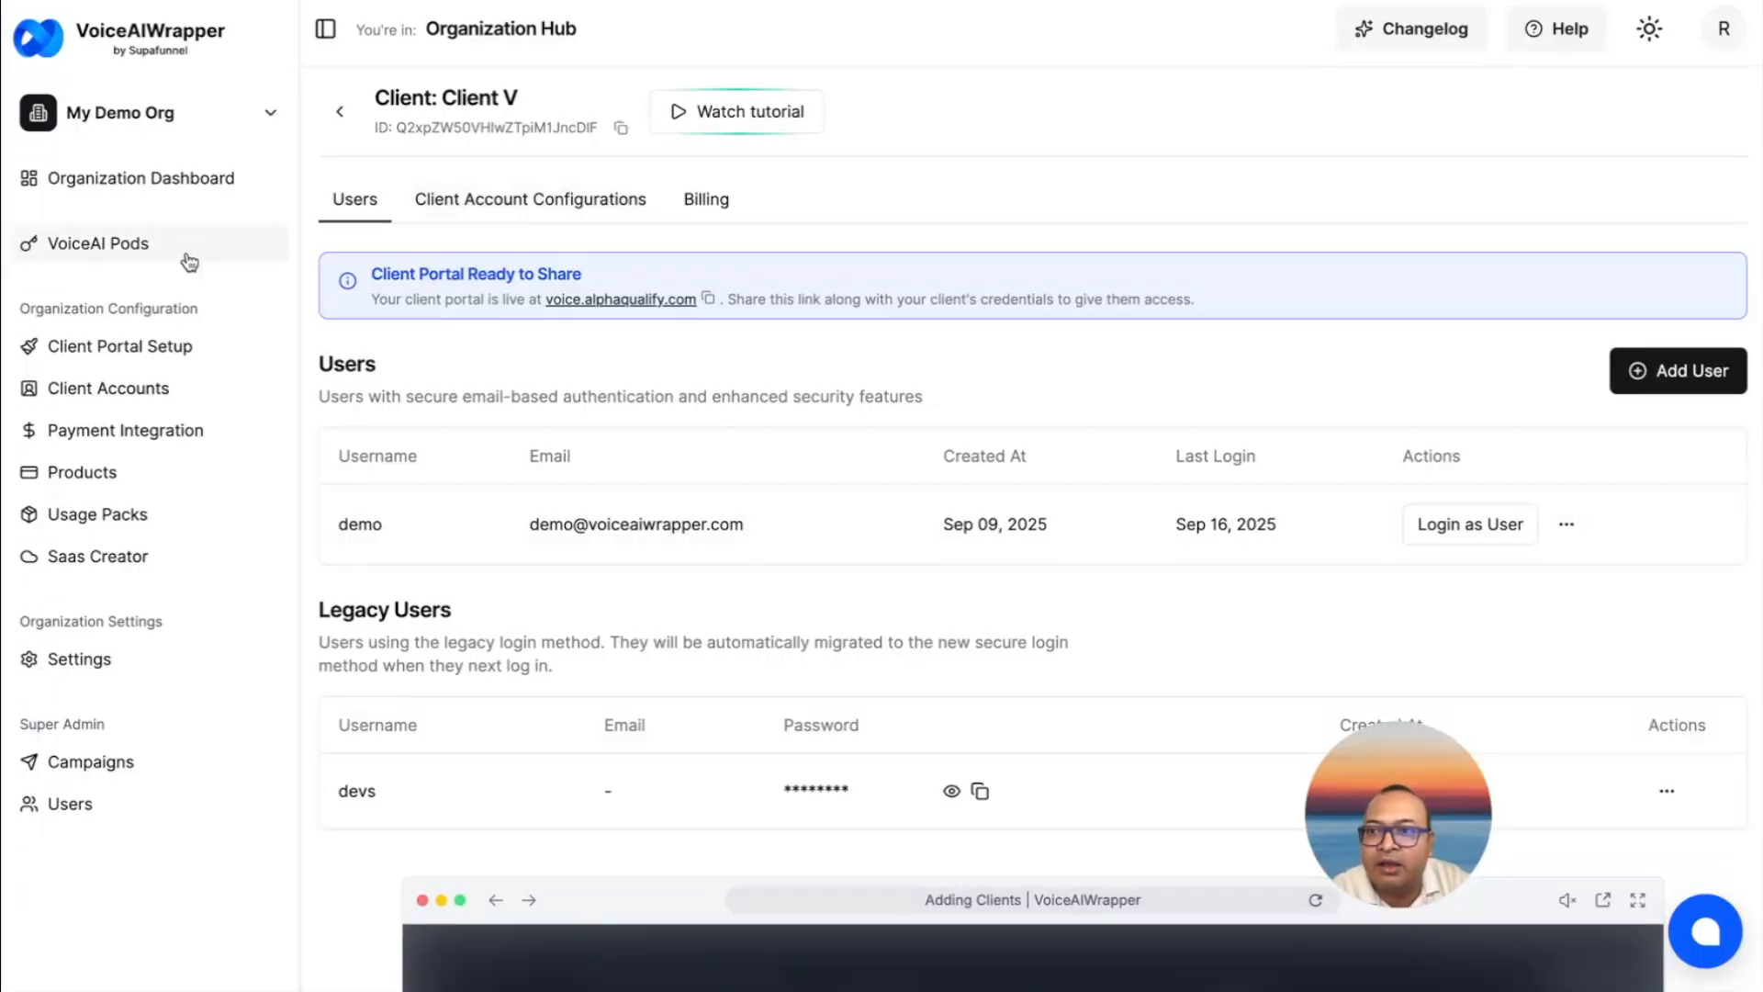
left_click(141, 363)
left_click(661, 183)
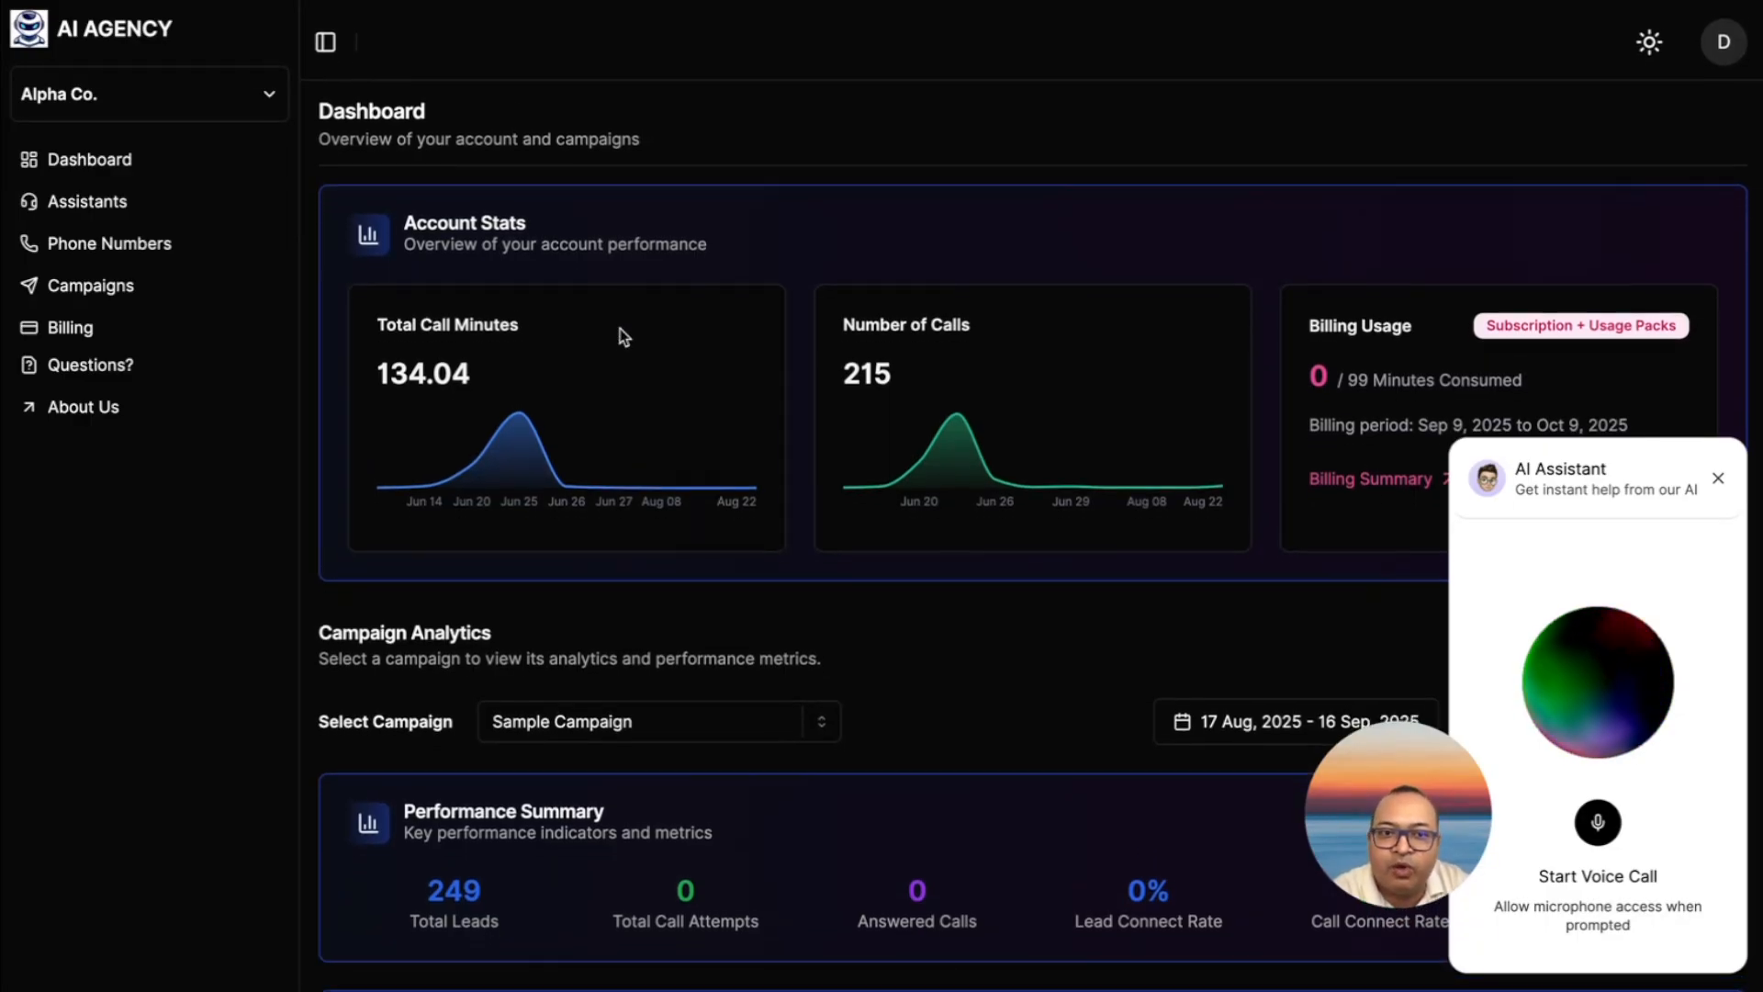
Step: Look through the client portal's dashboard and assistants, and examine the analytics of Sample Campaign
scroll(618, 334, "down", 3)
left_click(135, 211)
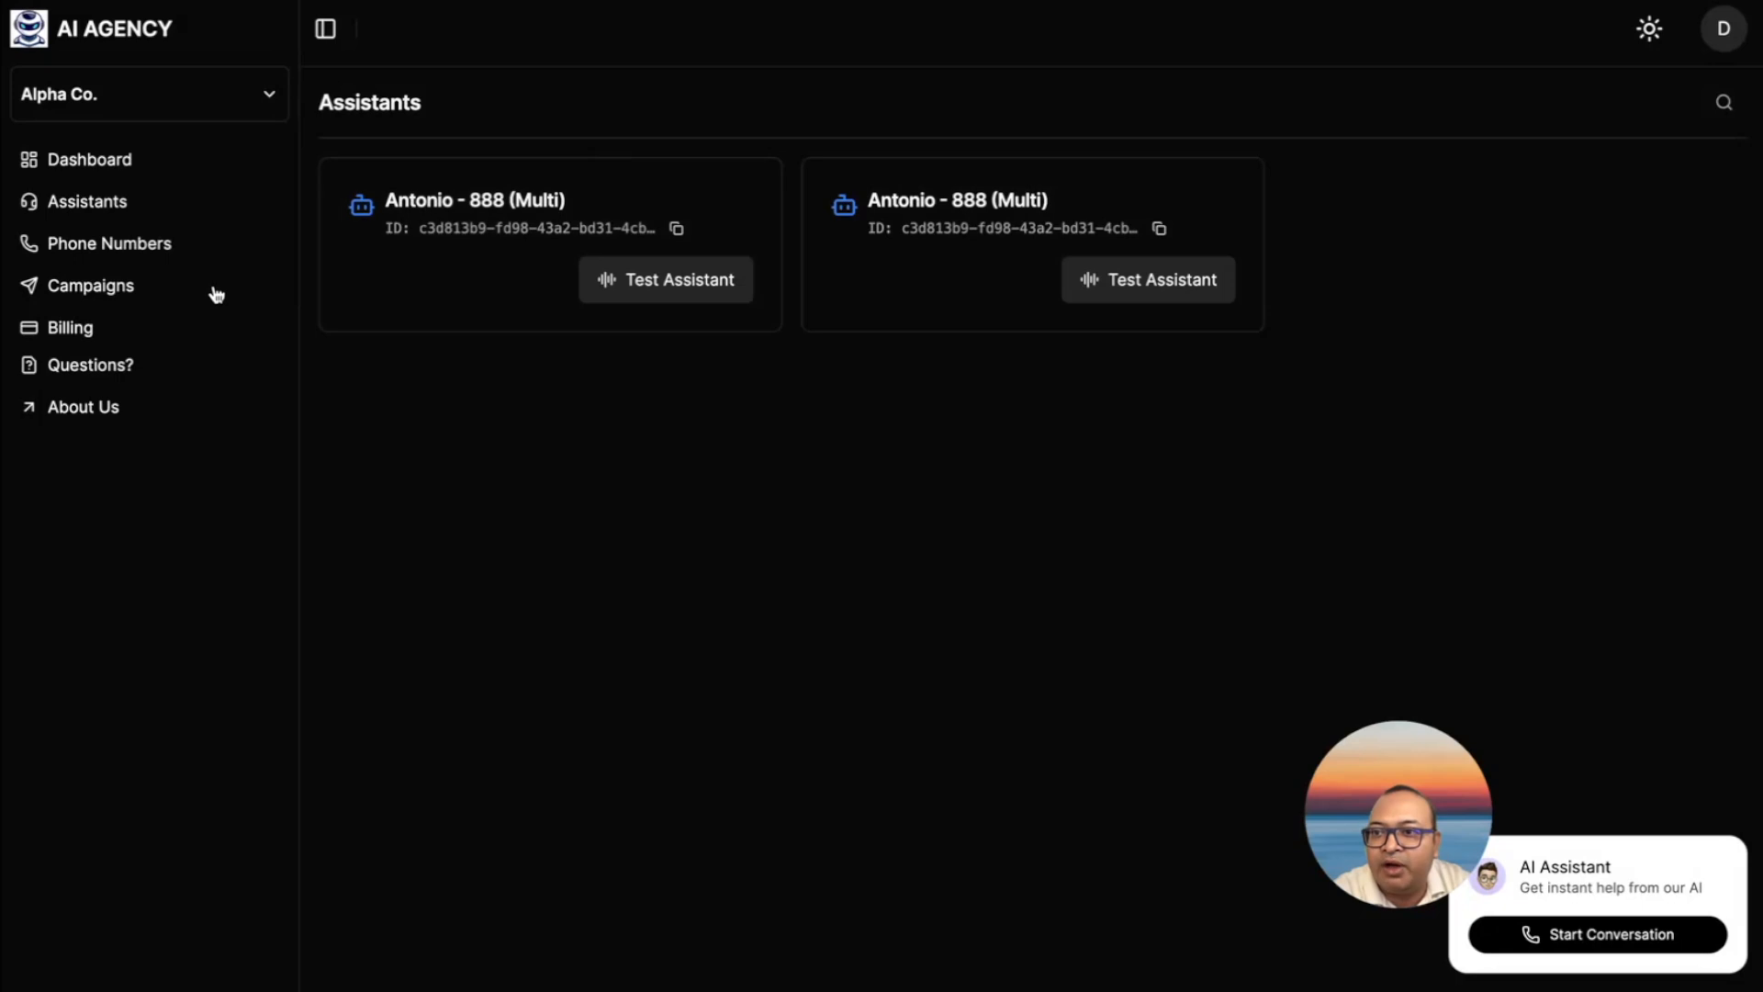
left_click(99, 290)
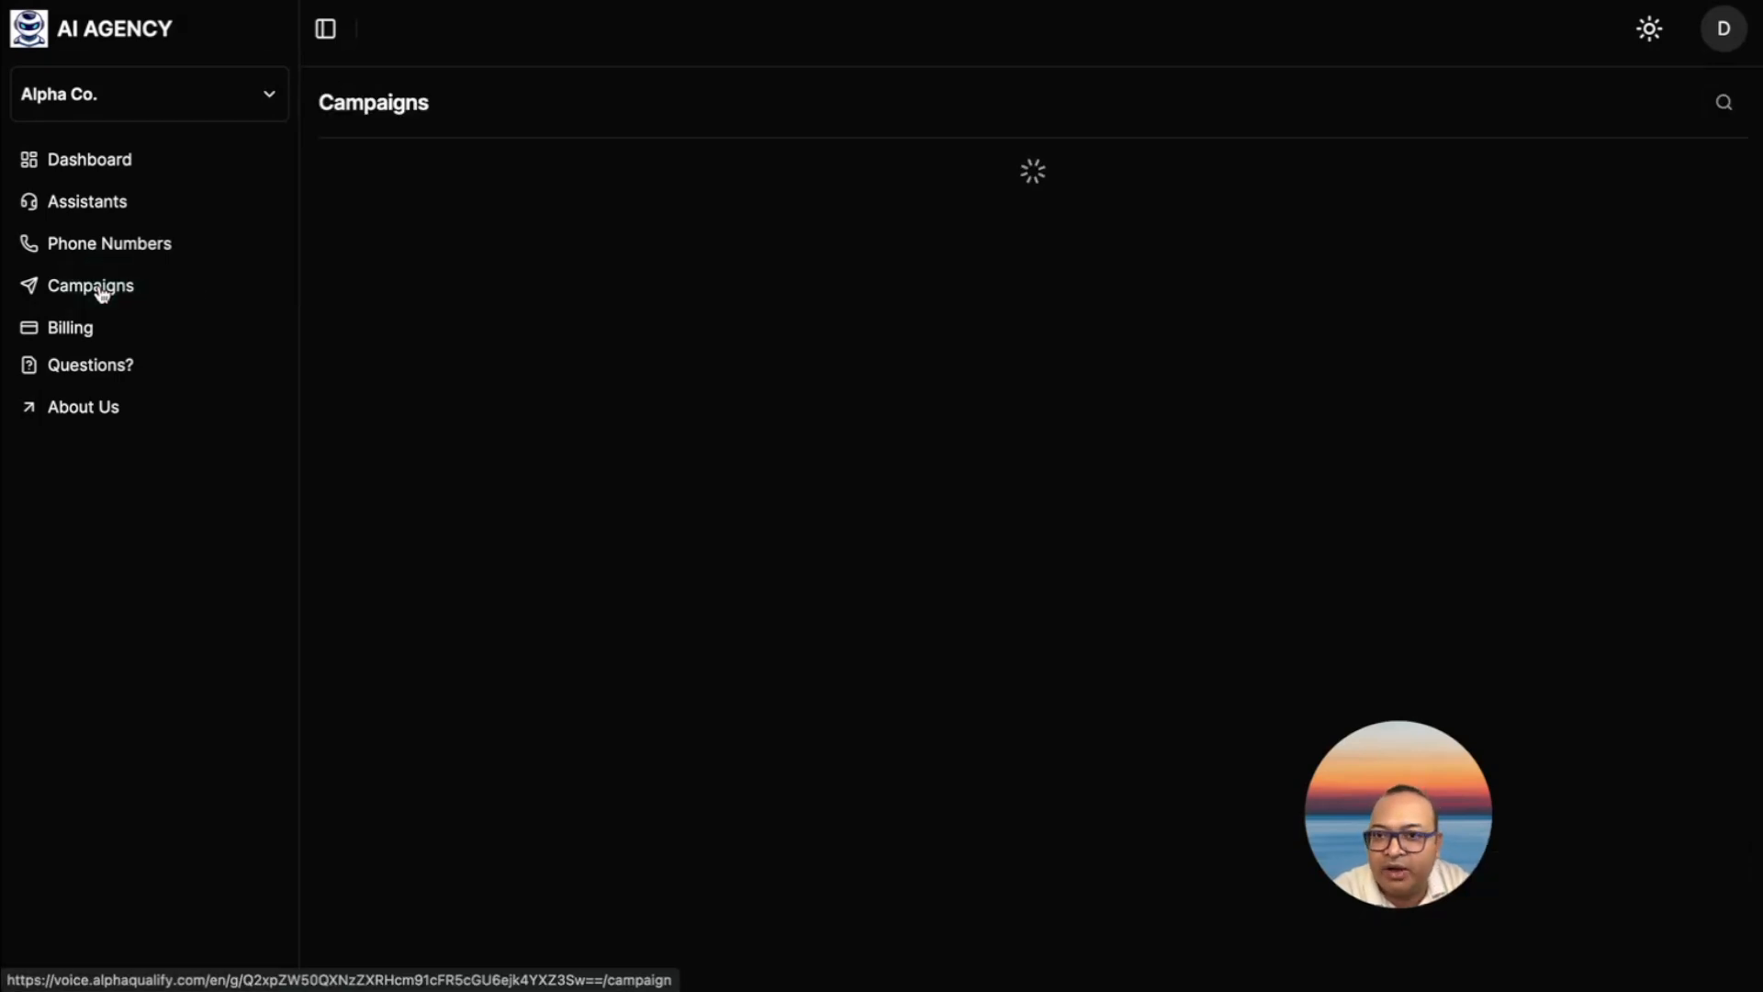
left_click(401, 269)
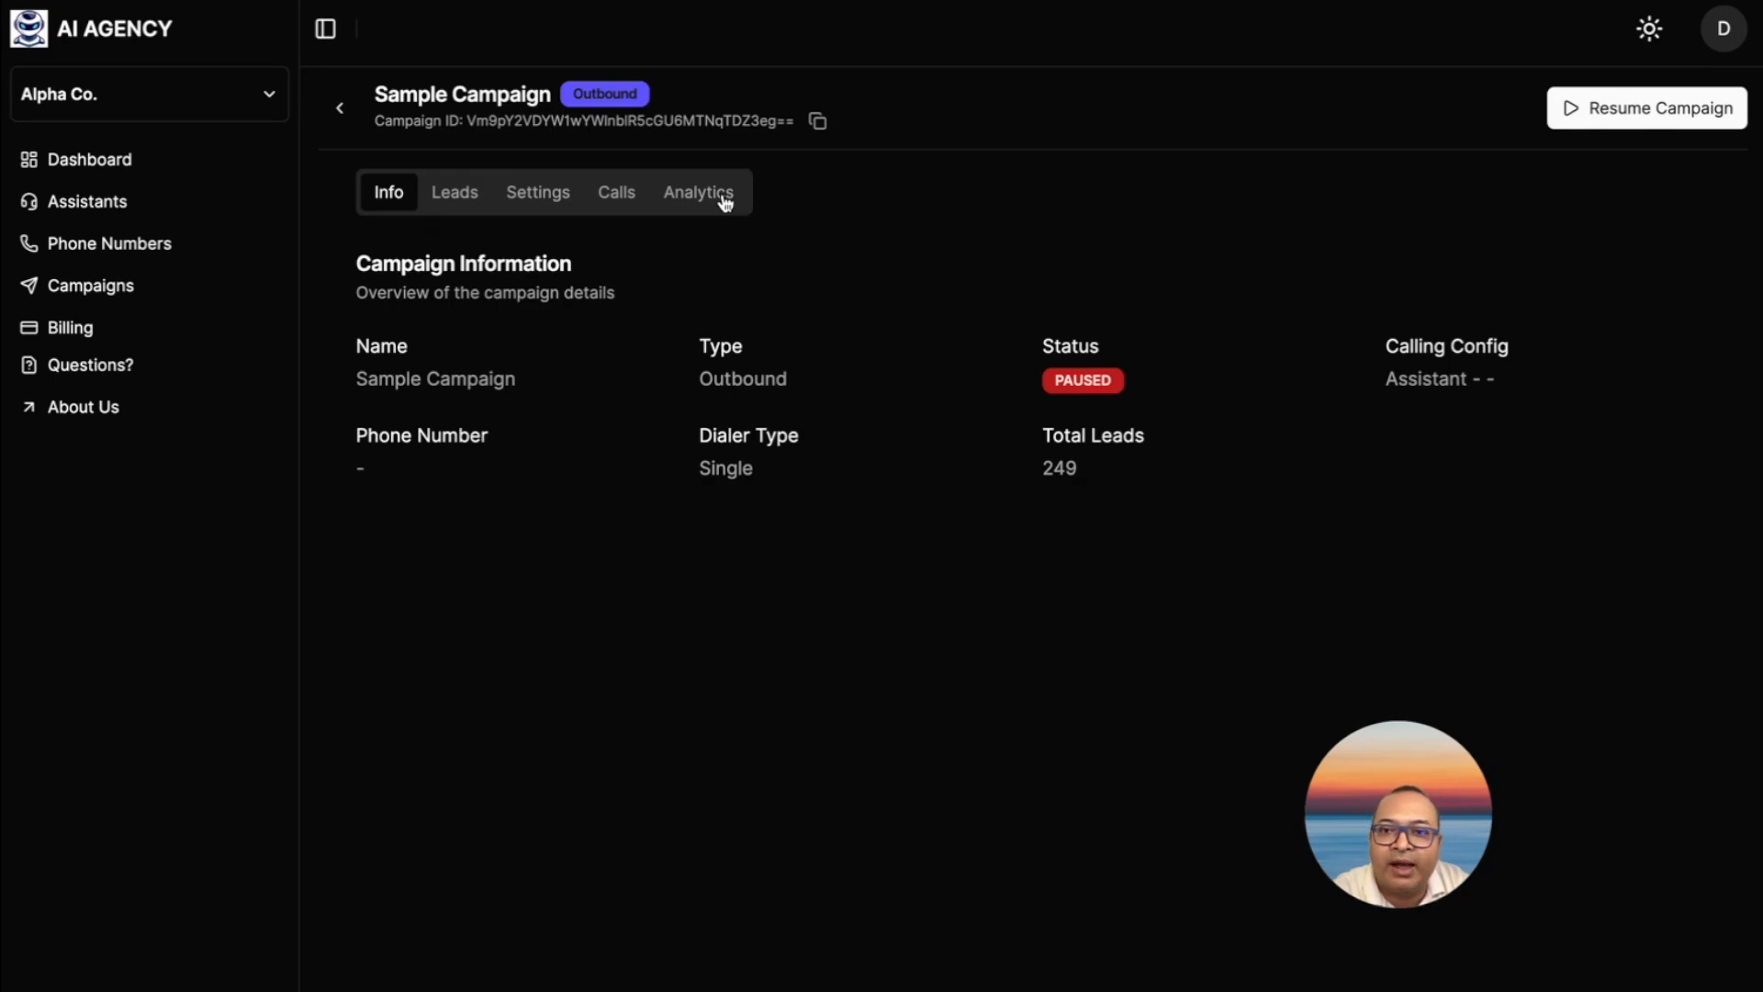
left_click(725, 202)
scroll(797, 328, "down", 5)
scroll(800, 328, "up", 5)
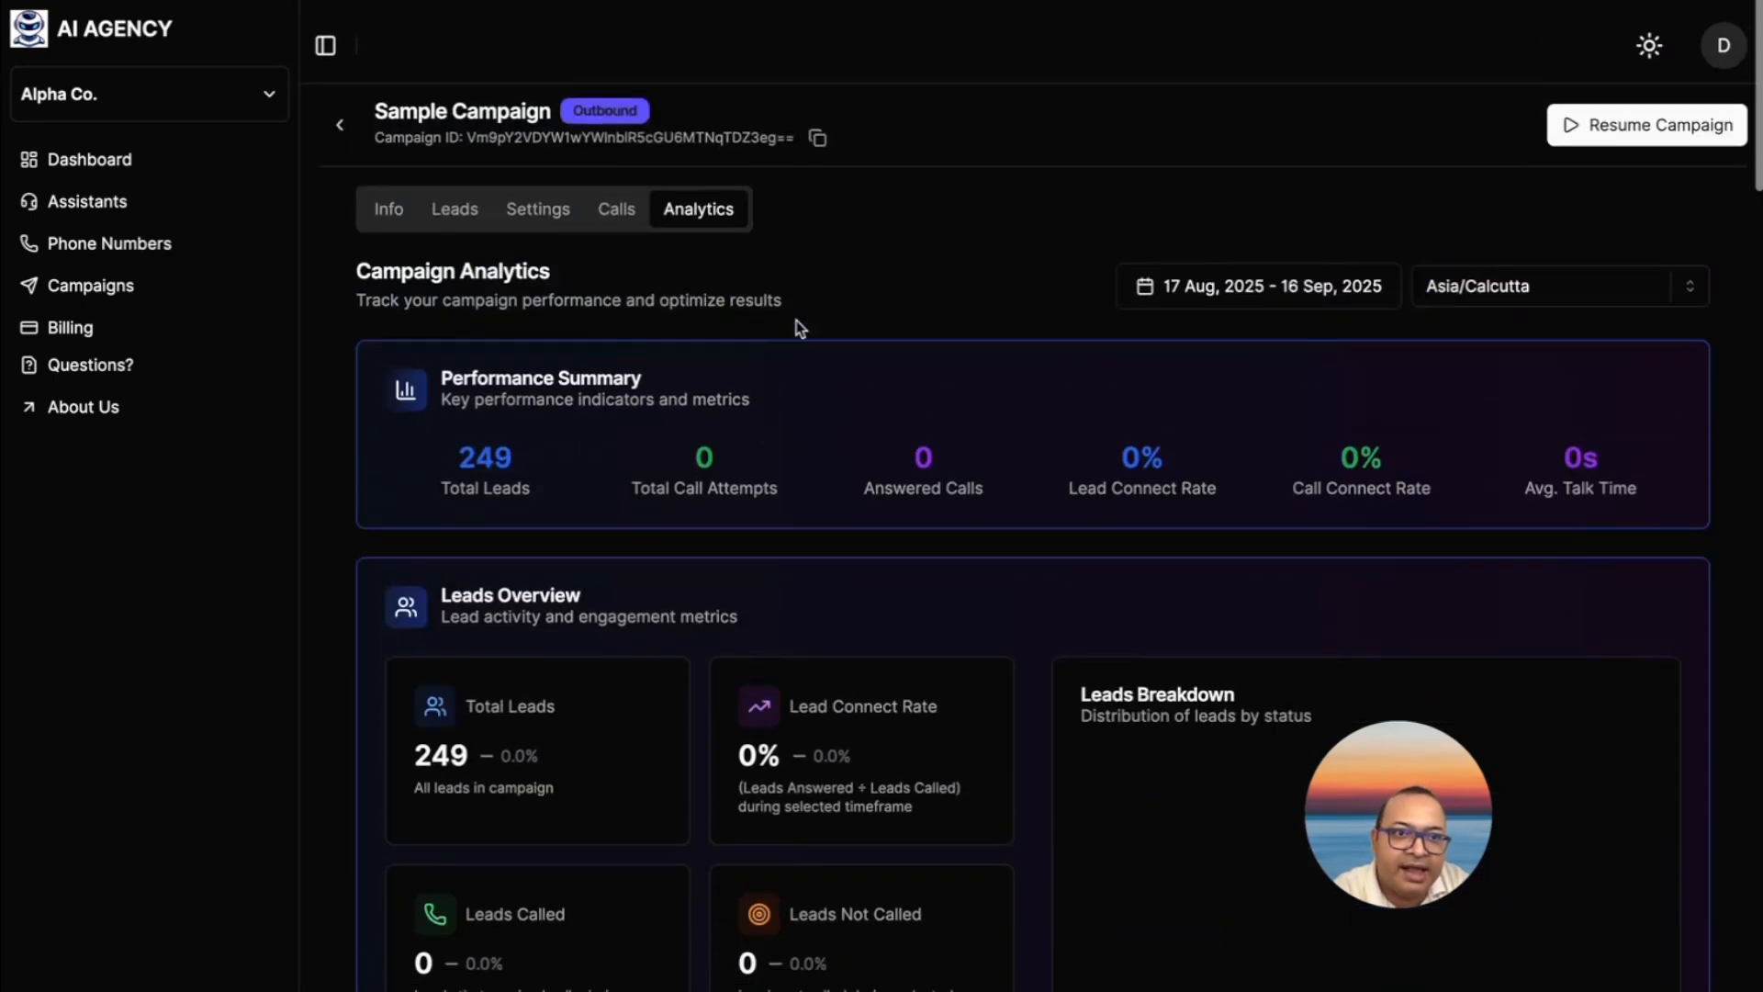
scroll(799, 328, "up", 3)
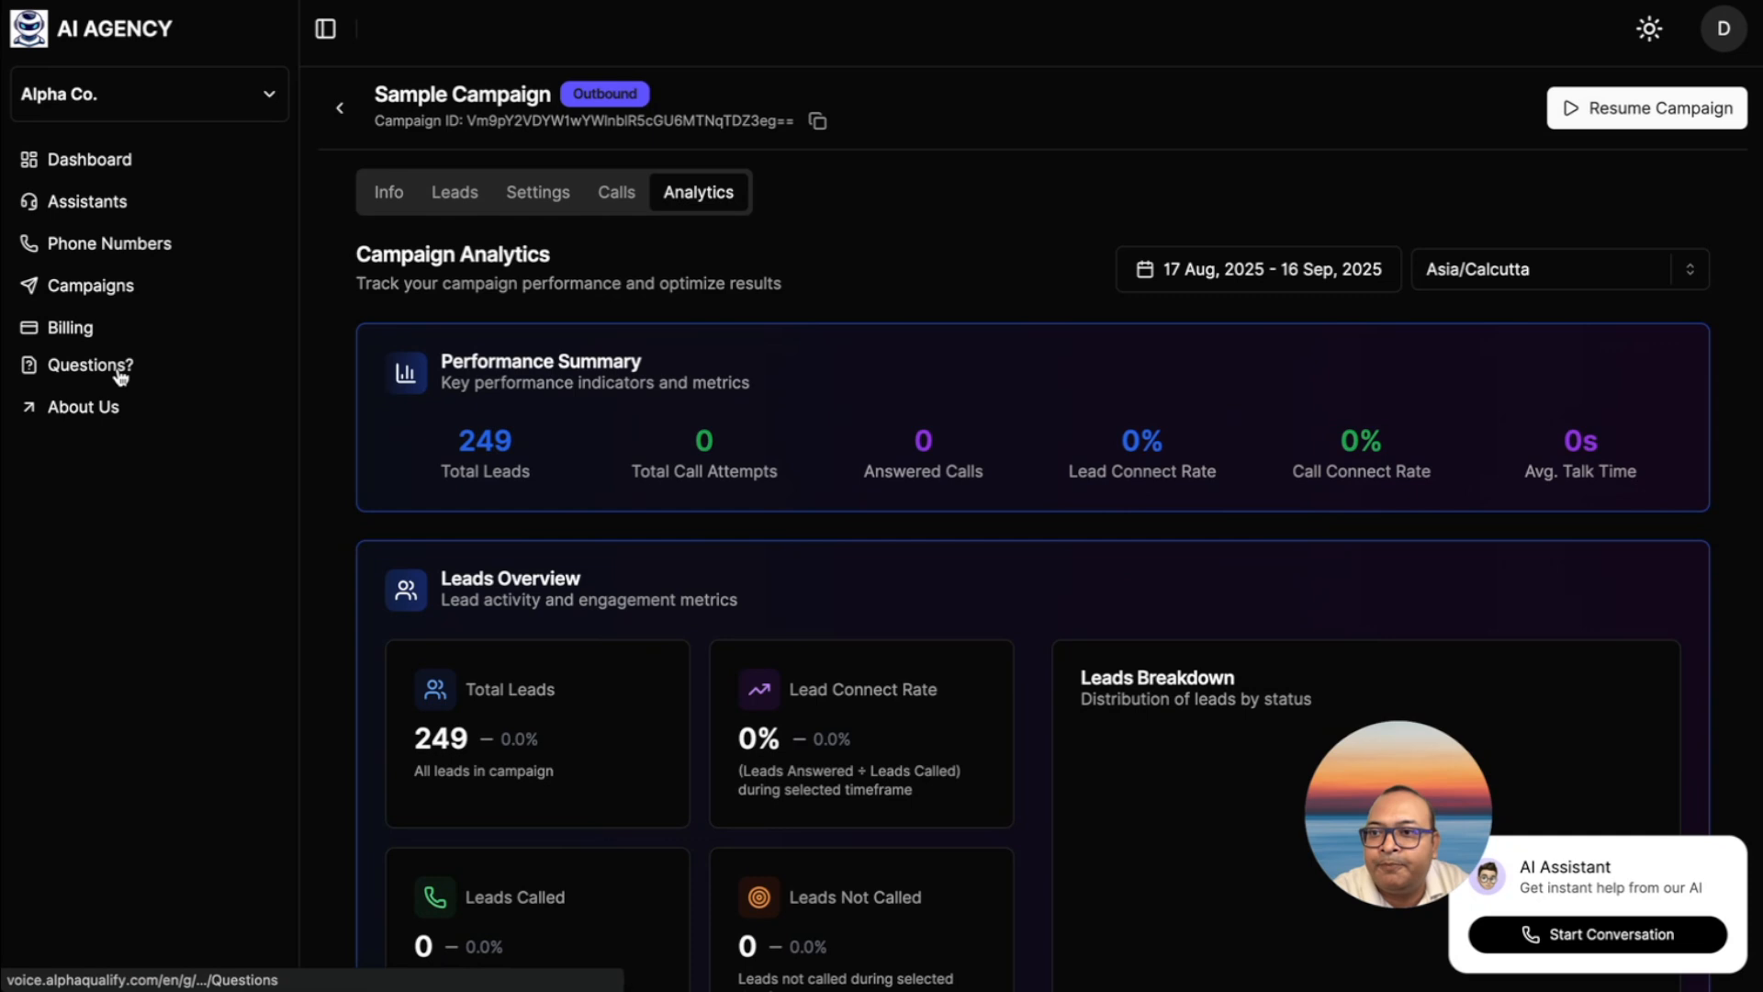
Step: View the current subscription and available usage packs on the client portal's billing page
left_click(101, 341)
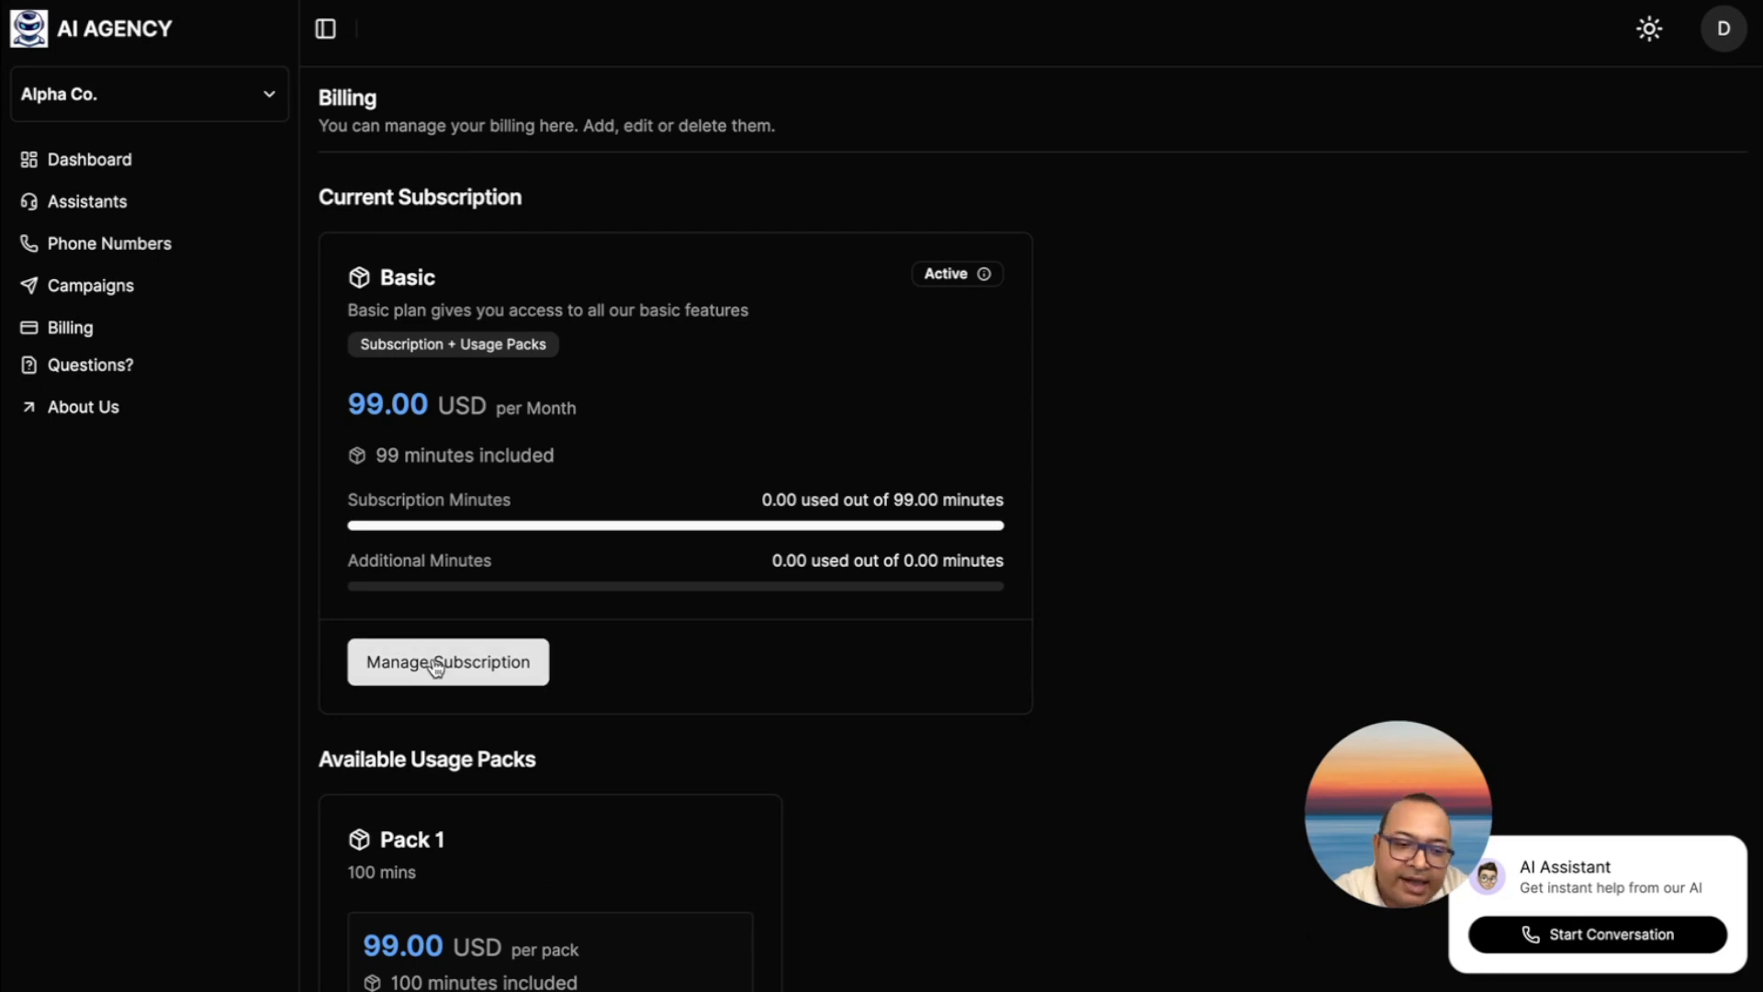
scroll(633, 572, "down", 2)
scroll(603, 742, "up", 2)
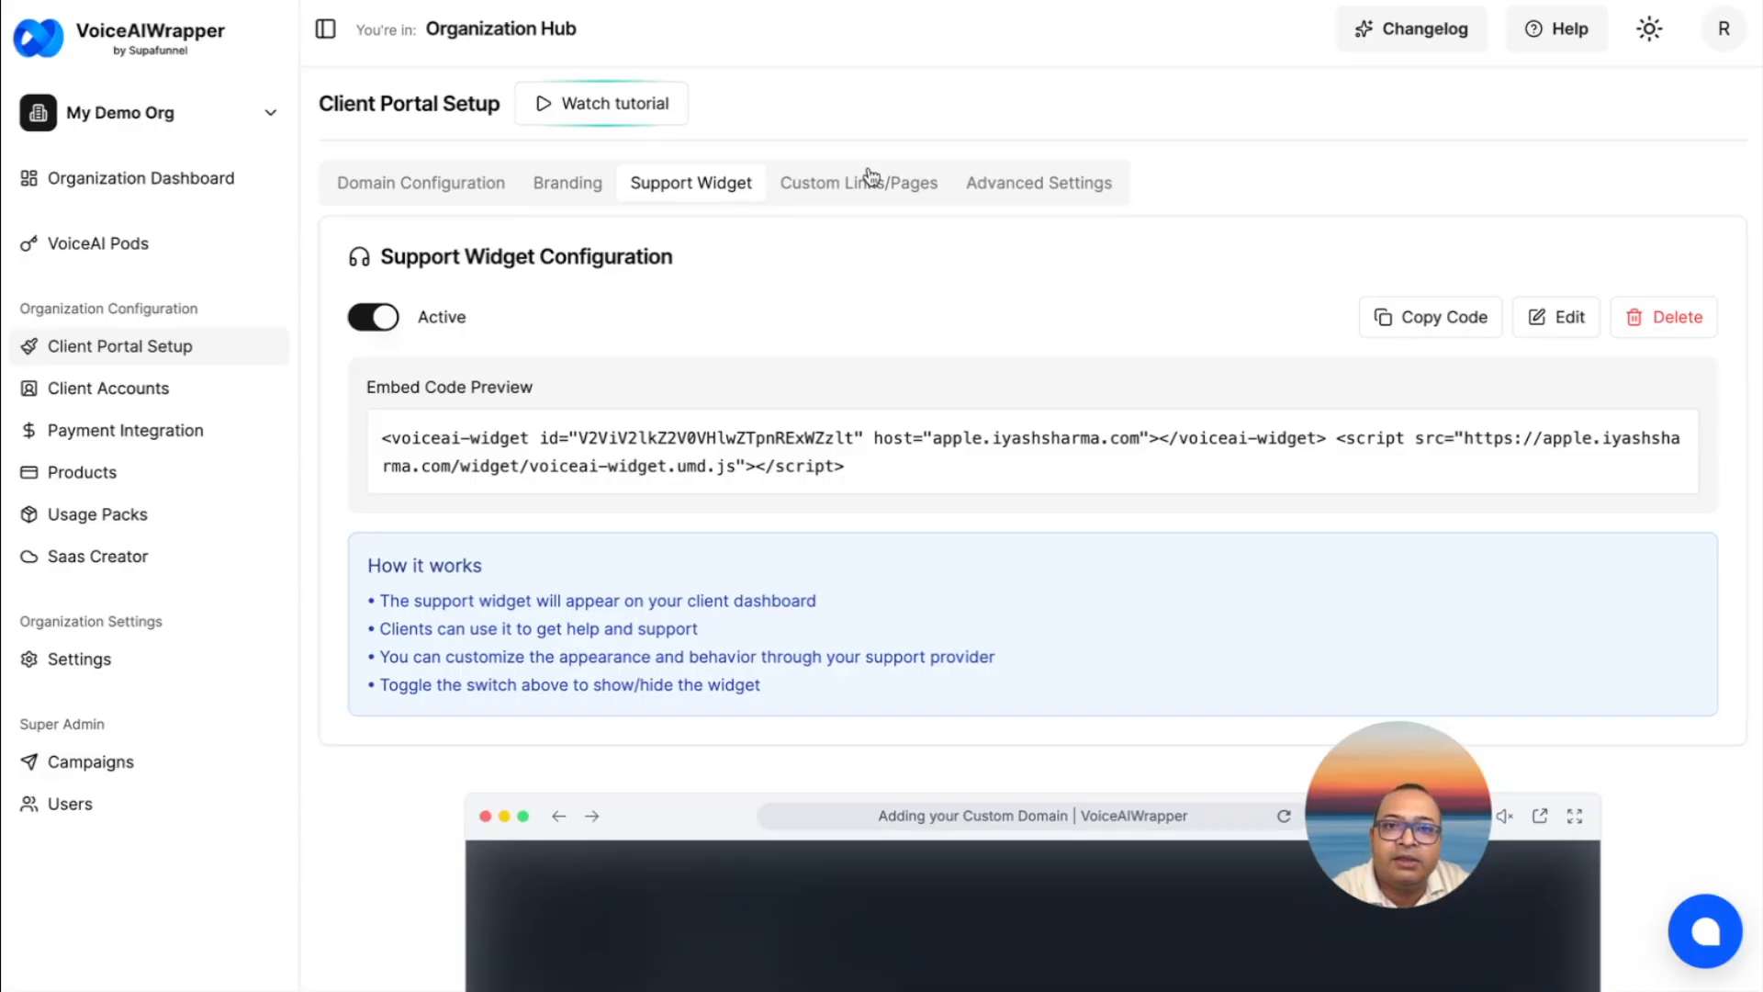
Step: Open the Custom Links/Pages setup and look through the matching Questions? page in the client portal
left_click(871, 176)
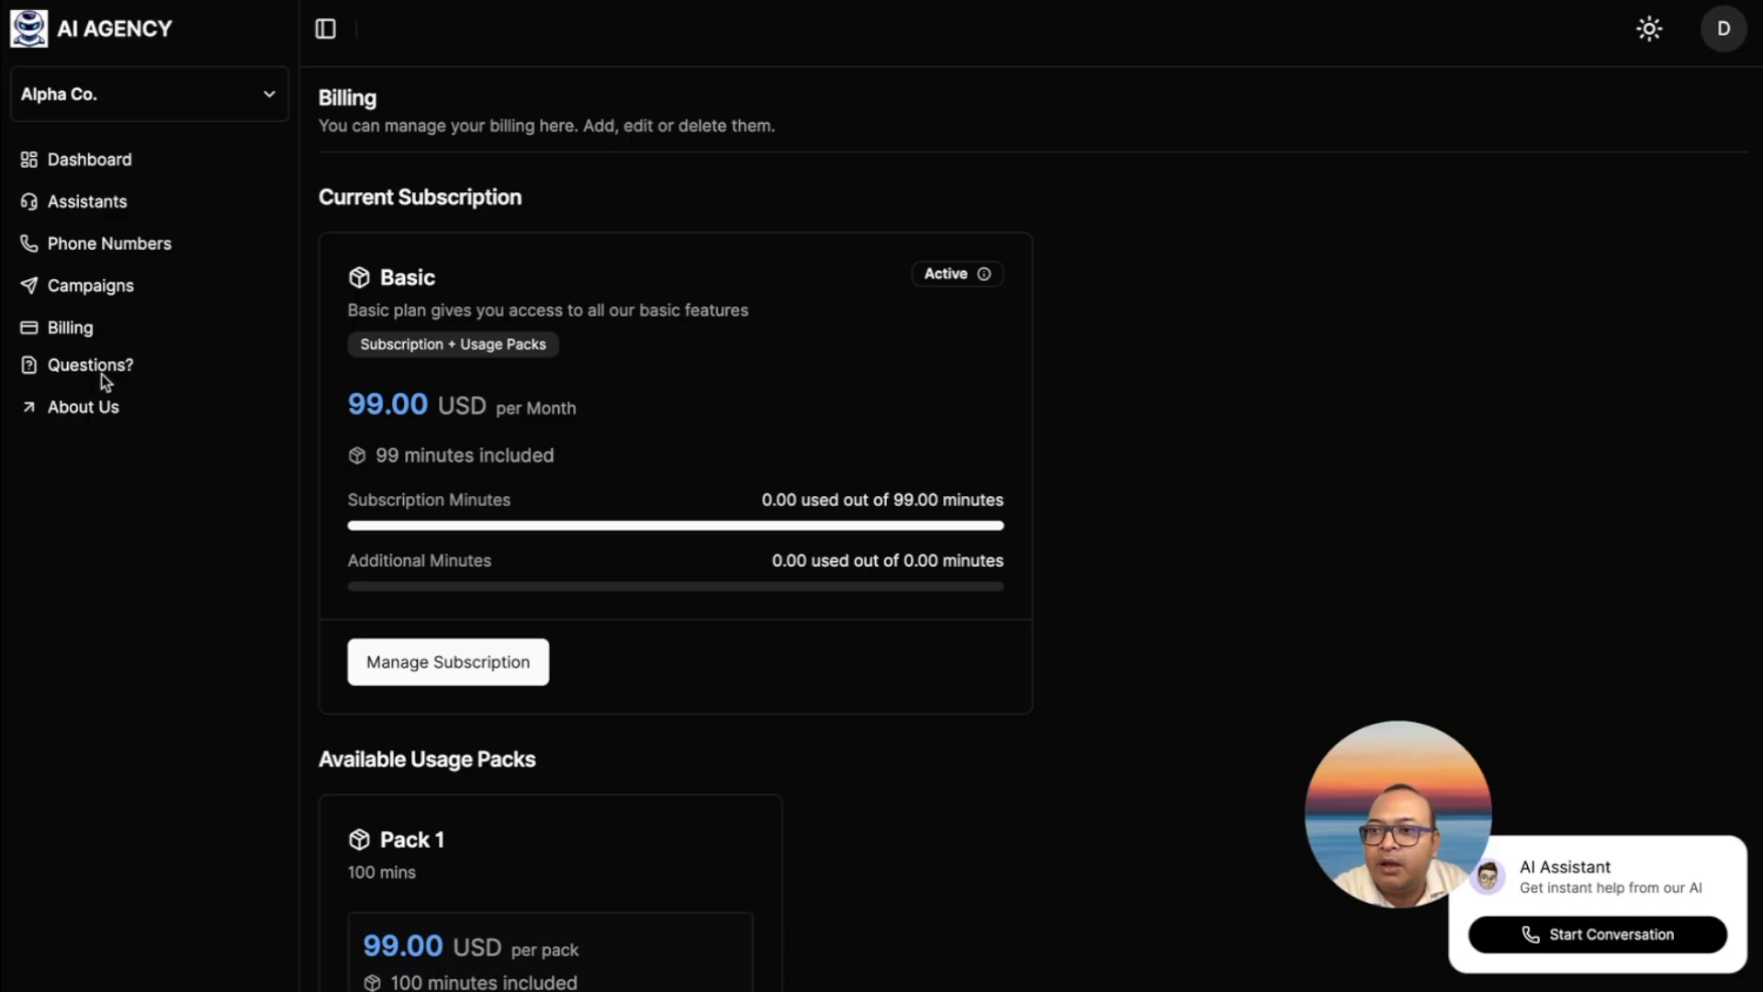
left_click(116, 367)
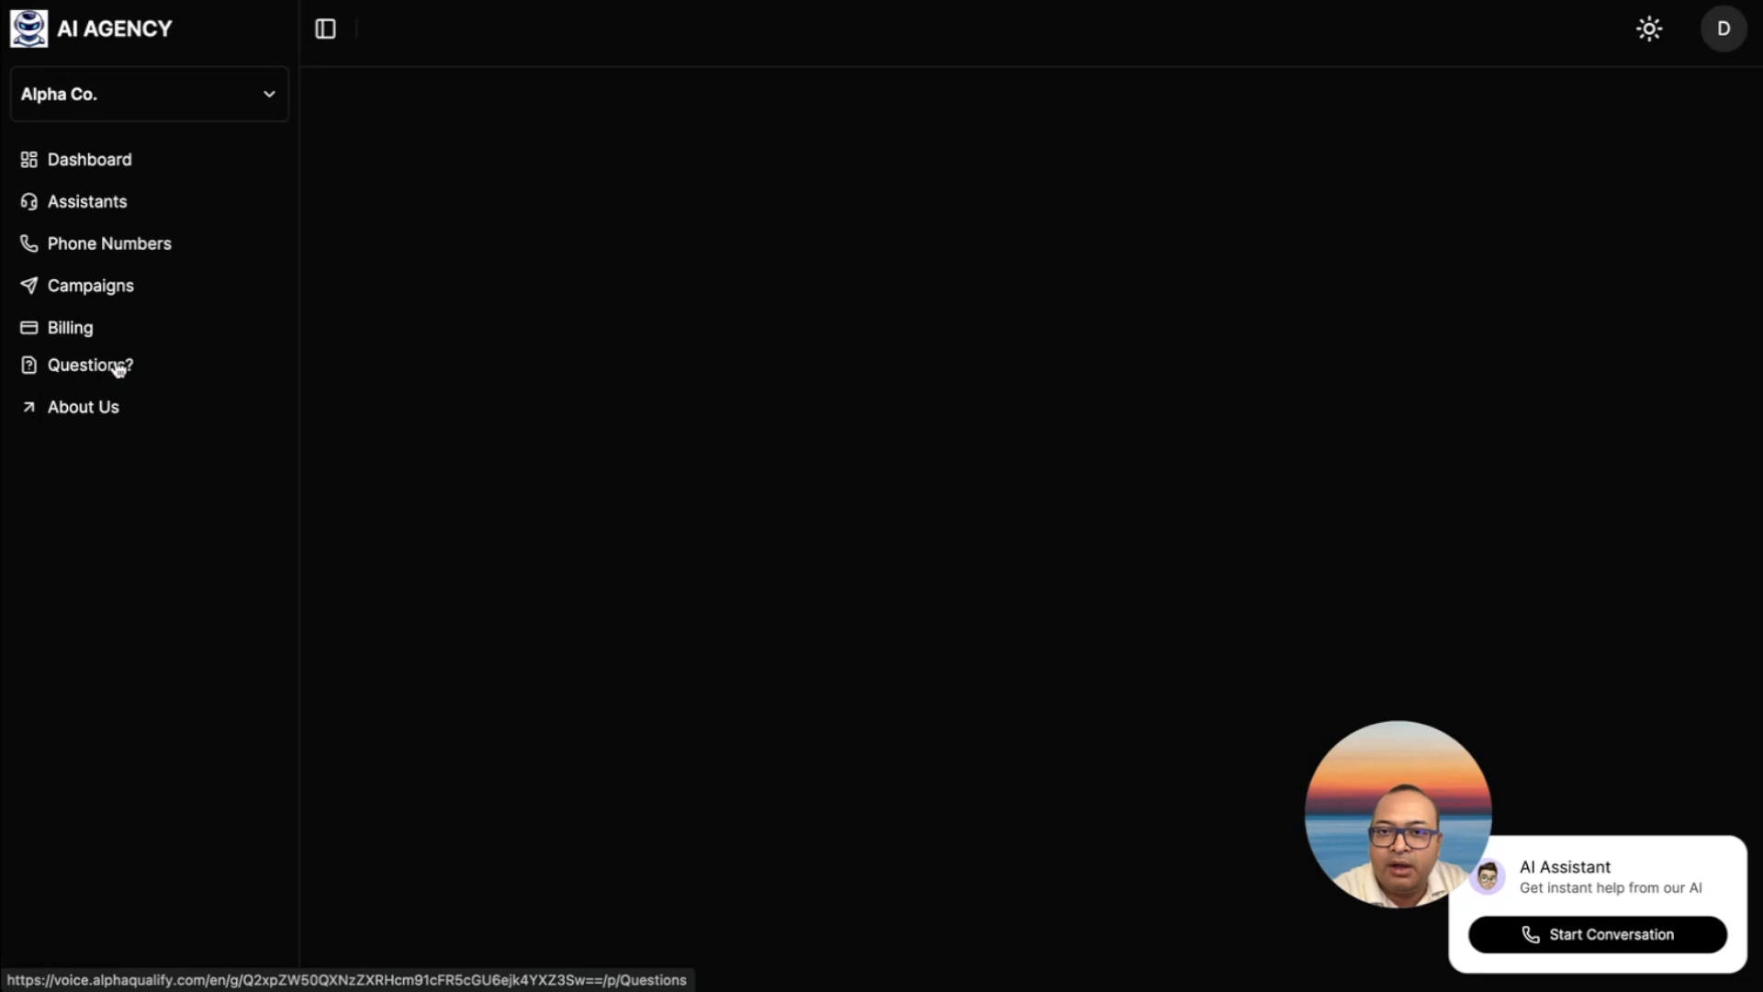
scroll(571, 355, "down", 3)
scroll(572, 357, "up", 3)
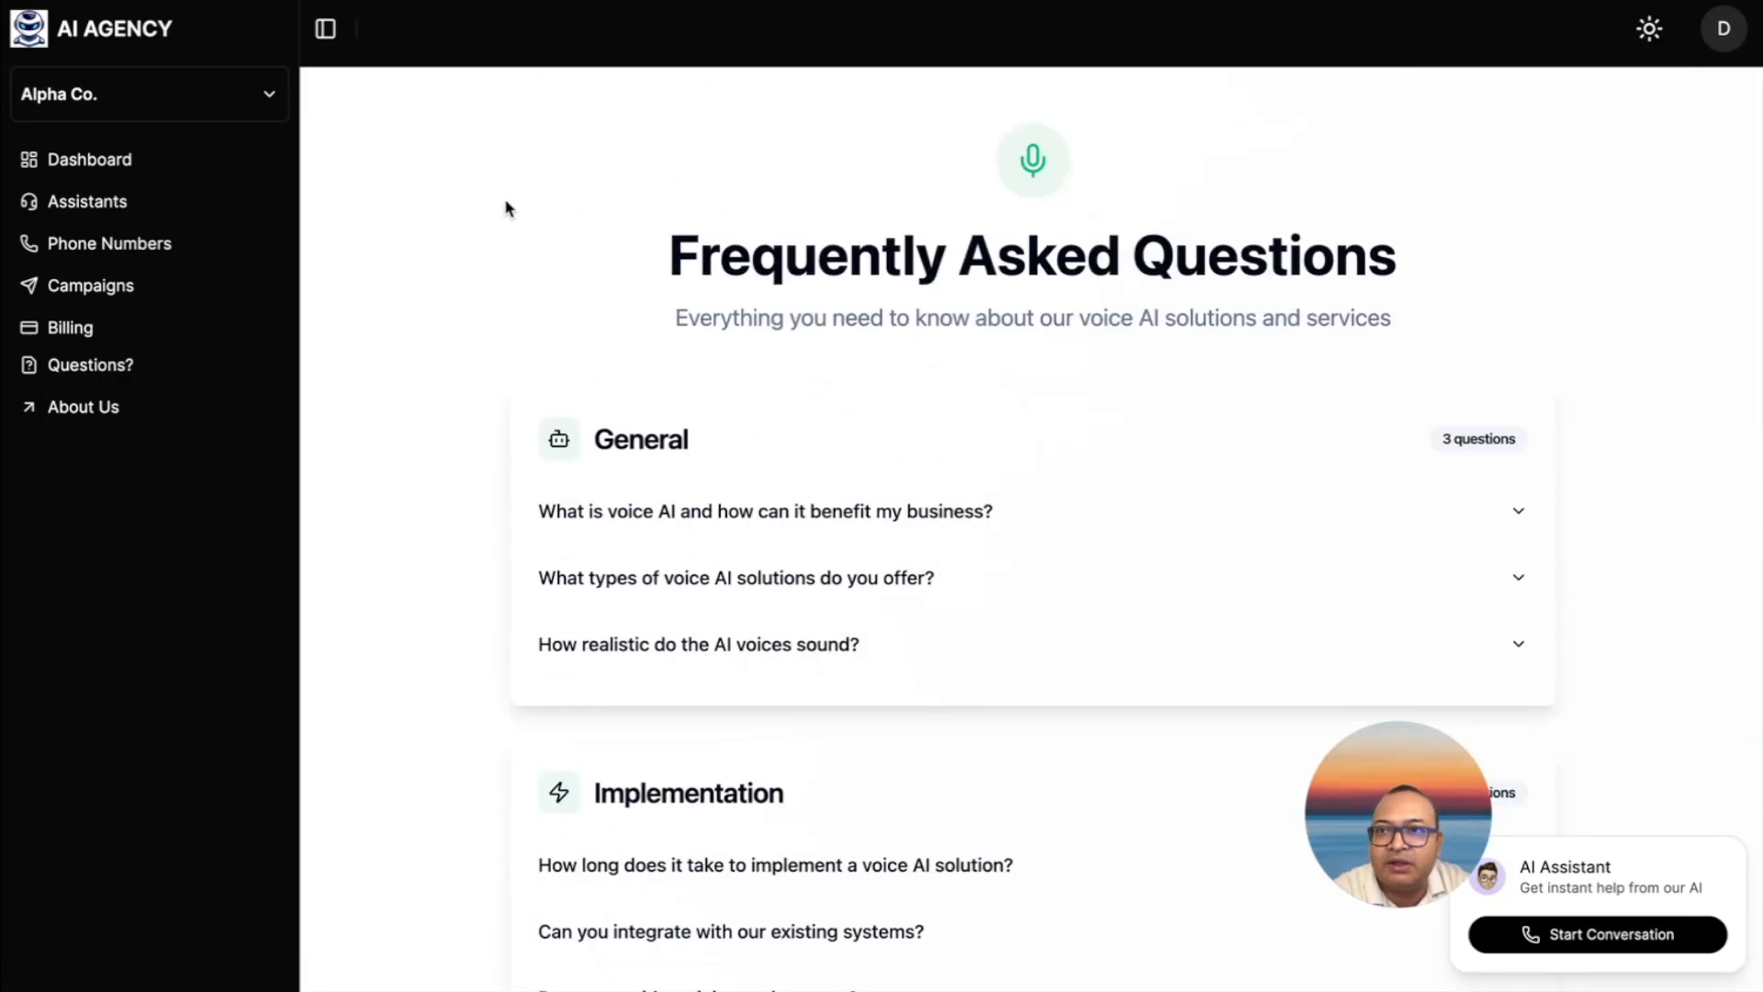
scroll(551, 292, "down", 8)
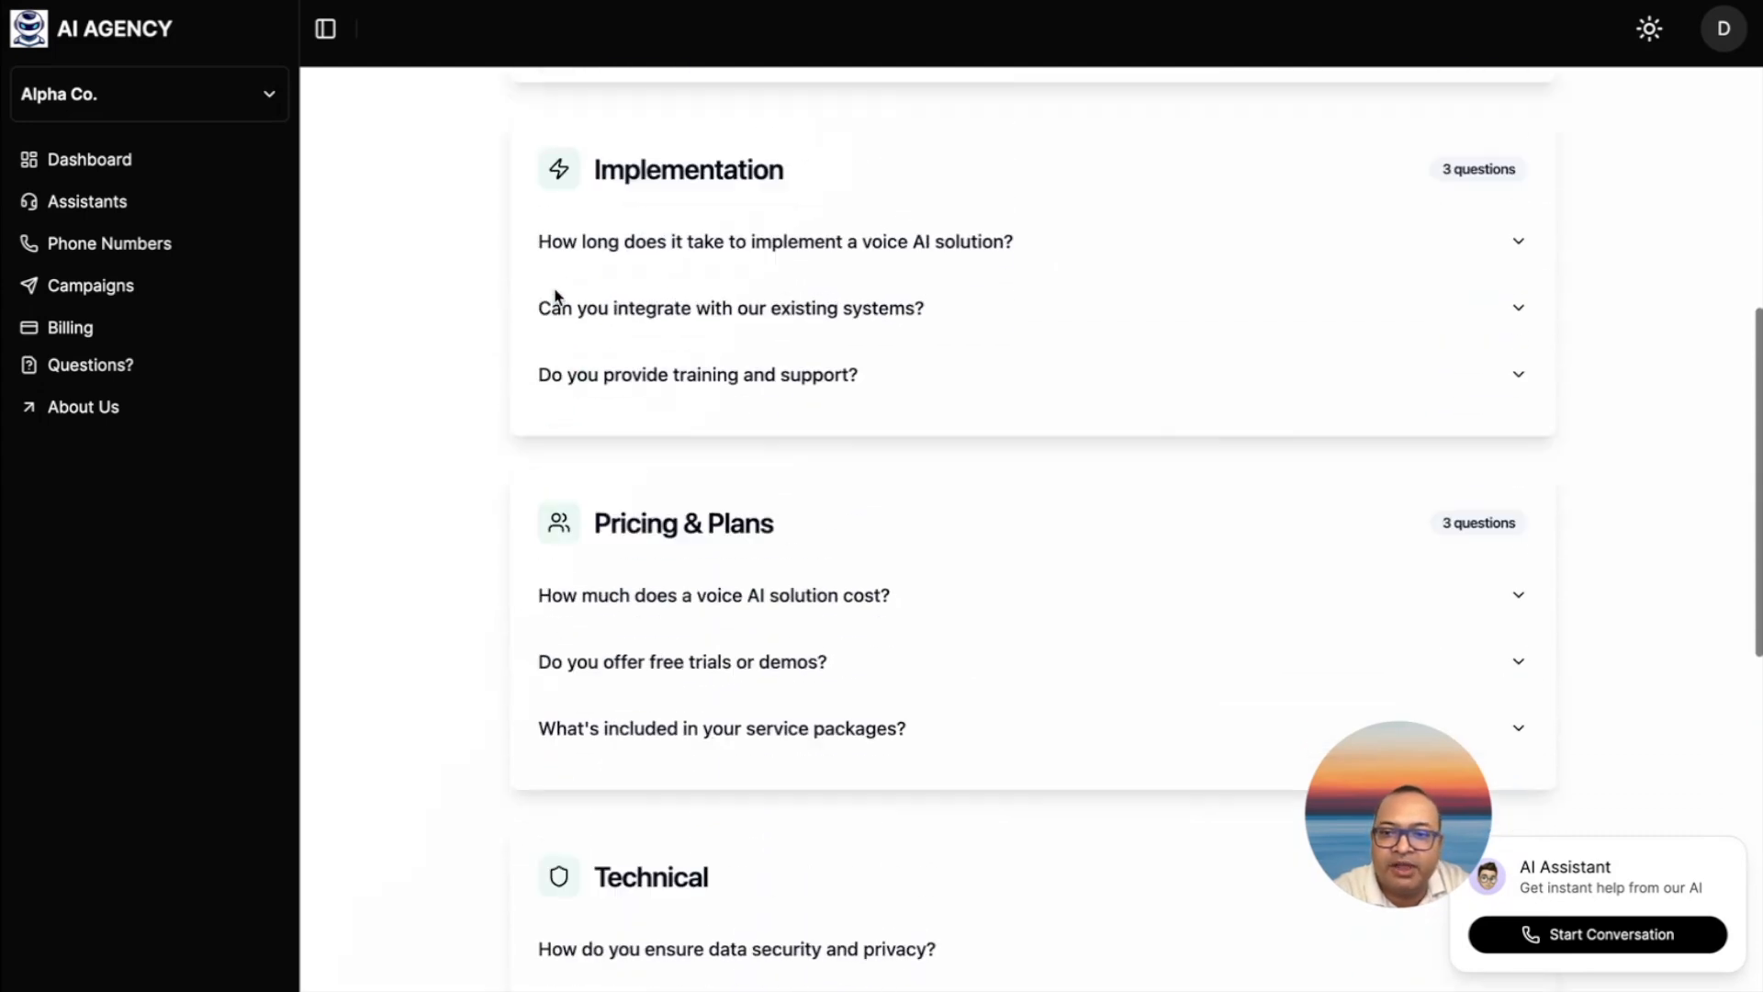
scroll(554, 296, "up", 8)
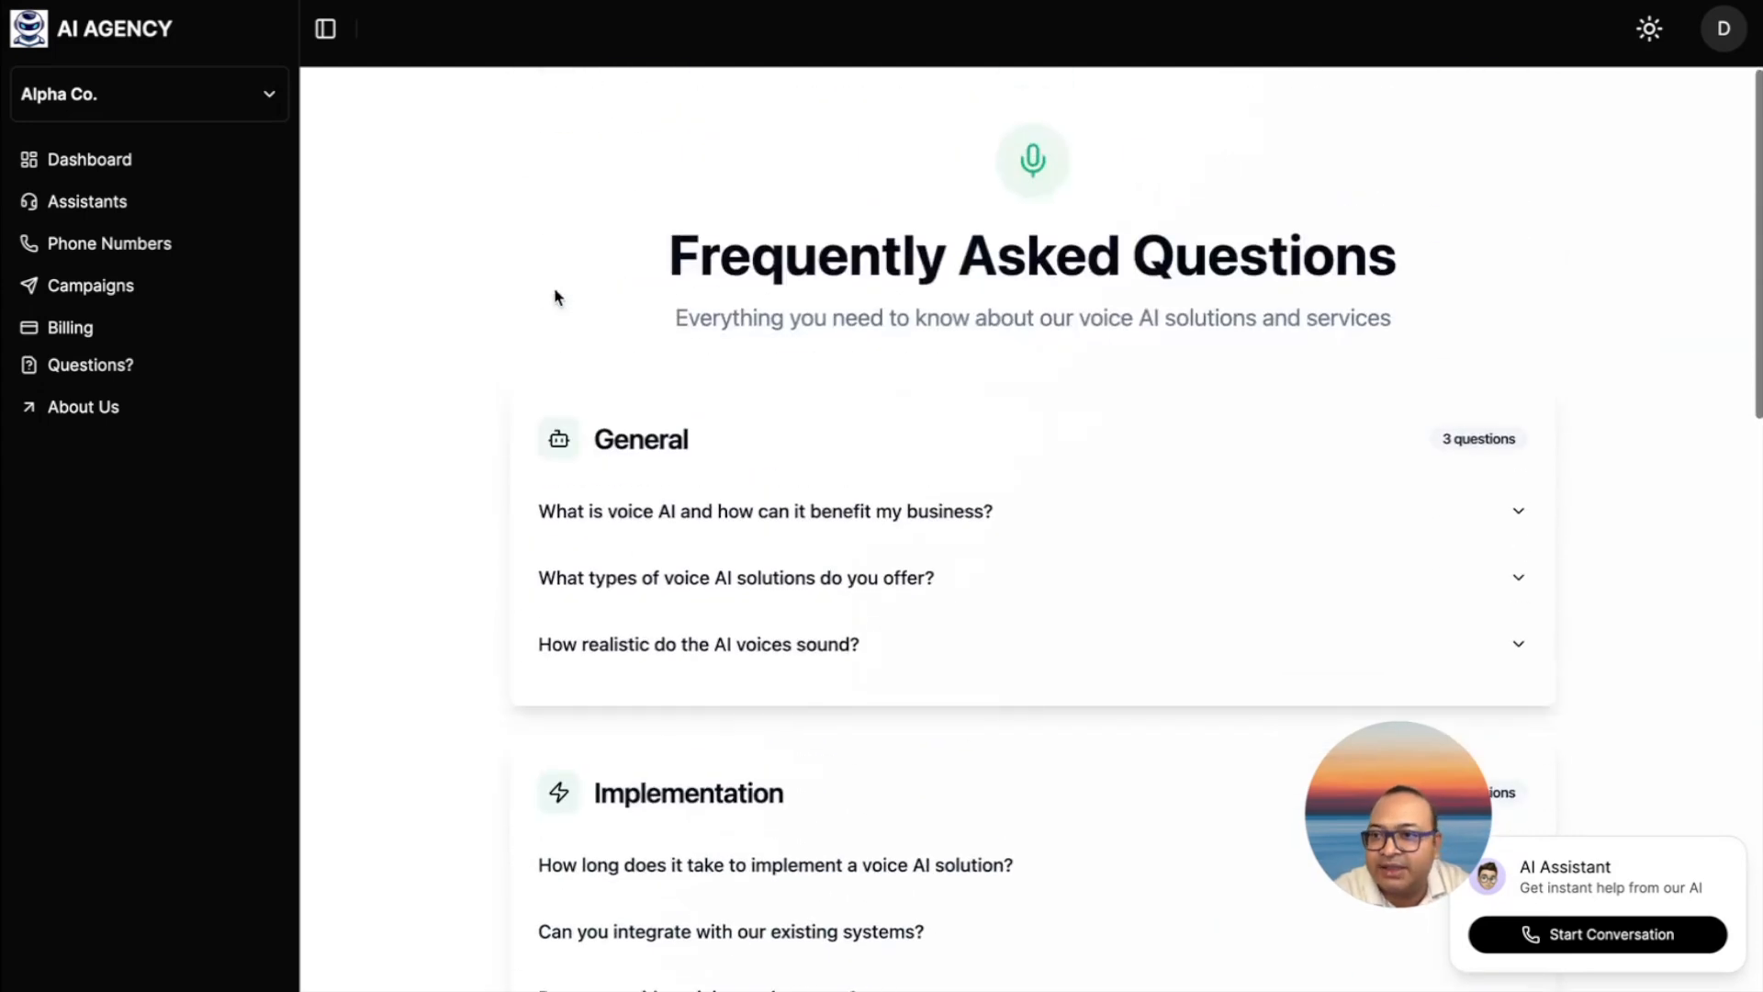
Step: View the external website linked from About Us in the client portal and return to the Custom Links/Pages setup
left_click(103, 418)
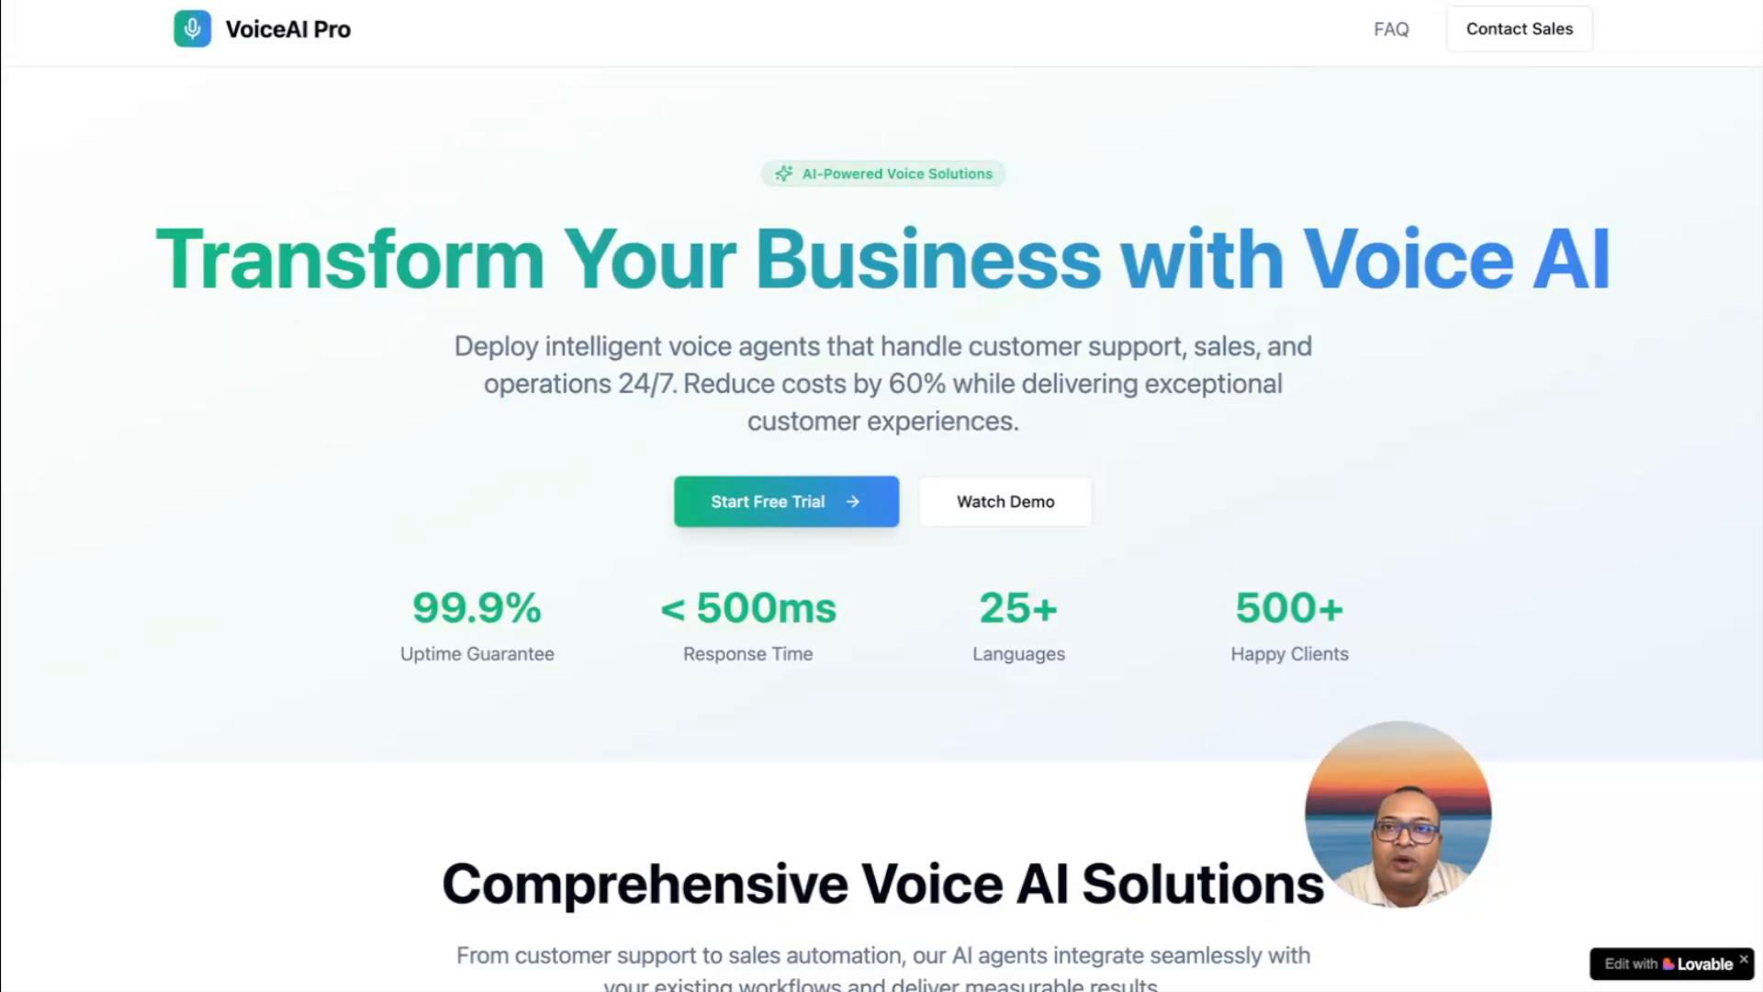
left_click(551, 2)
left_click(661, 1)
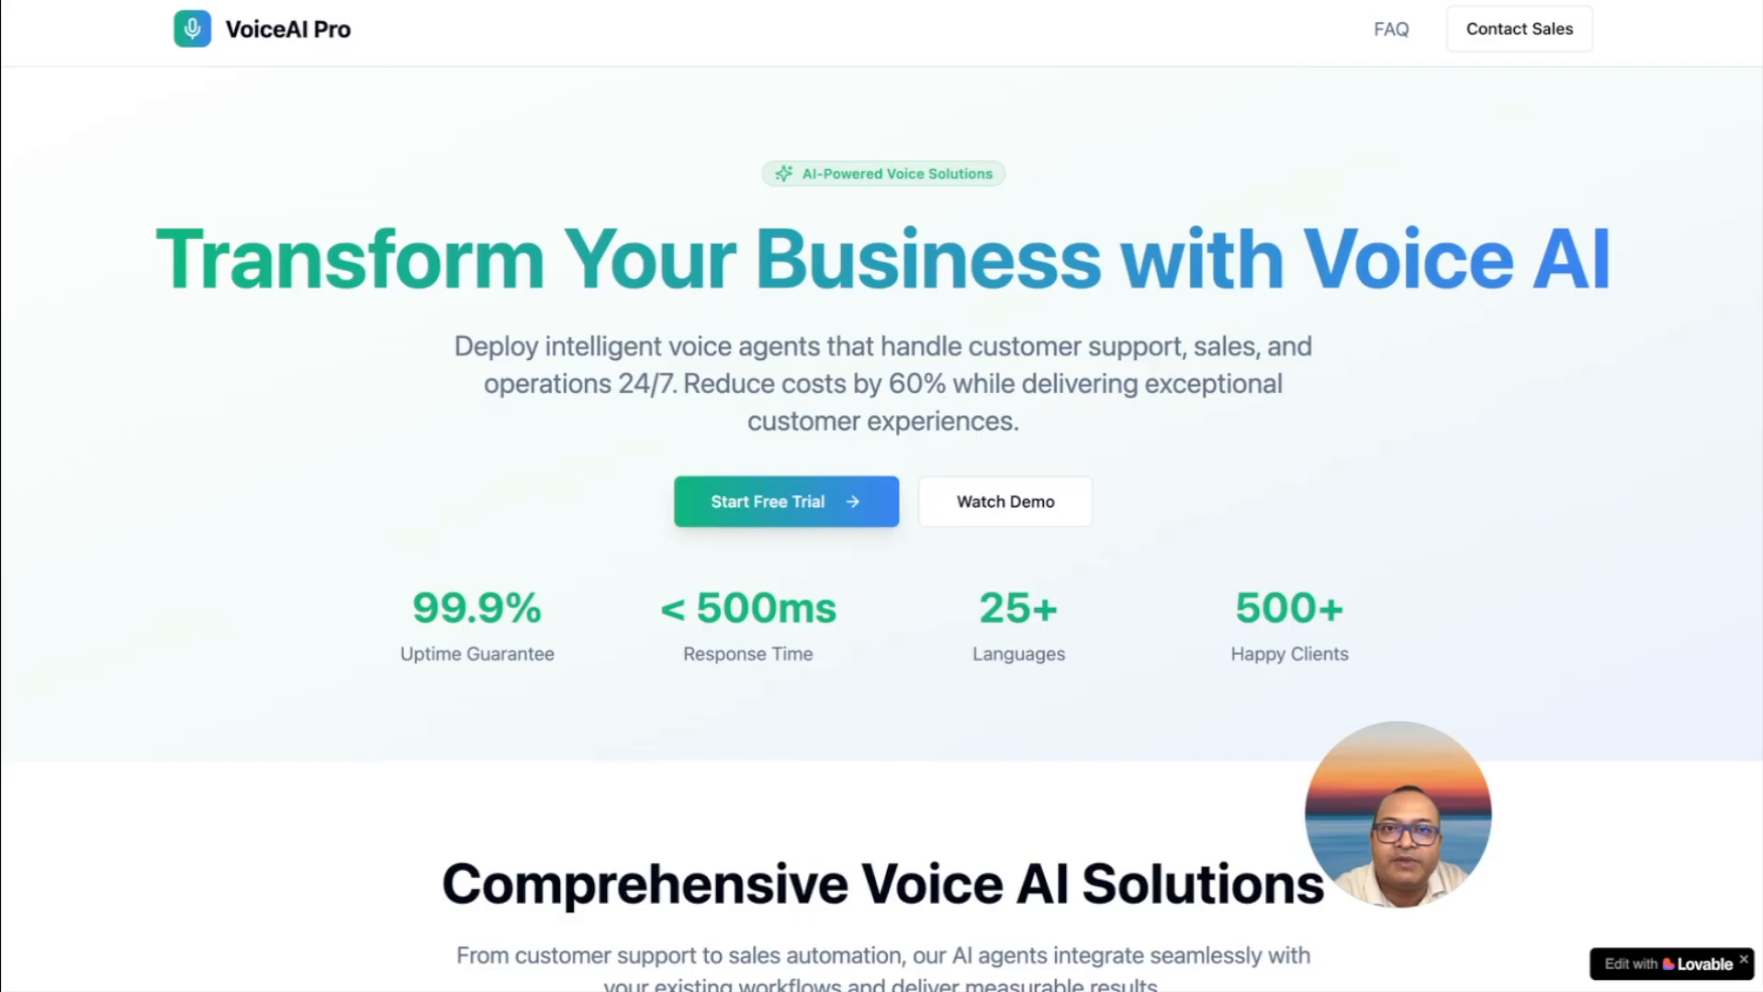
left_click(551, 2)
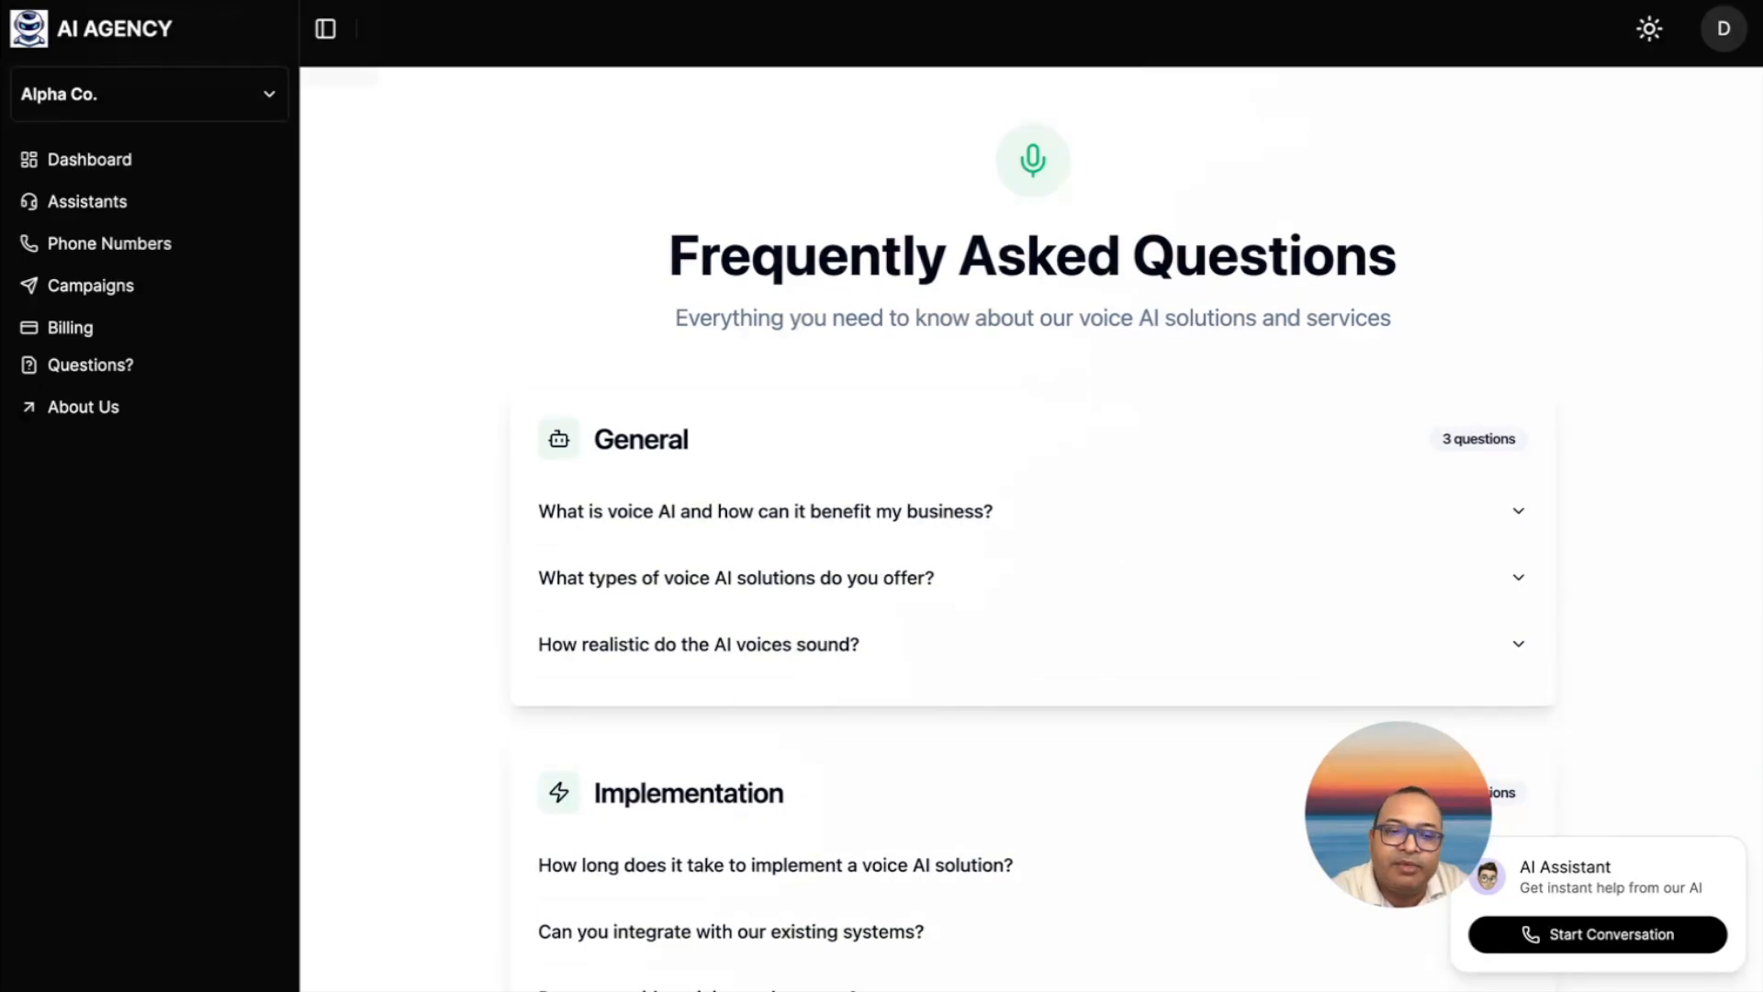
left_click(174, 1)
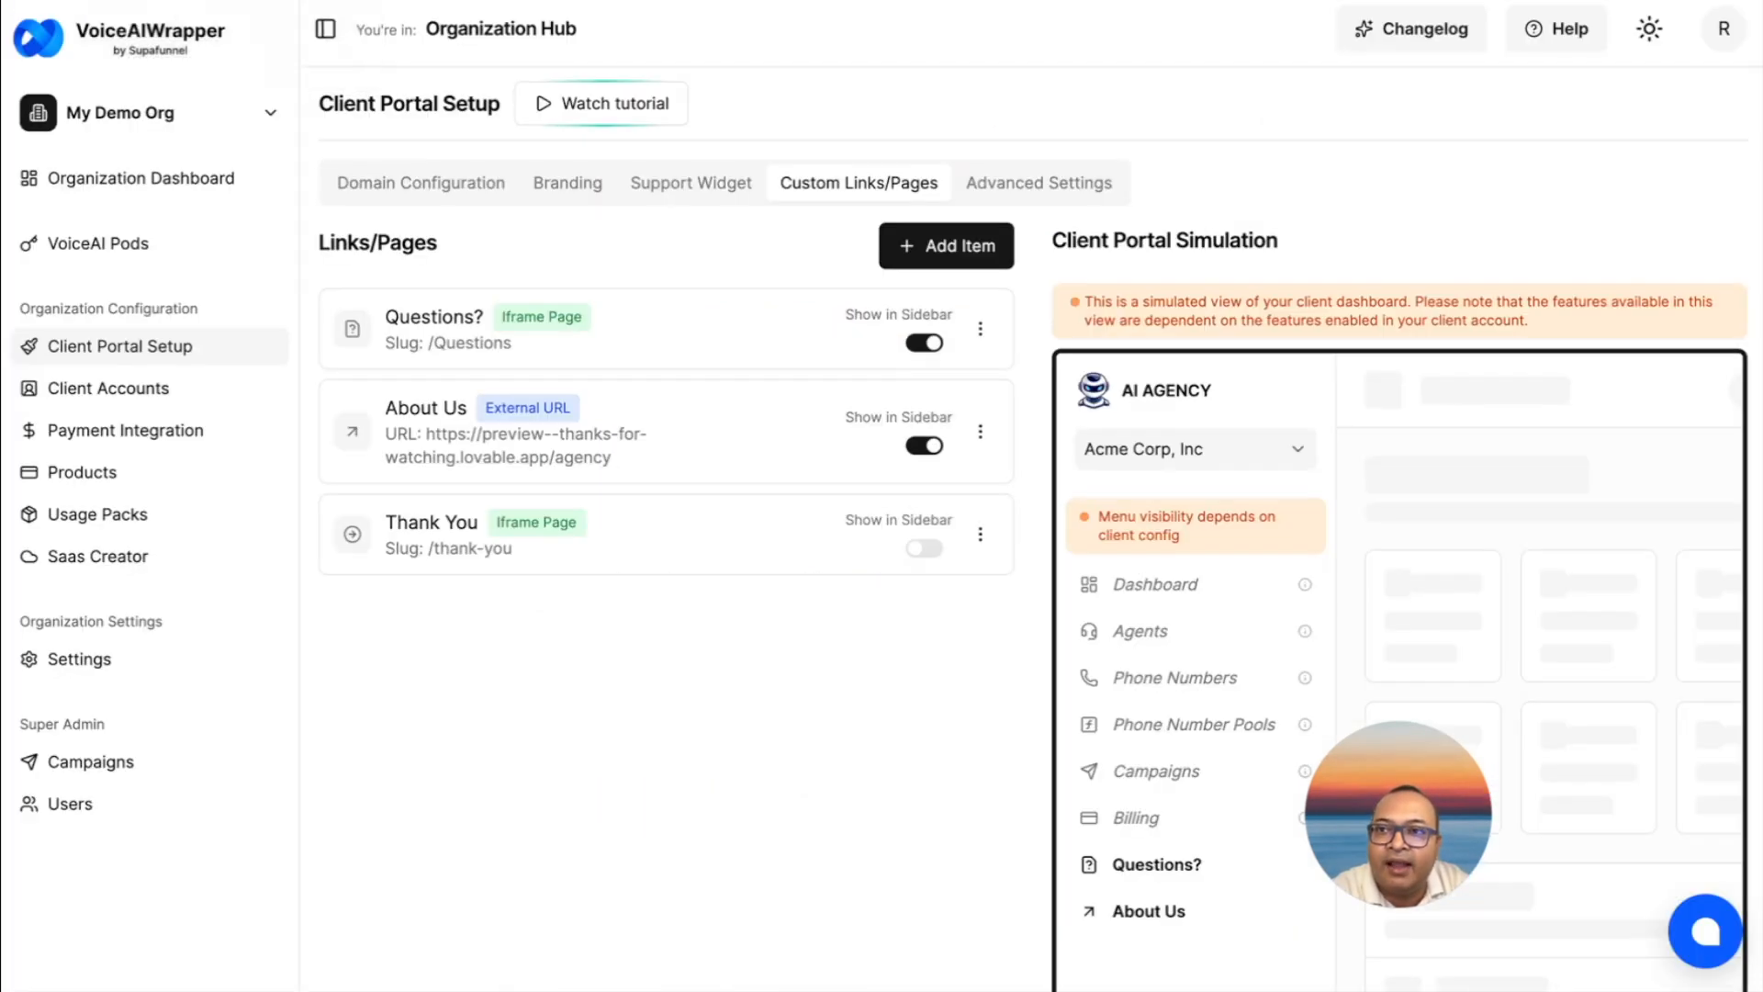